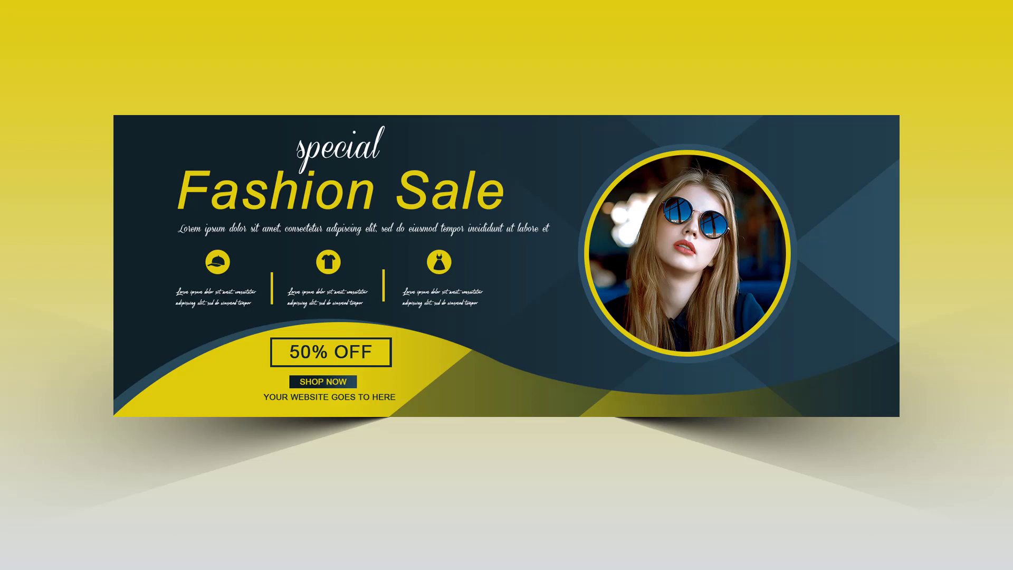
# Step: Make a new blank document named 'Facebook Cover Design', 820 px wide by 315 px high
pyautogui.click(55, 290)
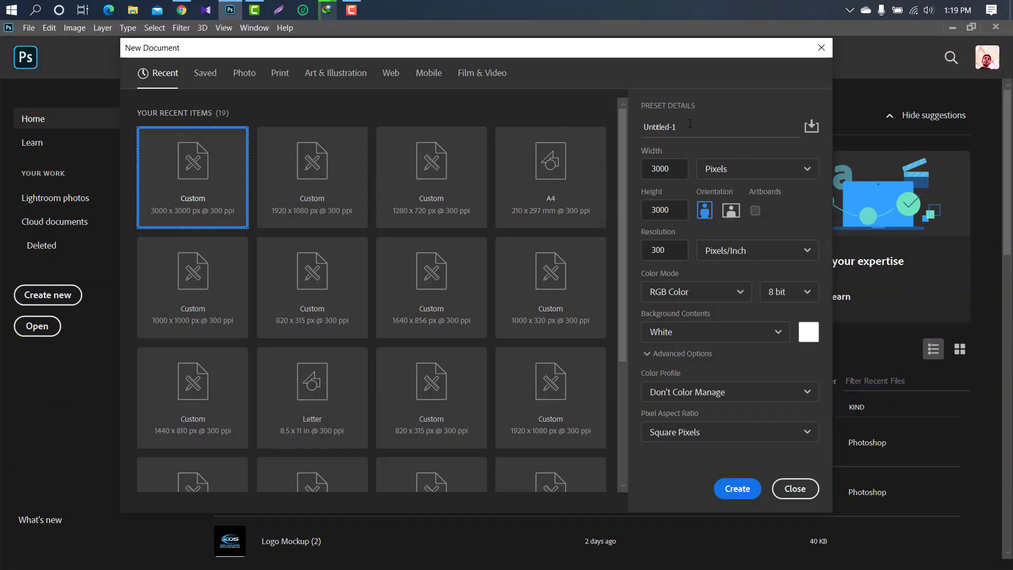
pyautogui.click(690, 124)
pyautogui.write('Facebook')
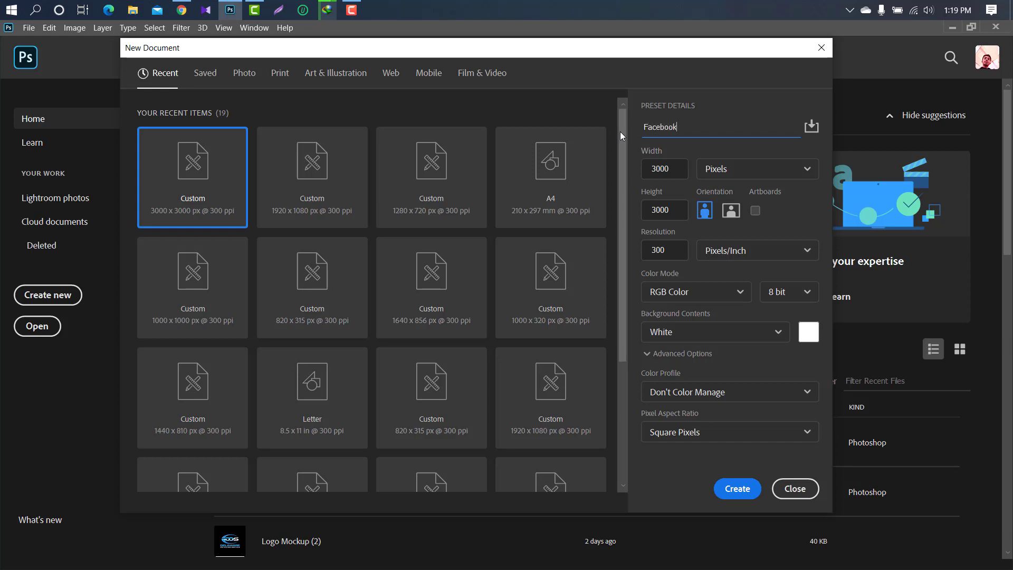
pyautogui.write(' Cover Desig')
pyautogui.write('n')
pyautogui.click(643, 171)
pyautogui.write('820')
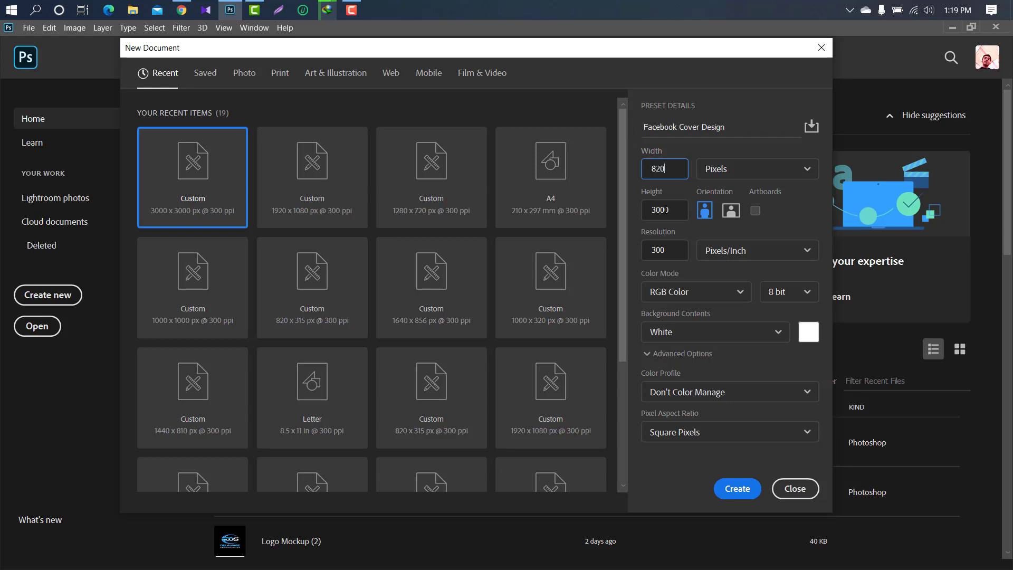
pyautogui.click(645, 212)
pyautogui.write('315')
pyautogui.click(737, 489)
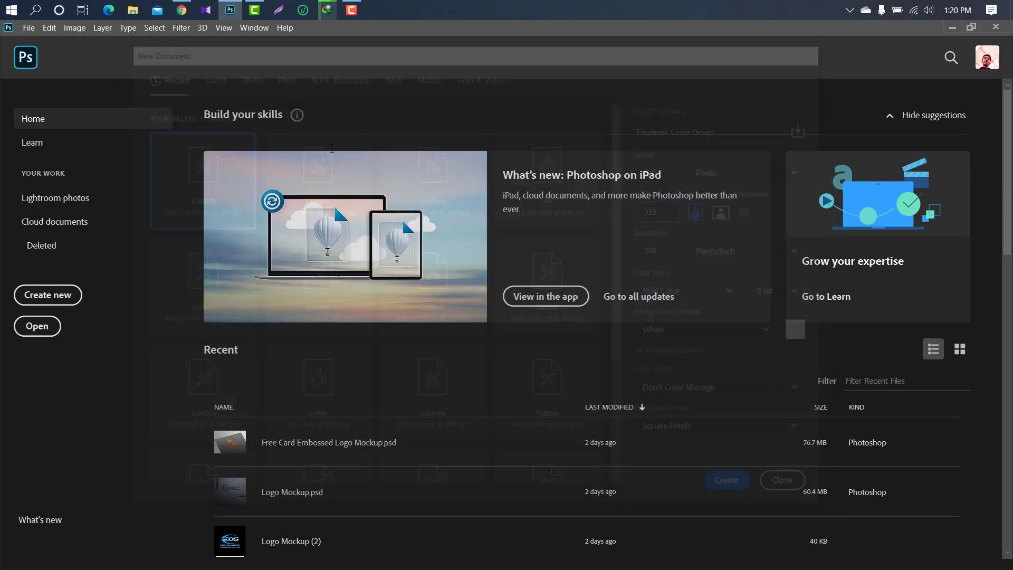
# Step: Draw a rectangle covering the whole canvas with the Rectangle Tool
pyautogui.rightClick(8, 395)
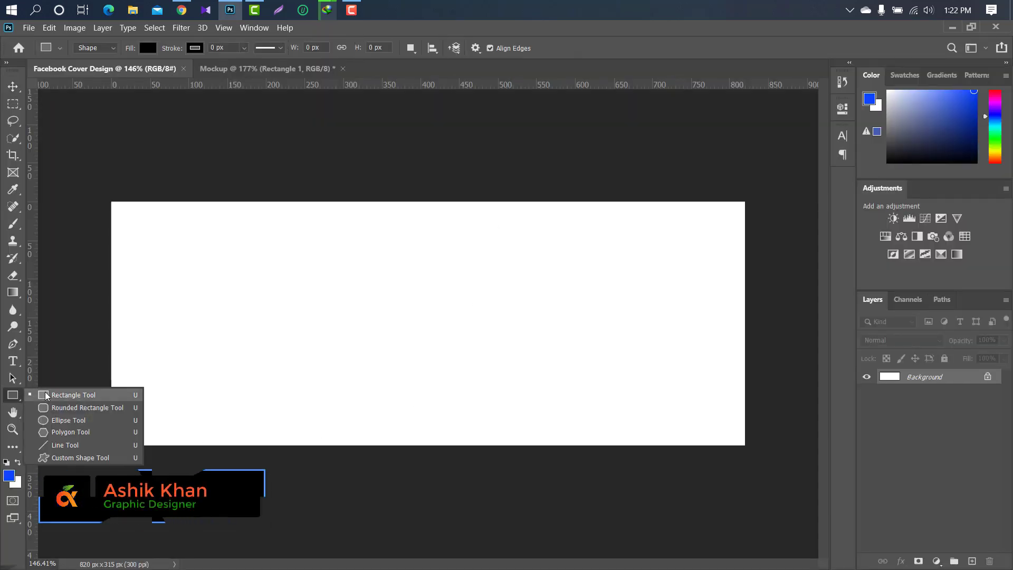
pyautogui.click(63, 396)
pyautogui.moveTo(108, 198); pyautogui.dragTo(751, 451)
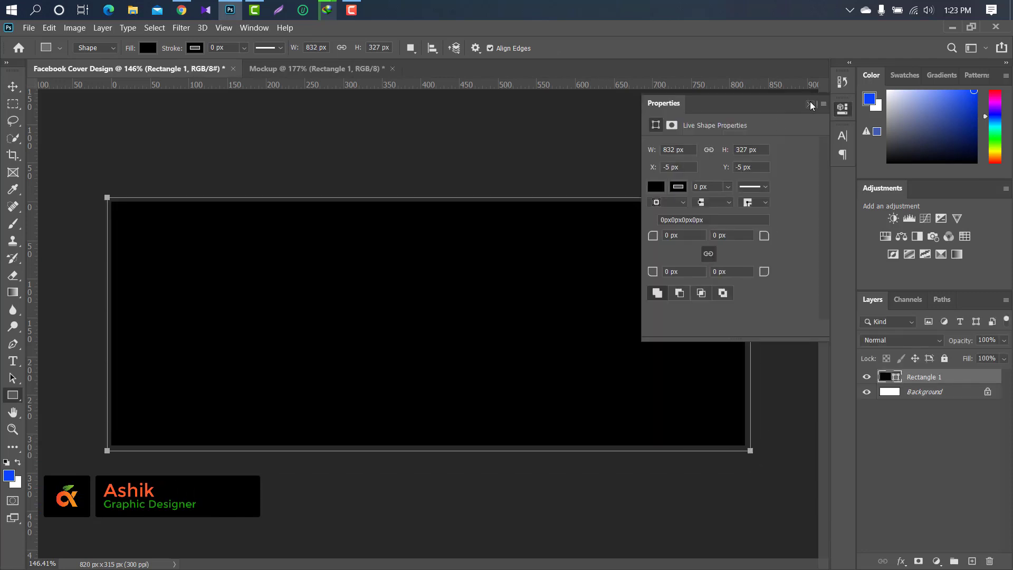
pyautogui.click(810, 103)
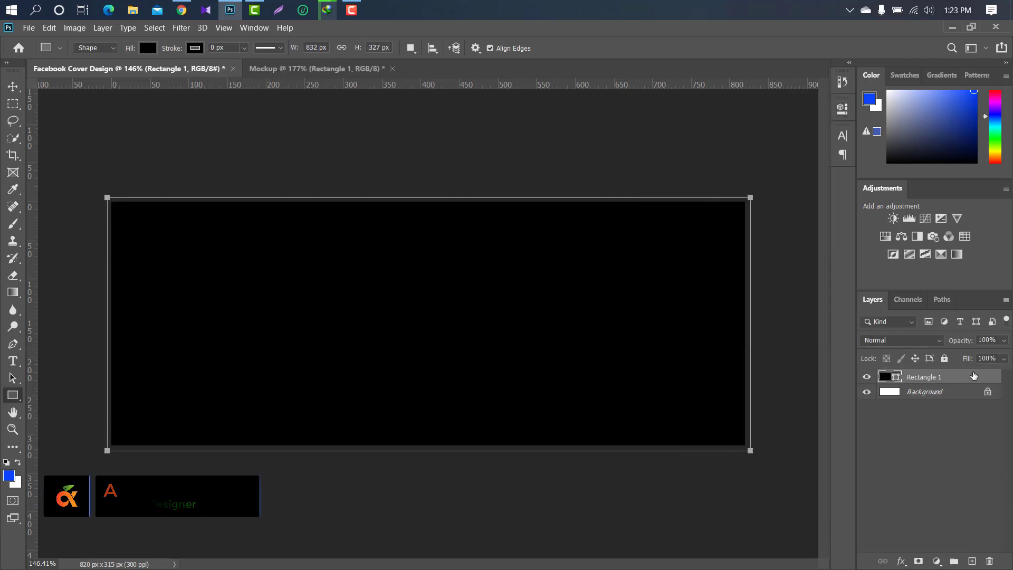
# Step: Add a 0° Gradient Overlay to the rectangle and reduce the gradient to two colour stops
pyautogui.doubleClick(974, 376)
pyautogui.moveTo(612, 80)
pyautogui.mouseDown()
pyautogui.moveTo(746, 64)
pyautogui.moveTo(709, 79)
pyautogui.moveTo(603, 82)
pyautogui.mouseUp()
pyautogui.click(705, 265)
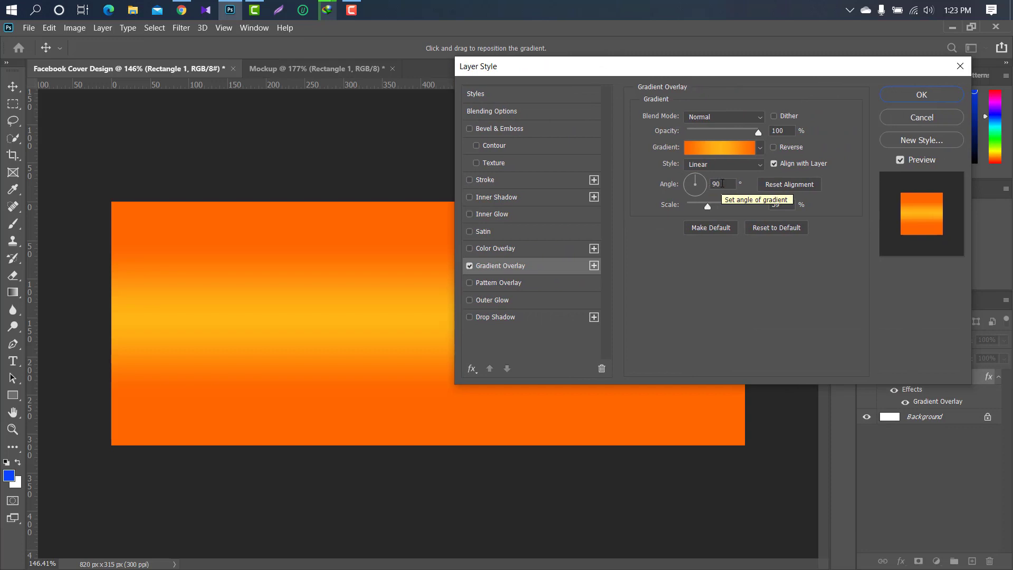
pyautogui.write('0')
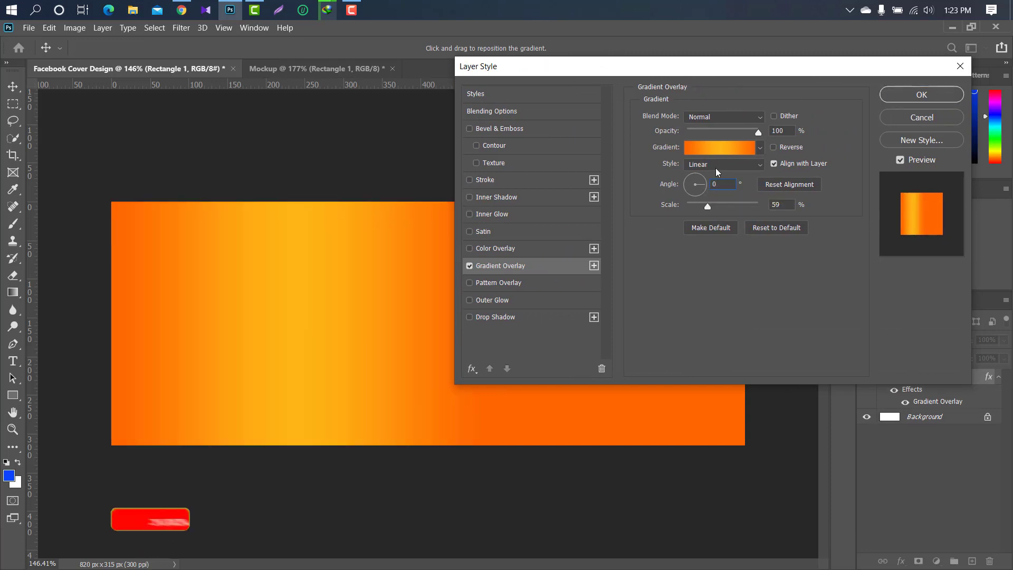
pyautogui.click(725, 149)
pyautogui.click(988, 455)
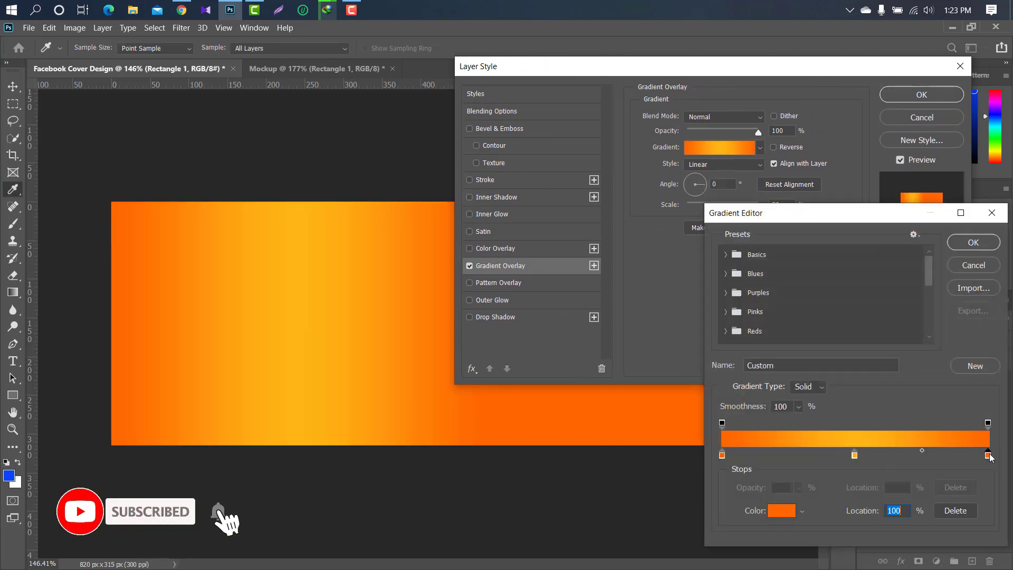
pyautogui.click(953, 510)
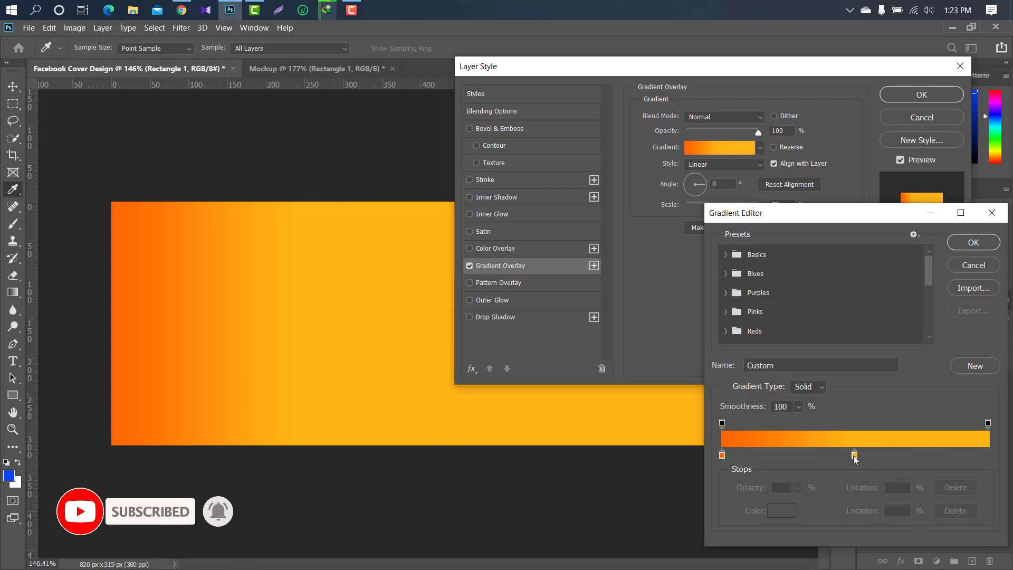
pyautogui.moveTo(856, 454); pyautogui.dragTo(1001, 458)
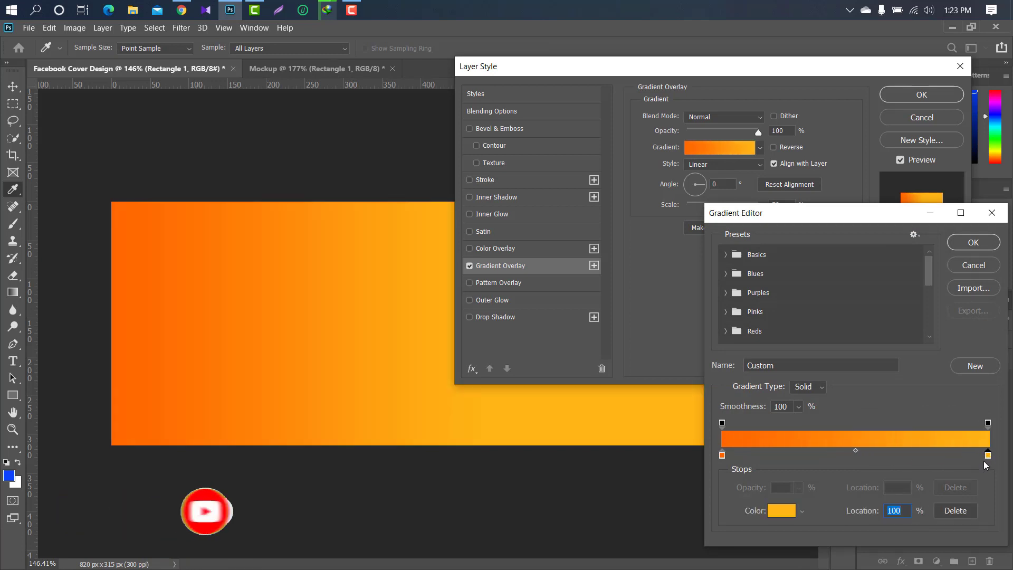
# Step: Set the gradient stops to dark navy 102128 and slate blue 2d5264
pyautogui.click(722, 454)
pyautogui.click(793, 509)
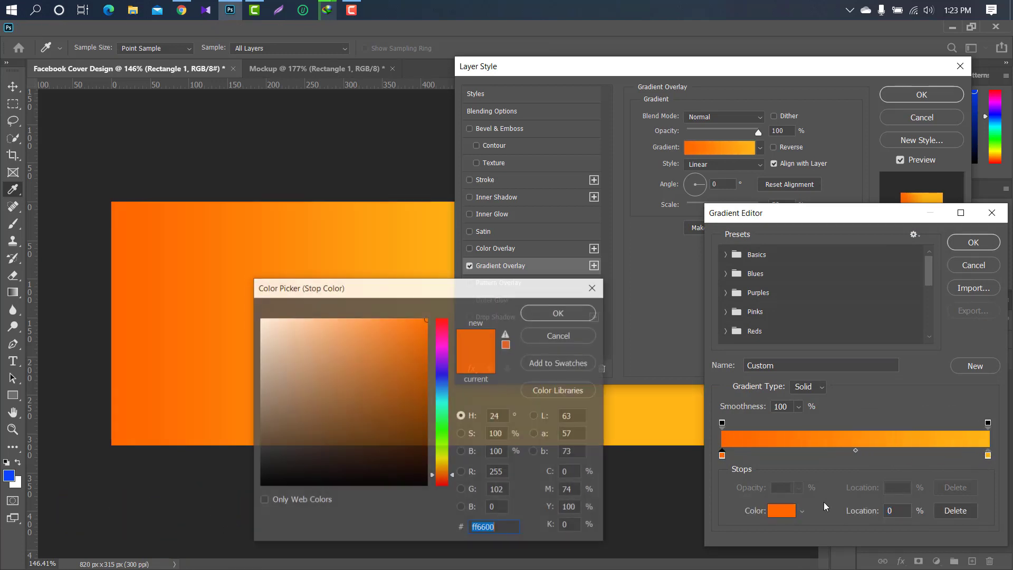
pyautogui.write('102128')
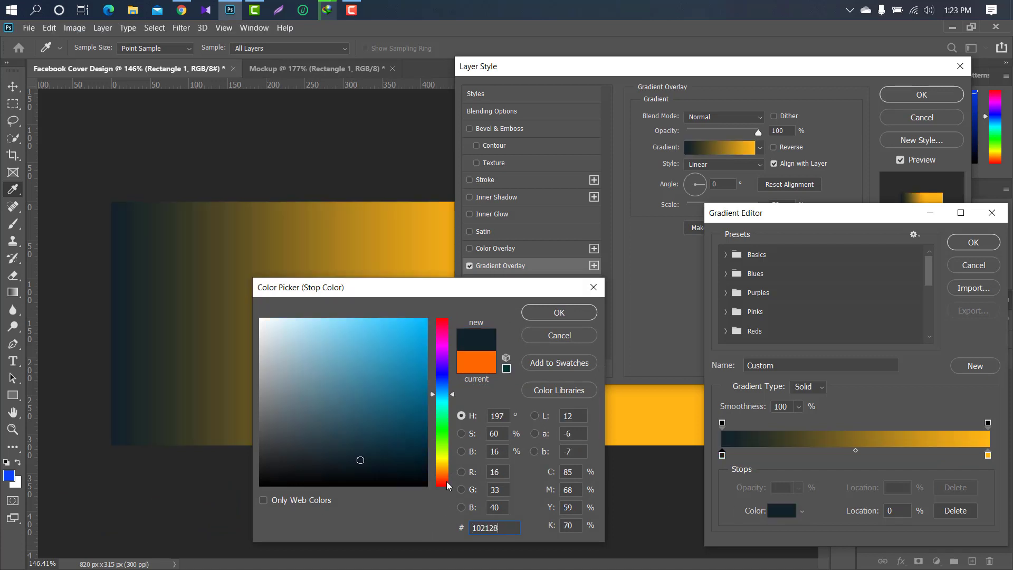
pyautogui.click(564, 312)
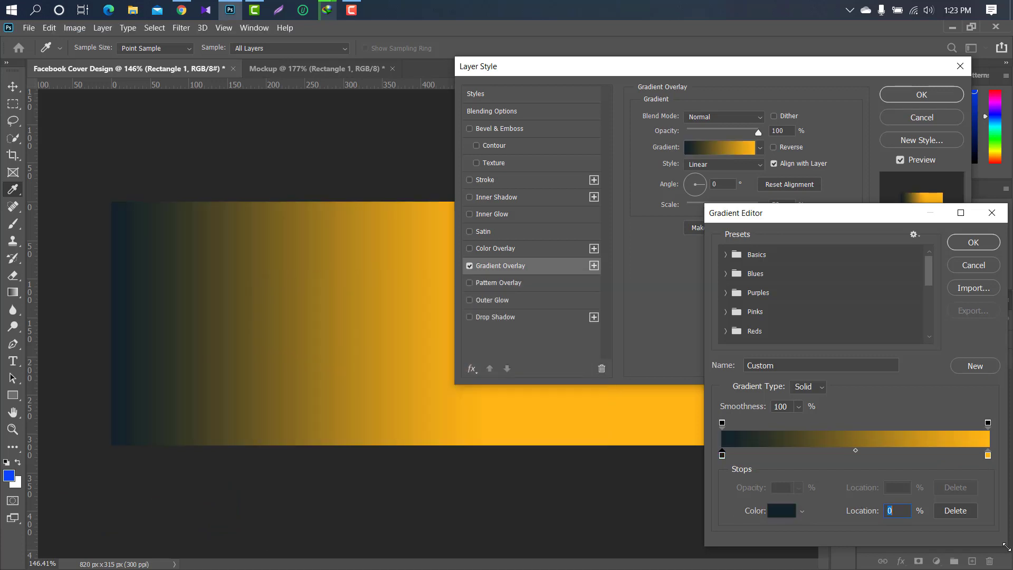
pyautogui.click(988, 456)
pyautogui.click(779, 511)
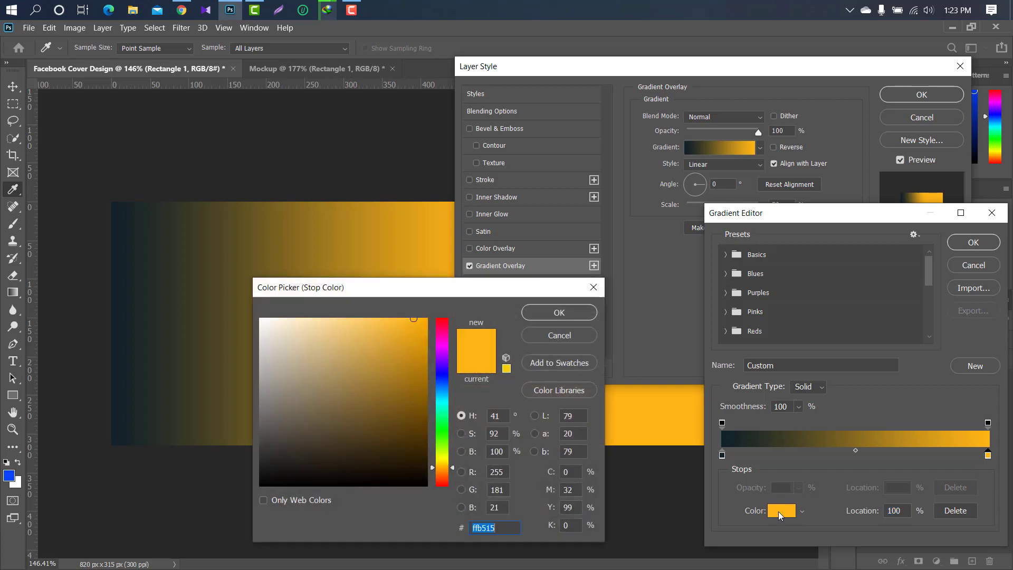
pyautogui.write('2d5264')
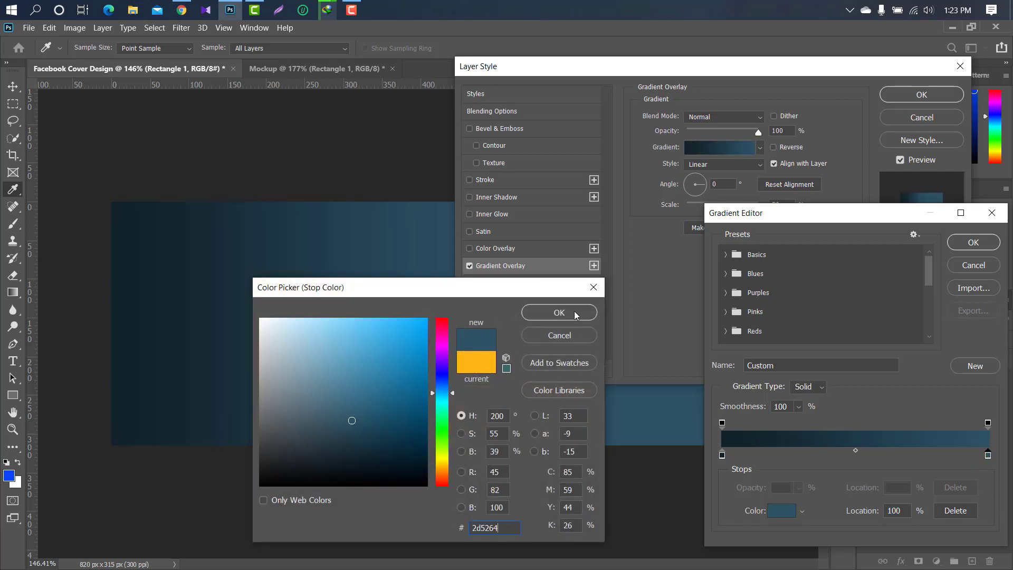
pyautogui.click(567, 312)
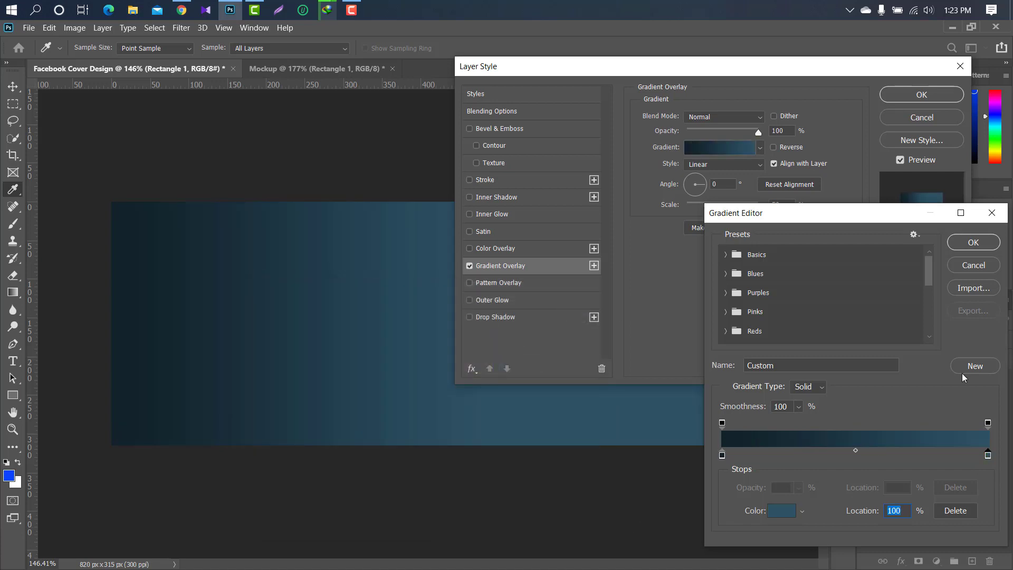
pyautogui.click(977, 244)
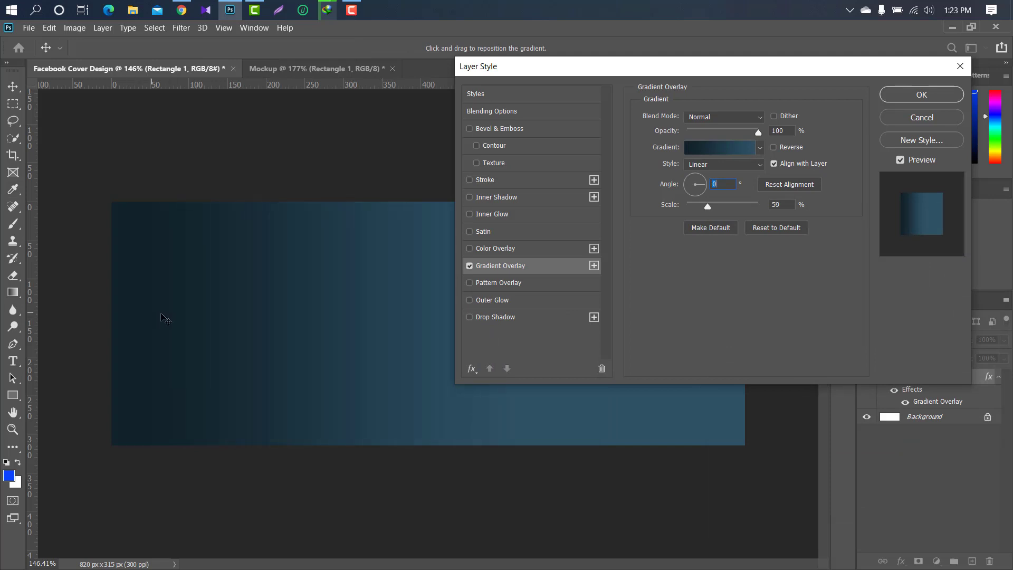
# Step: Shift and widen the gradient across the rectangle, then apply the overlay
pyautogui.moveTo(161, 316); pyautogui.dragTo(411, 301)
pyautogui.moveTo(710, 207); pyautogui.dragTo(726, 207)
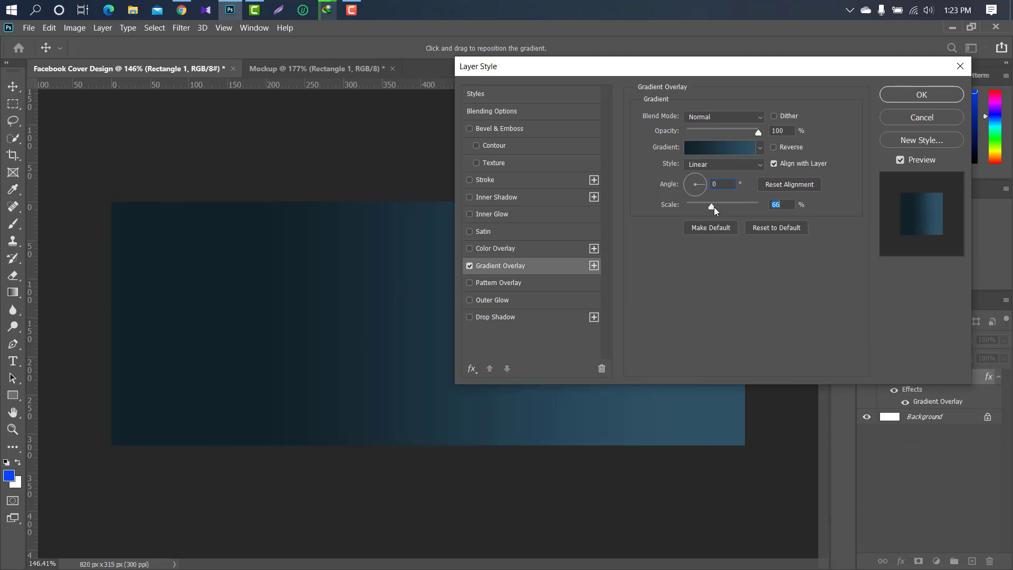
pyautogui.click(914, 97)
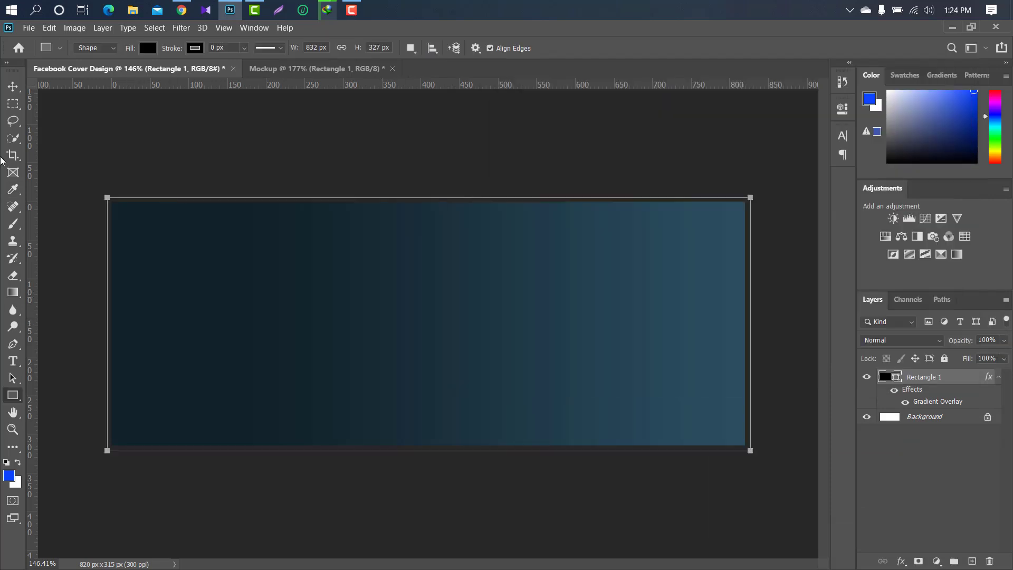
# Step: Draw a closed curved wave shape across the bottom of the banner with the Pen tool
pyautogui.click(13, 345)
pyautogui.click(96, 449)
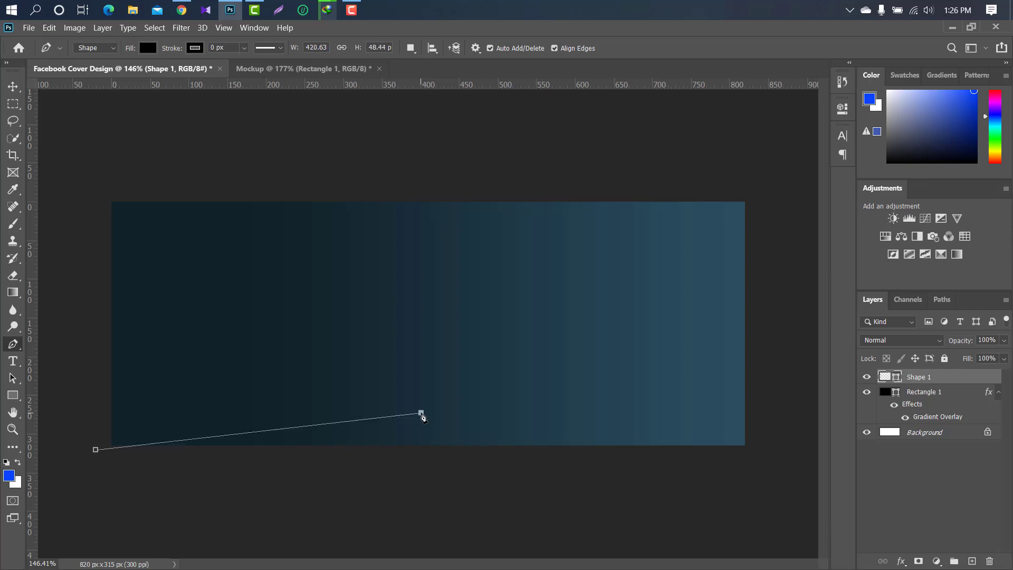
pyautogui.moveTo(420, 413)
pyautogui.mouseDown()
pyautogui.moveTo(578, 525)
pyautogui.moveTo(610, 521)
pyautogui.mouseUp()
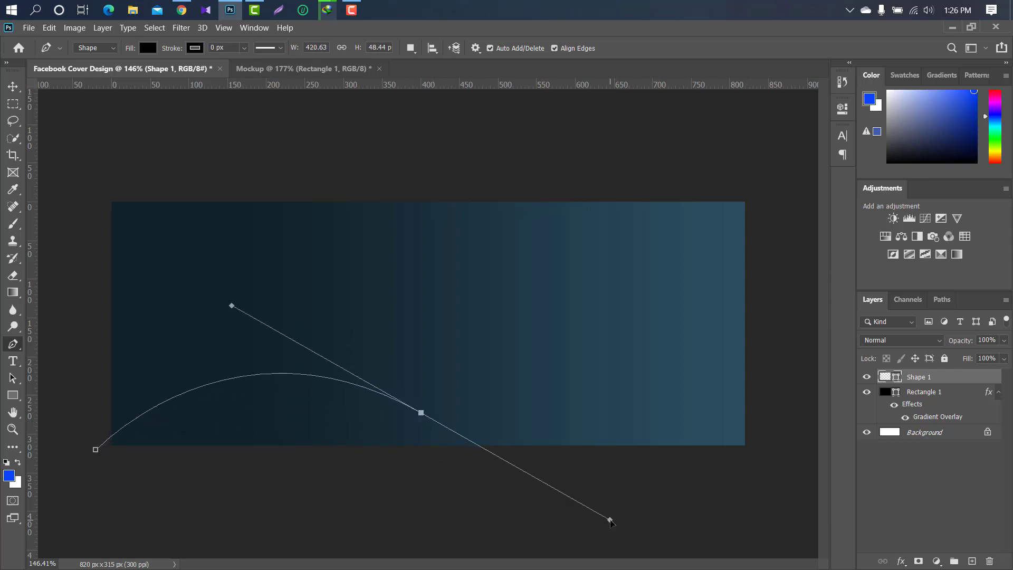
pyautogui.keyDown('alt'); pyautogui.click(421, 413); pyautogui.keyUp('alt')
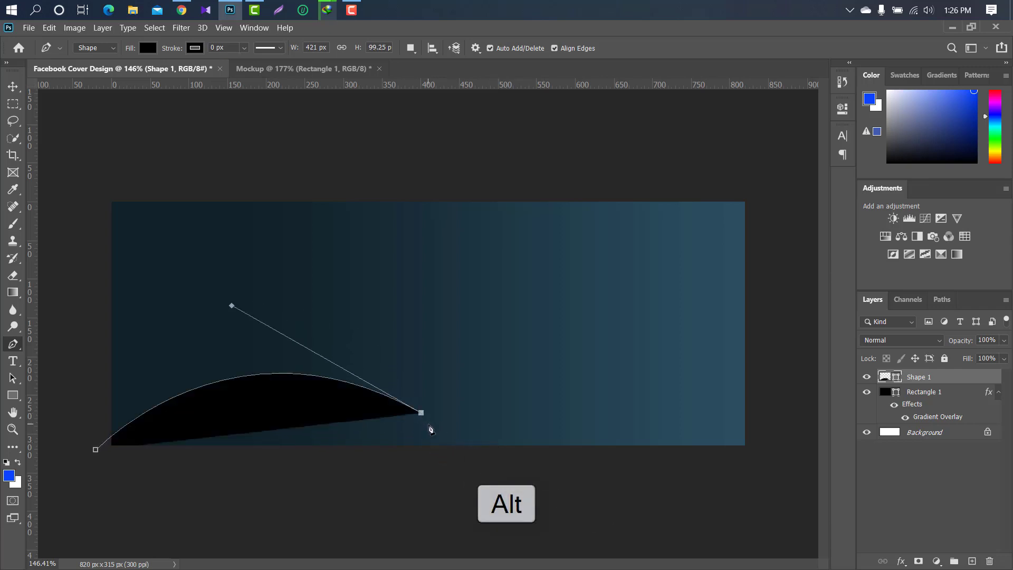
pyautogui.moveTo(960, 340); pyautogui.dragTo(596, 341)
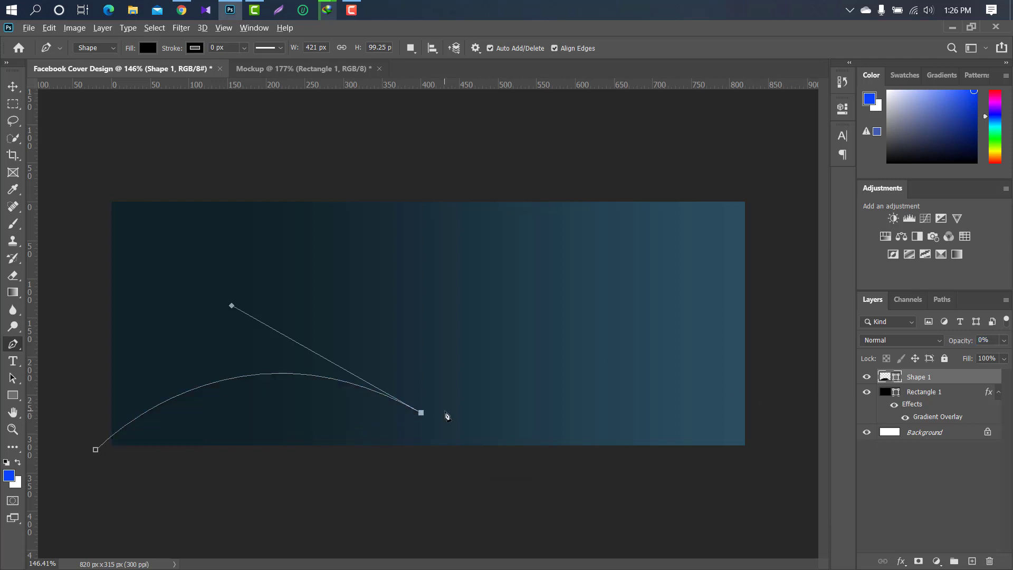
pyautogui.hotkey('ctrl', '-')
pyautogui.click(609, 373)
pyautogui.moveTo(610, 374); pyautogui.dragTo(706, 329)
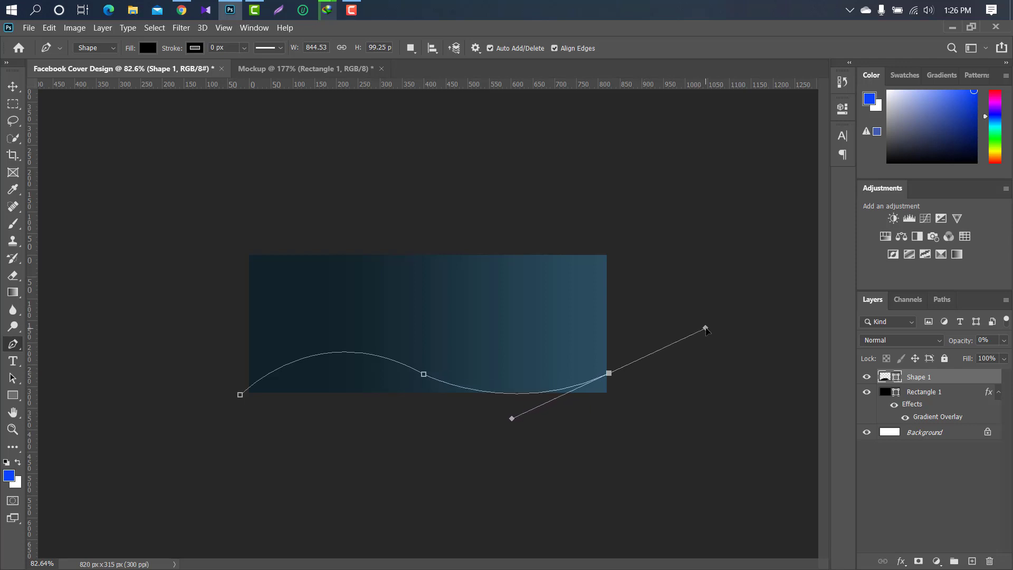
pyautogui.keyDown('alt'); pyautogui.click(609, 374); pyautogui.keyUp('alt')
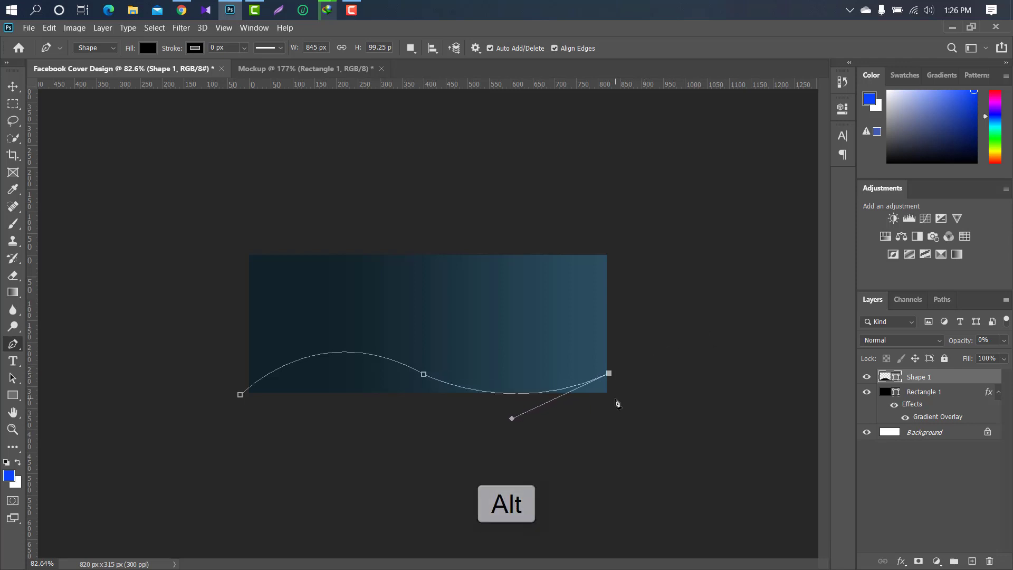
pyautogui.click(615, 412)
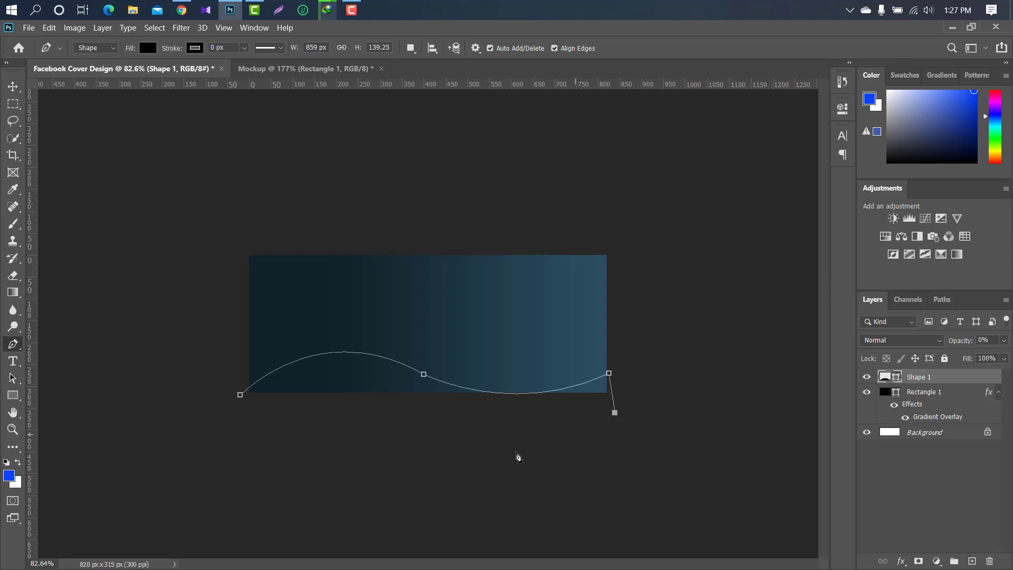
pyautogui.click(224, 440)
pyautogui.click(240, 395)
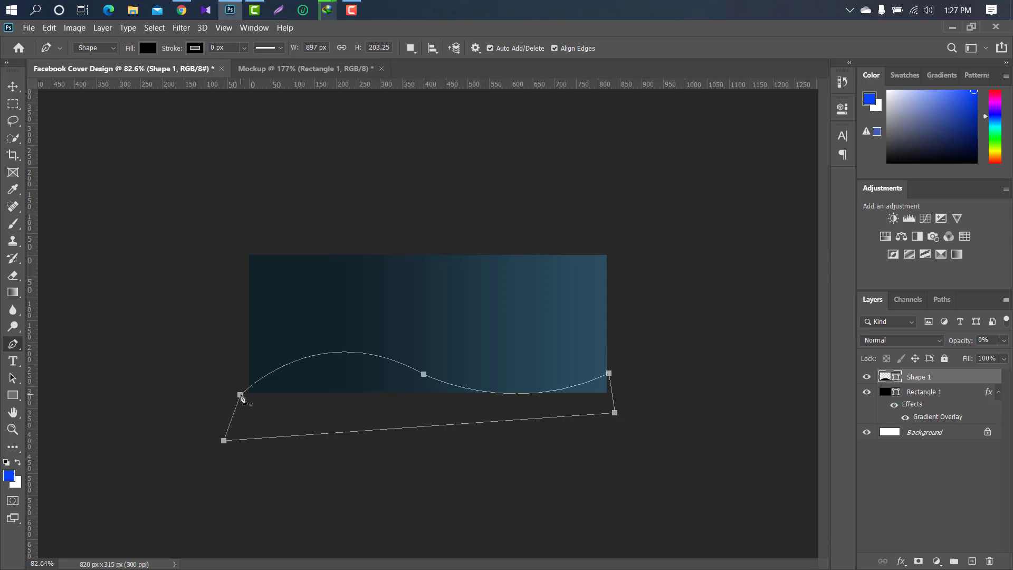
# Step: Restore the wave's opacity and tilt it slightly with Free Transform
pyautogui.click(8, 85)
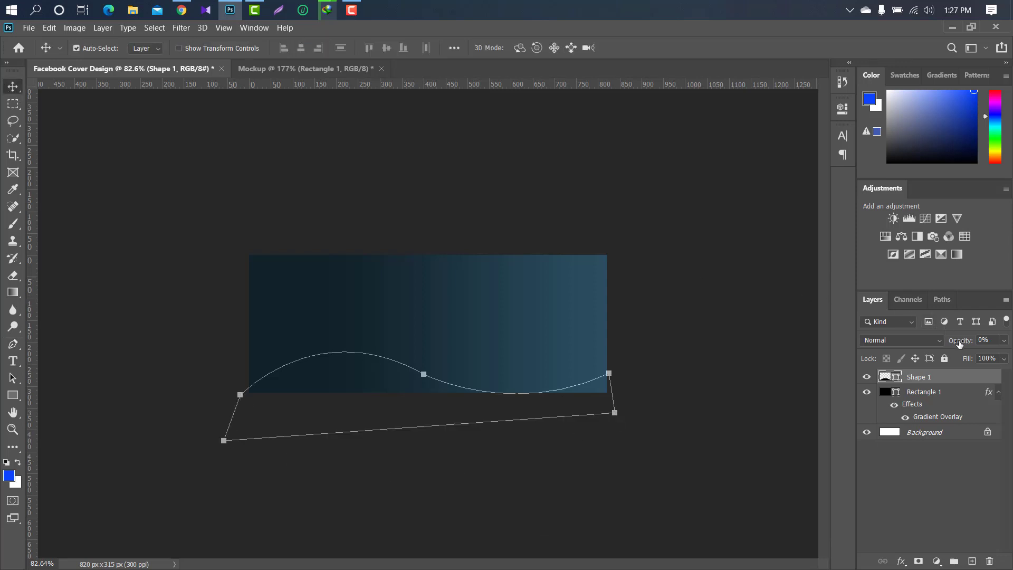
pyautogui.moveTo(958, 343); pyautogui.dragTo(1002, 343)
pyautogui.hotkey('ctrl', 't')
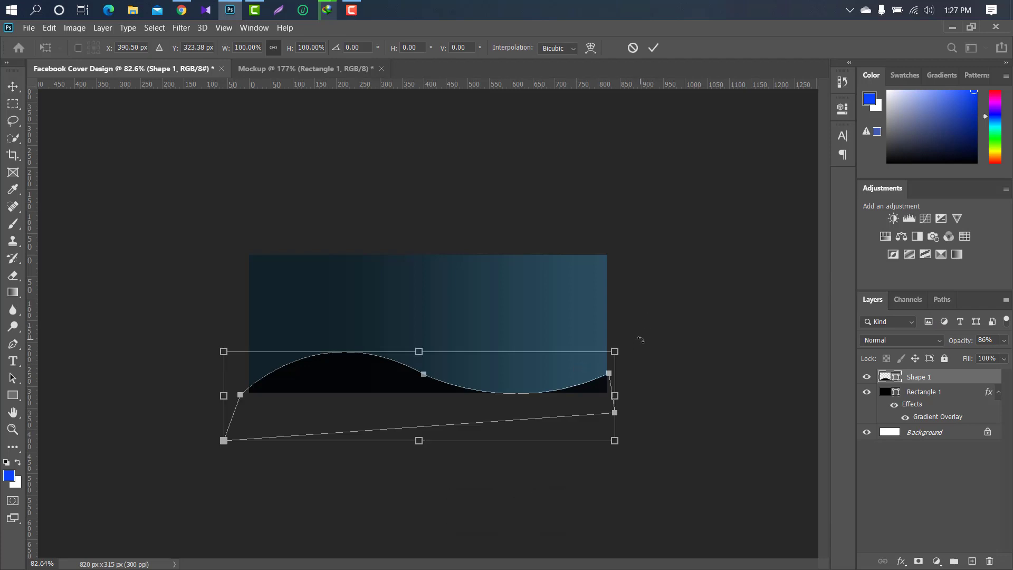
pyautogui.moveTo(622, 375); pyautogui.dragTo(672, 327)
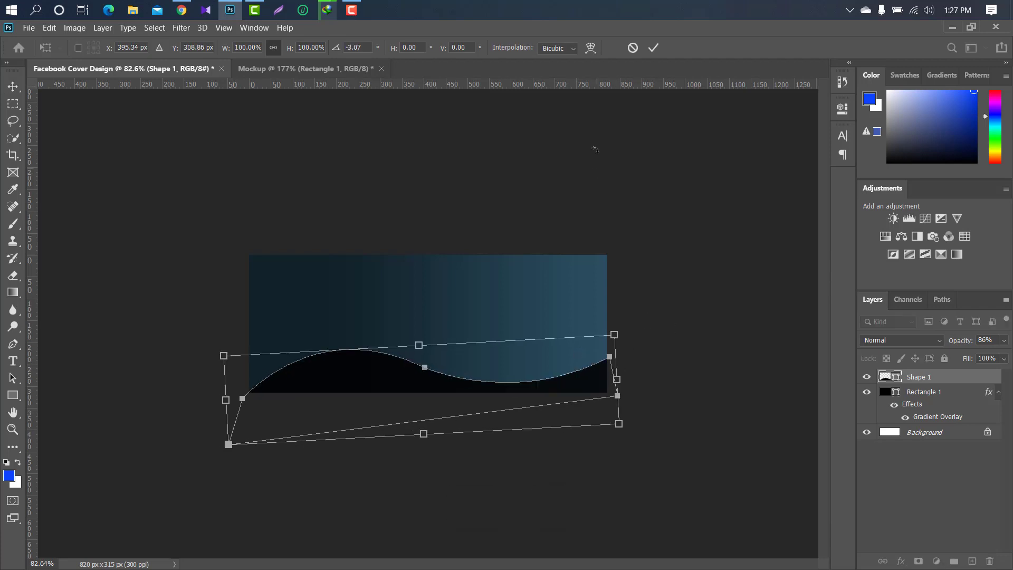
pyautogui.click(653, 48)
# Step: Duplicate the wave layer and move the original Shape 1 above its copy
pyautogui.scroll(3, 627, 364)
pyautogui.scroll(1, 624, 362)
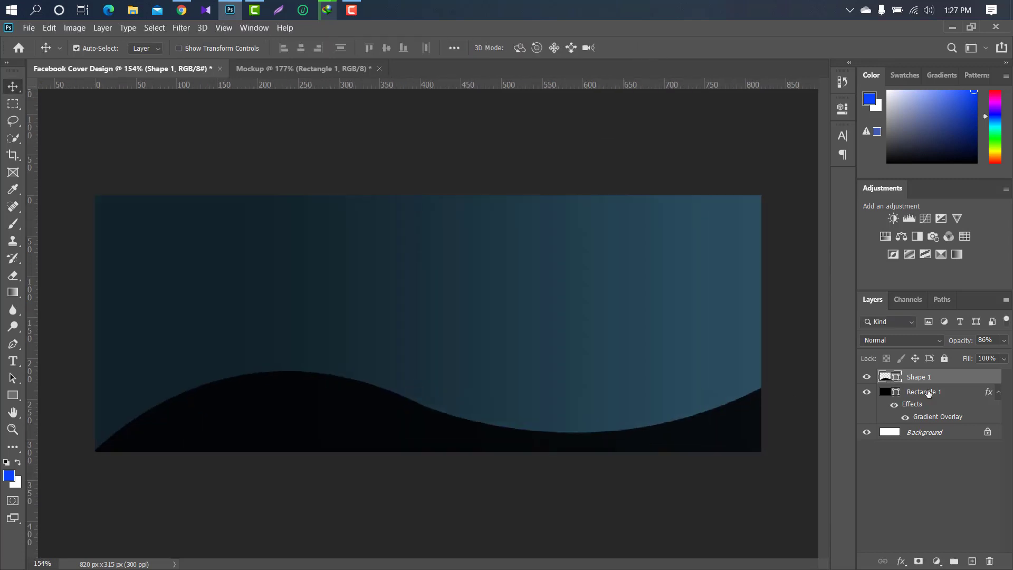
pyautogui.moveTo(959, 381); pyautogui.dragTo(971, 561)
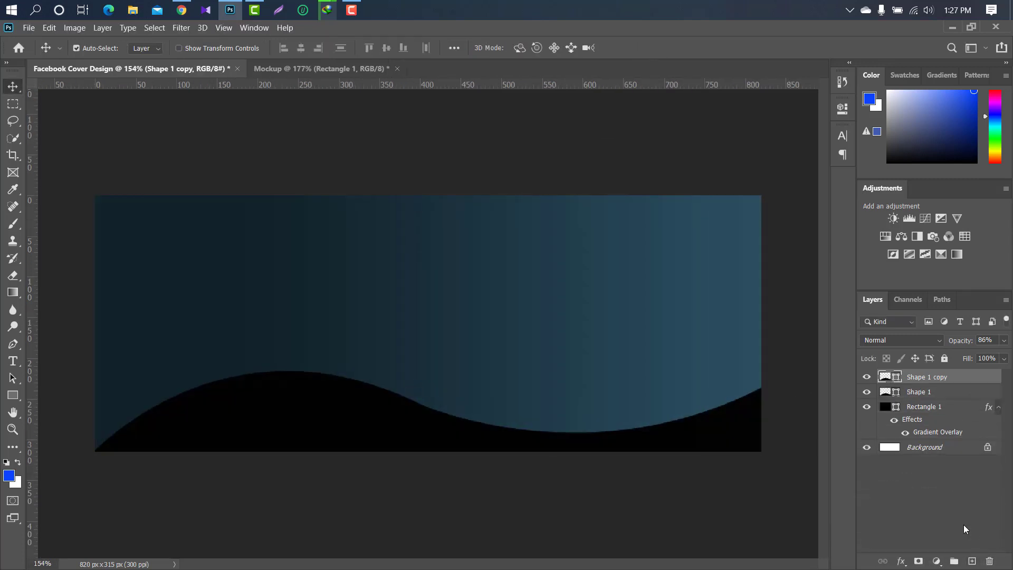
pyautogui.moveTo(951, 391); pyautogui.dragTo(959, 377)
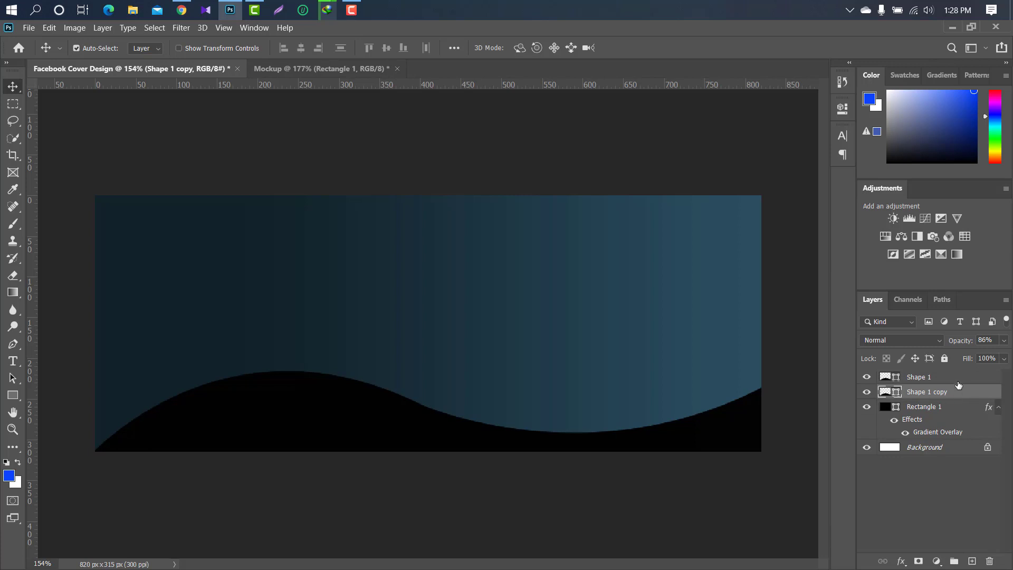
# Step: Add a Gradient Overlay to Shape 1 with its left stop set to yellow fee100
pyautogui.doubleClick(962, 381)
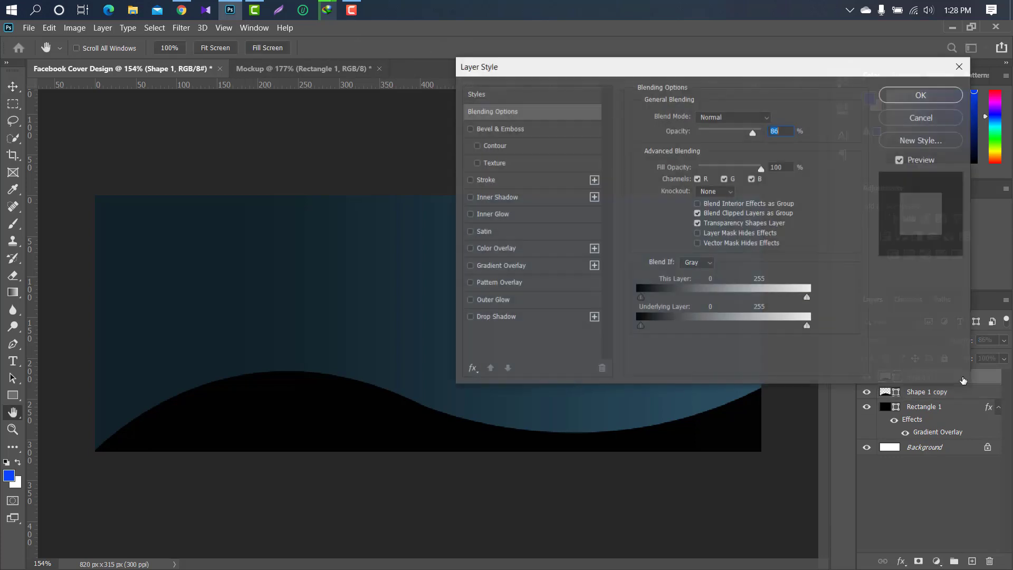
pyautogui.click(533, 266)
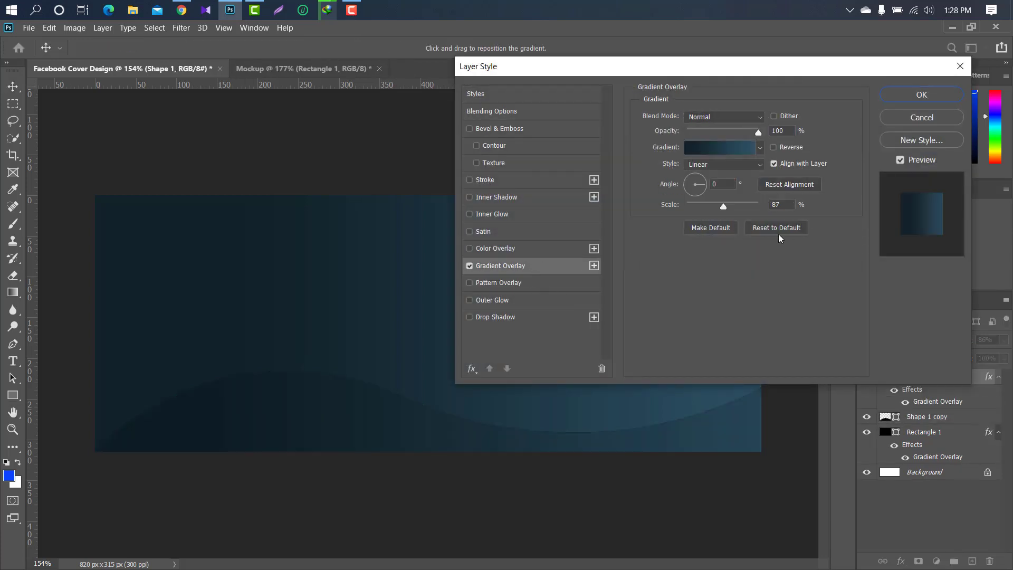
pyautogui.click(739, 150)
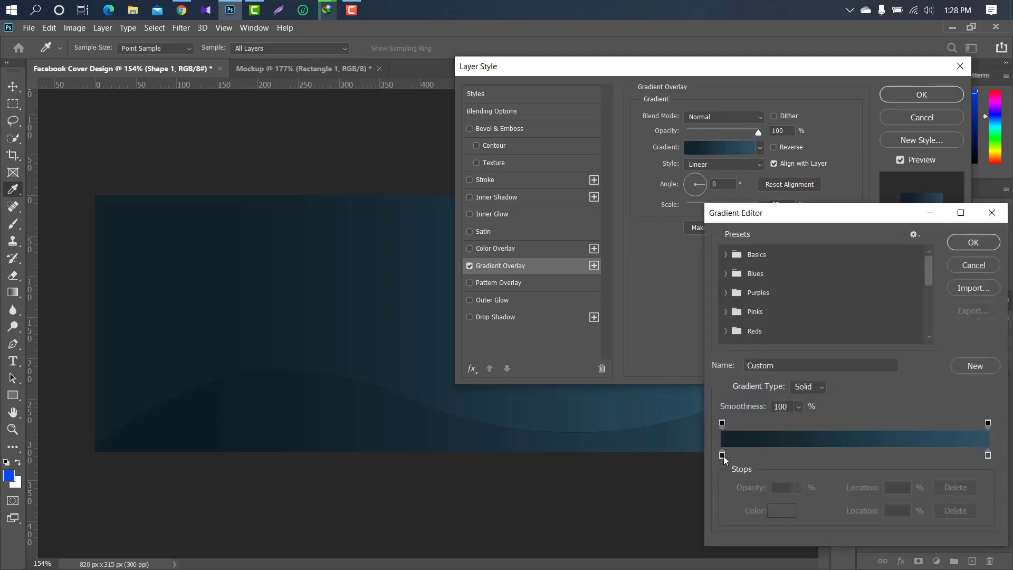
pyautogui.click(722, 455)
pyautogui.click(781, 510)
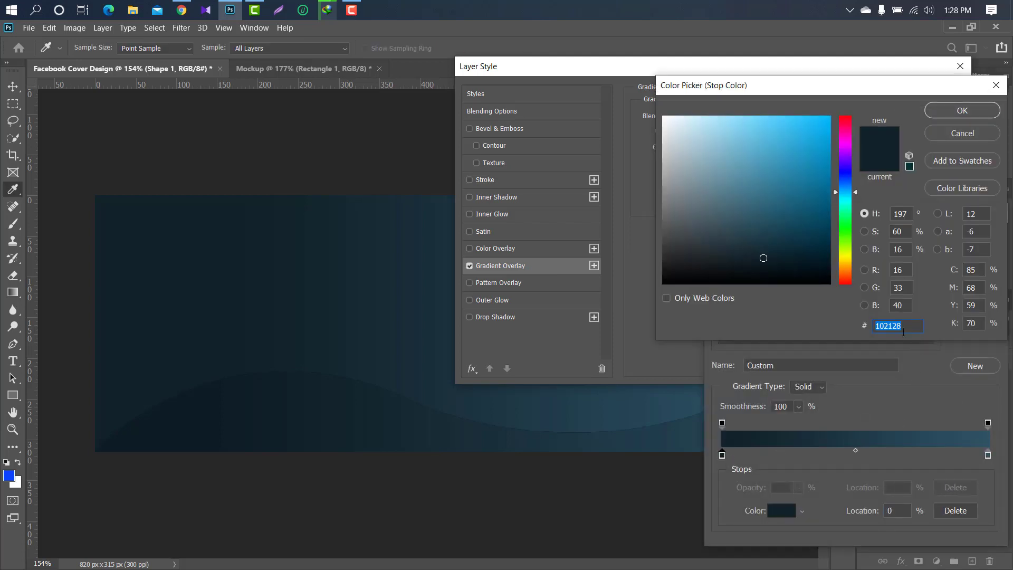
pyautogui.write('fee100')
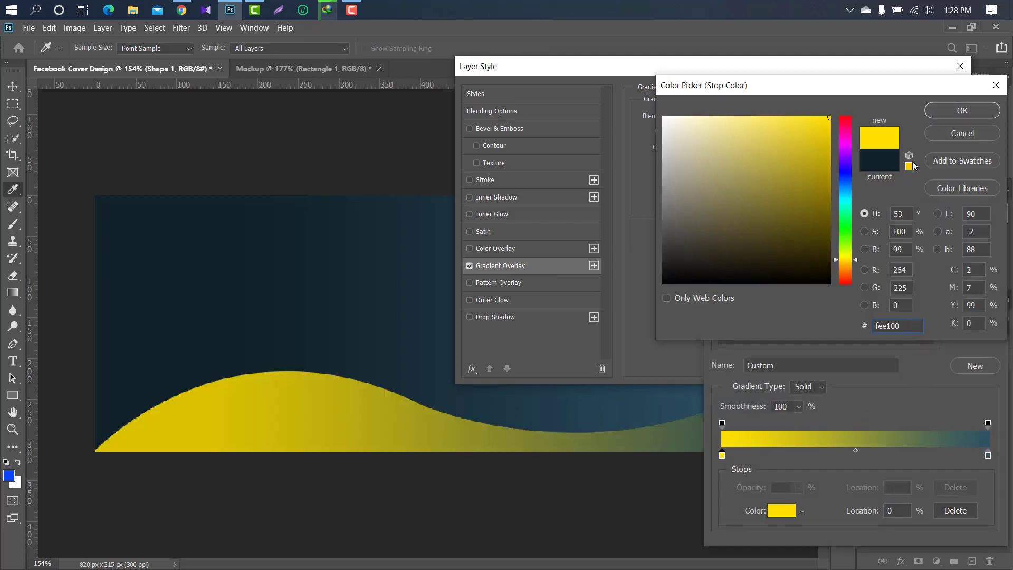
pyautogui.click(949, 111)
# Step: Set the right gradient stop to dark 122126 and scale the gradient to 67%
pyautogui.click(988, 455)
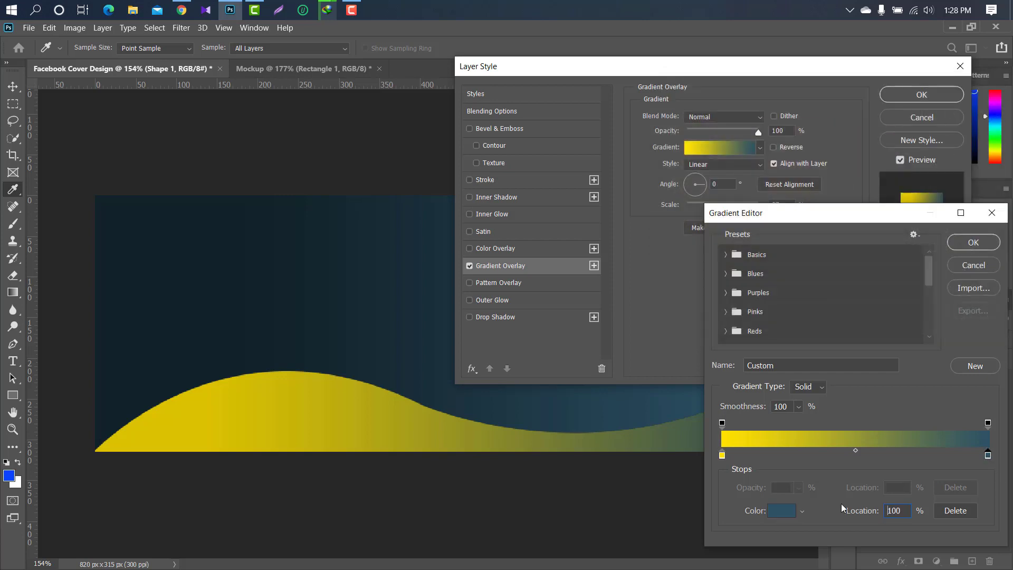
pyautogui.click(781, 510)
pyautogui.write('122126')
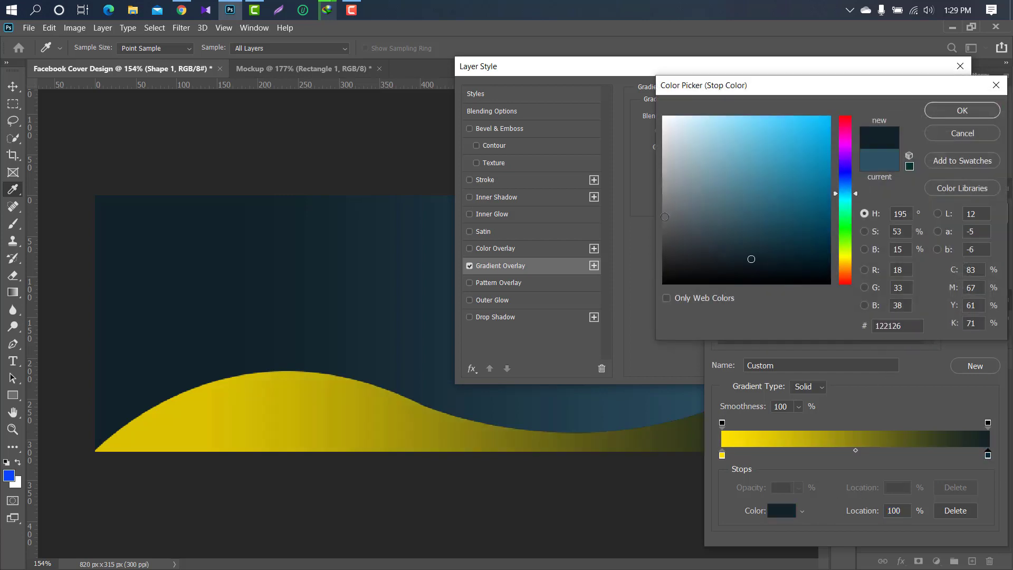
pyautogui.click(950, 111)
pyautogui.click(976, 242)
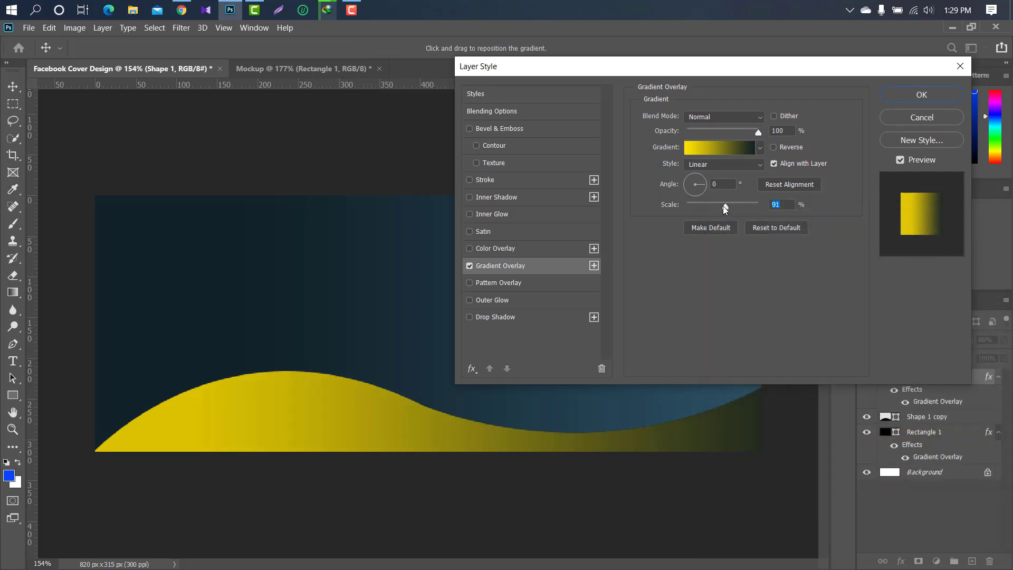
pyautogui.moveTo(725, 206); pyautogui.dragTo(712, 206)
# Step: Apply the wave's gradient, then rotate Shape 1 copy so its edge peeks out behind
pyautogui.click(918, 95)
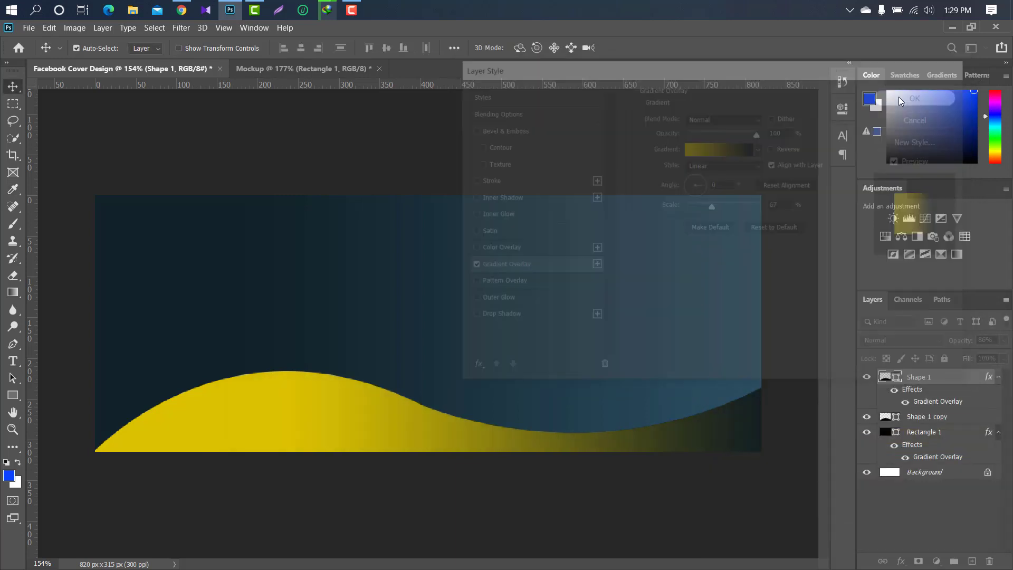
pyautogui.click(969, 422)
pyautogui.moveTo(364, 433); pyautogui.dragTo(362, 433)
pyautogui.hotkey('ctrl', 't')
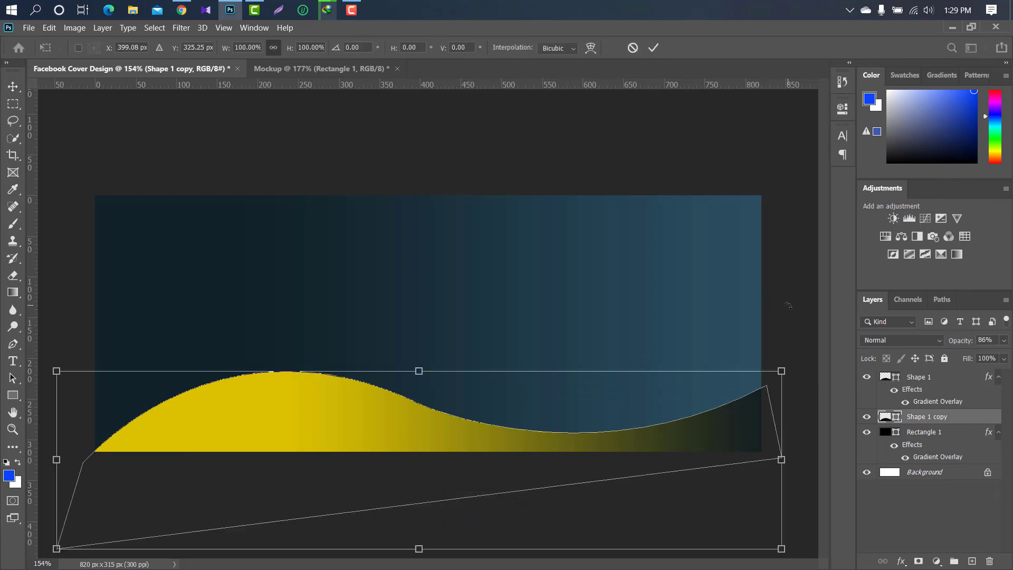
pyautogui.moveTo(787, 305); pyautogui.dragTo(816, 290)
pyautogui.click(653, 47)
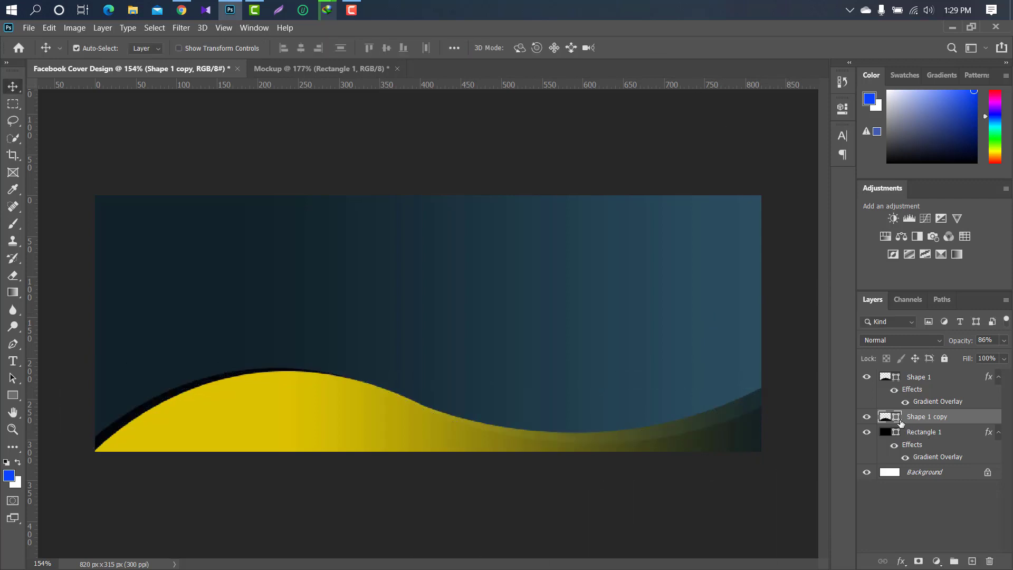
# Step: Fill Shape 1 copy with muted blue 2b4f60 sampled from the background
pyautogui.doubleClick(897, 417)
pyautogui.click(754, 354)
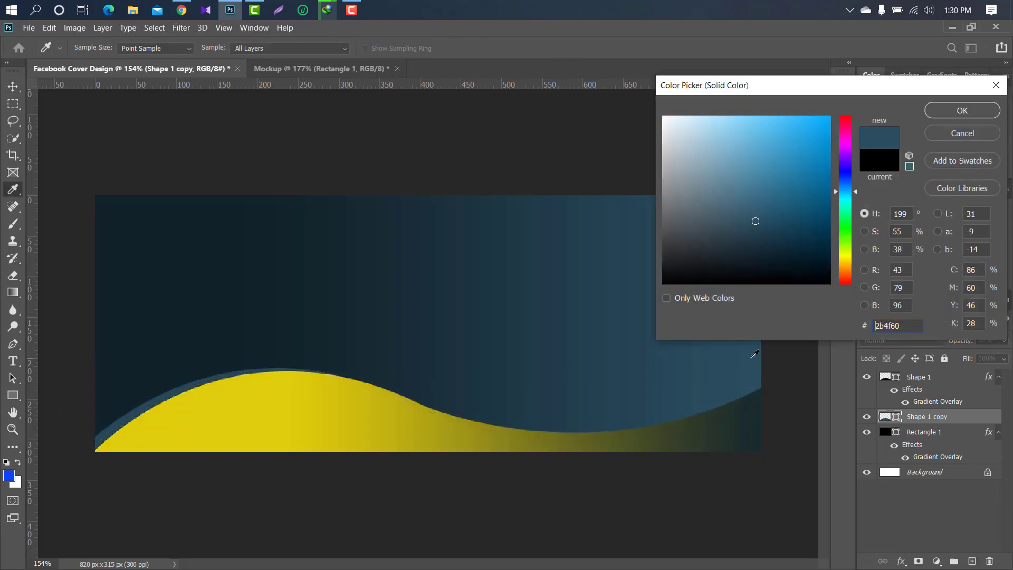
pyautogui.click(937, 114)
pyautogui.click(12, 397)
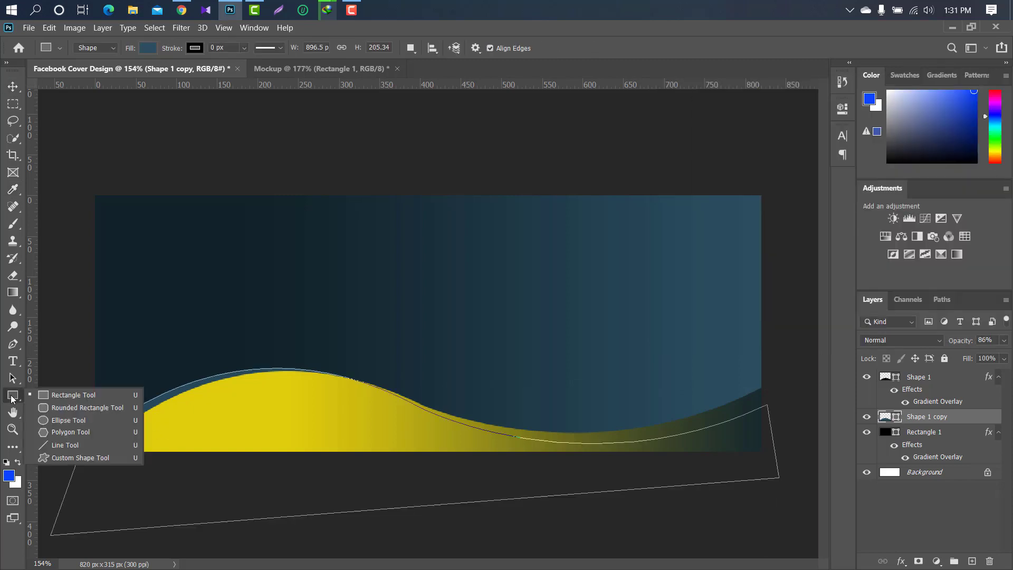
# Step: Draw a perfect circle above the yellow wave with the Ellipse Tool
pyautogui.click(66, 420)
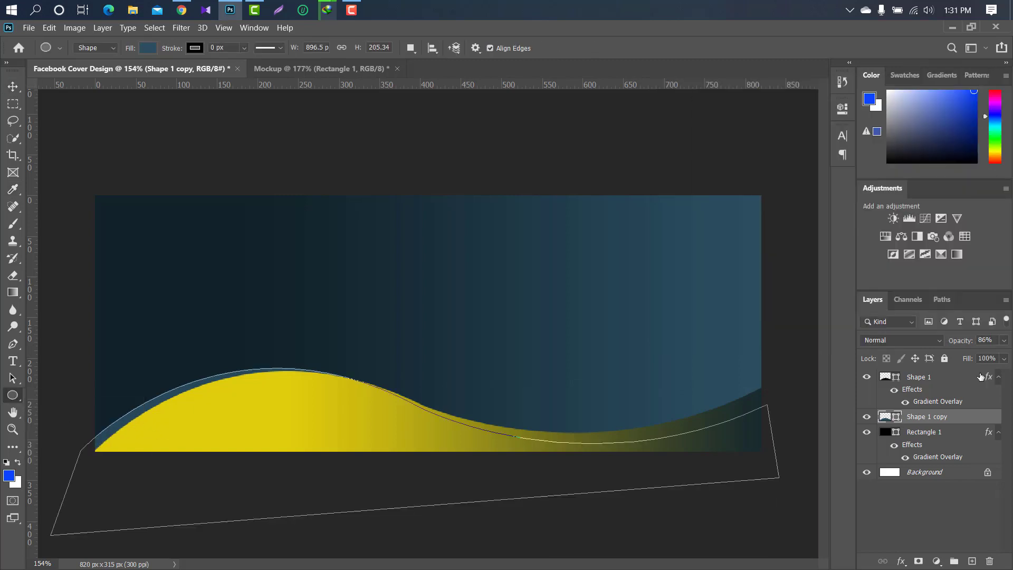
pyautogui.click(952, 379)
pyautogui.moveTo(431, 245); pyautogui.dragTo(557, 369)
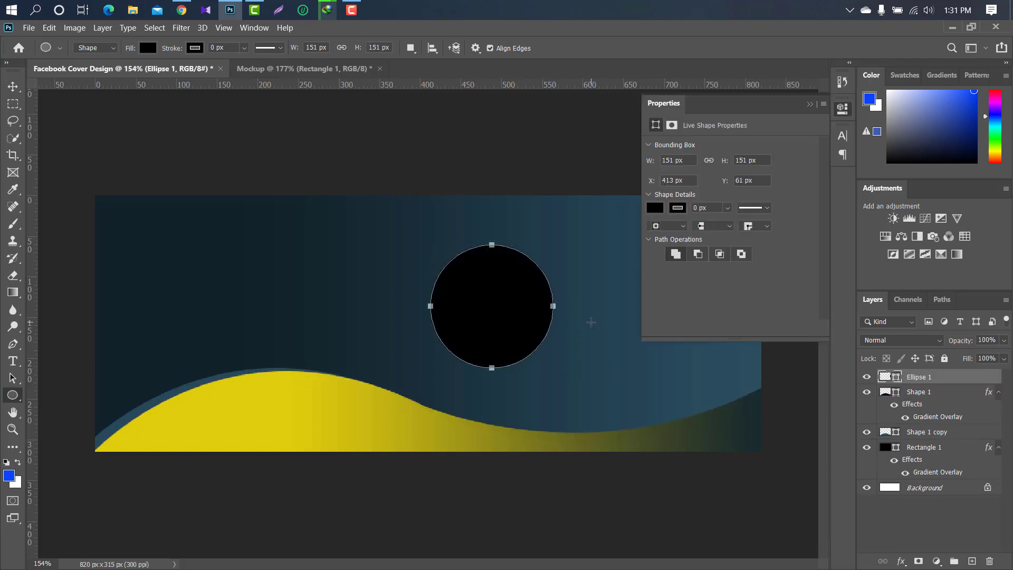
pyautogui.click(810, 104)
pyautogui.click(13, 86)
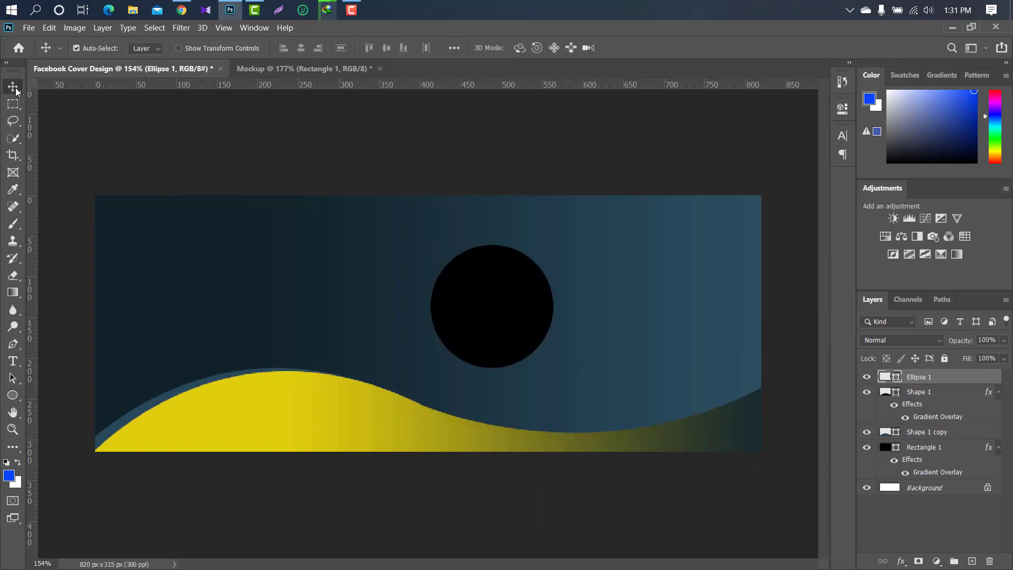
# Step: Enlarge the circle to about 232 px, move it right, and fill it with 2d5166
pyautogui.hotkey('ctrl', 't')
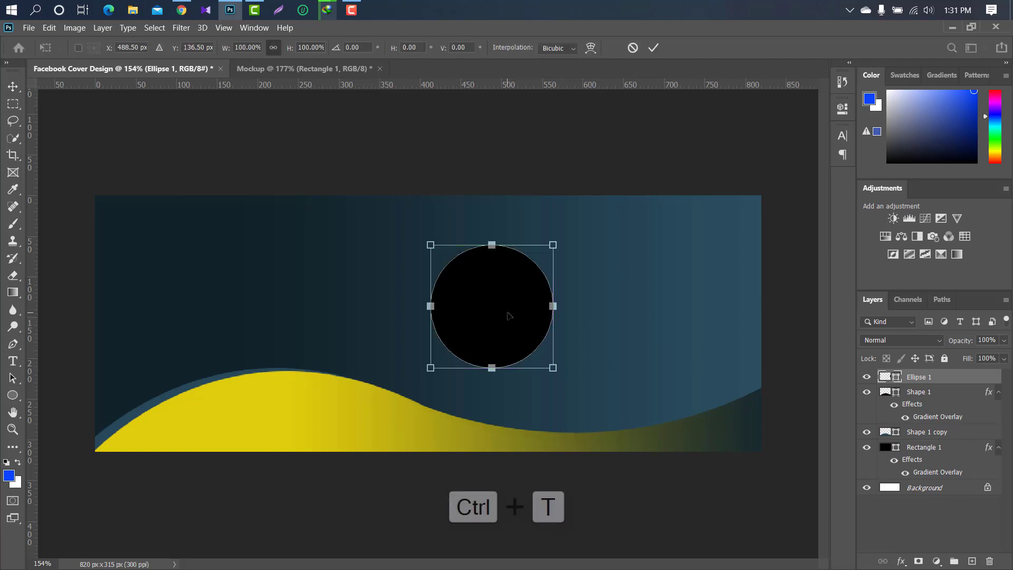
pyautogui.moveTo(560, 252); pyautogui.dragTo(573, 225)
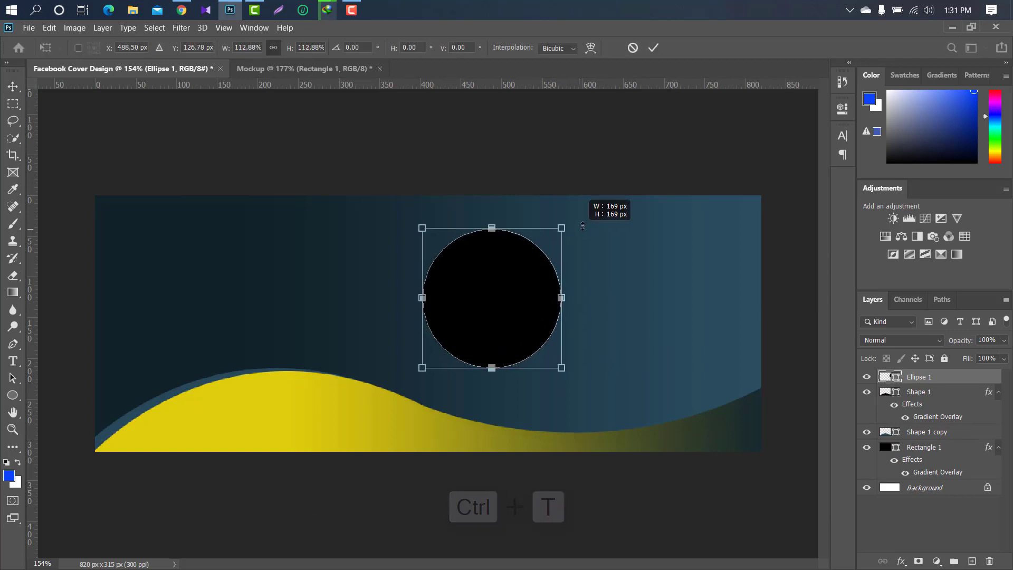
pyautogui.moveTo(478, 264); pyautogui.dragTo(552, 302)
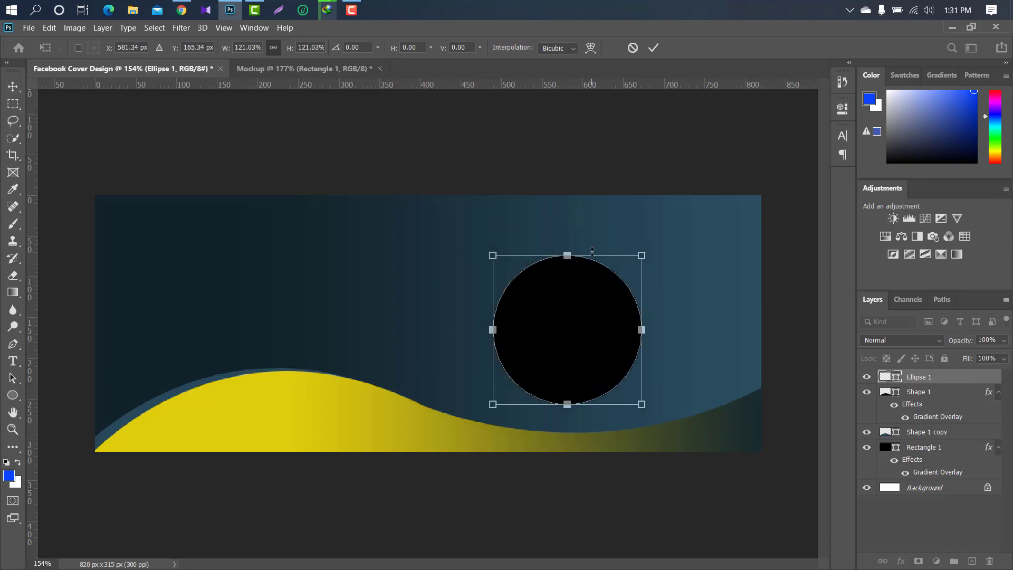
pyautogui.moveTo(595, 258); pyautogui.dragTo(586, 218)
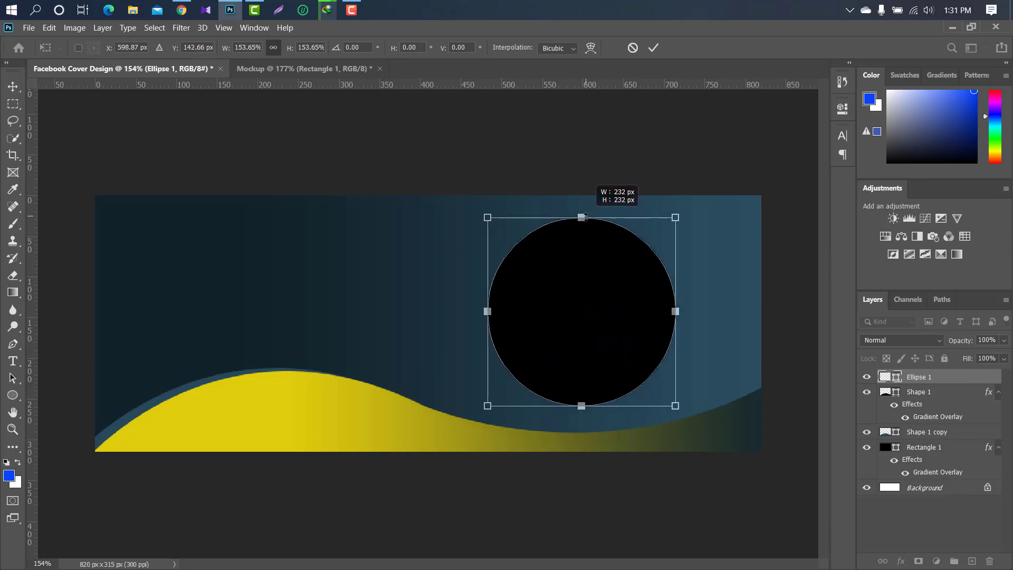
pyautogui.click(653, 48)
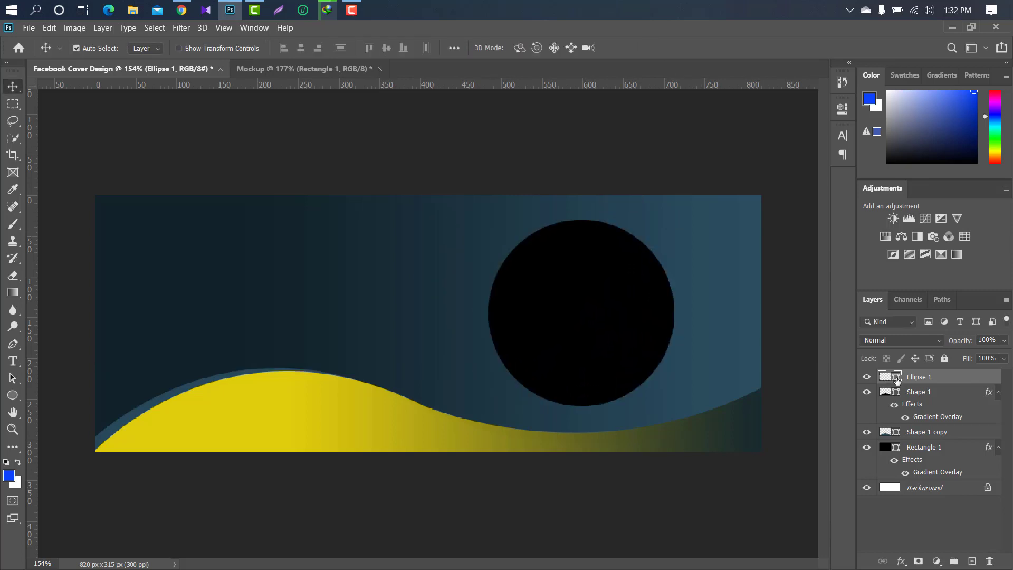
pyautogui.doubleClick(885, 376)
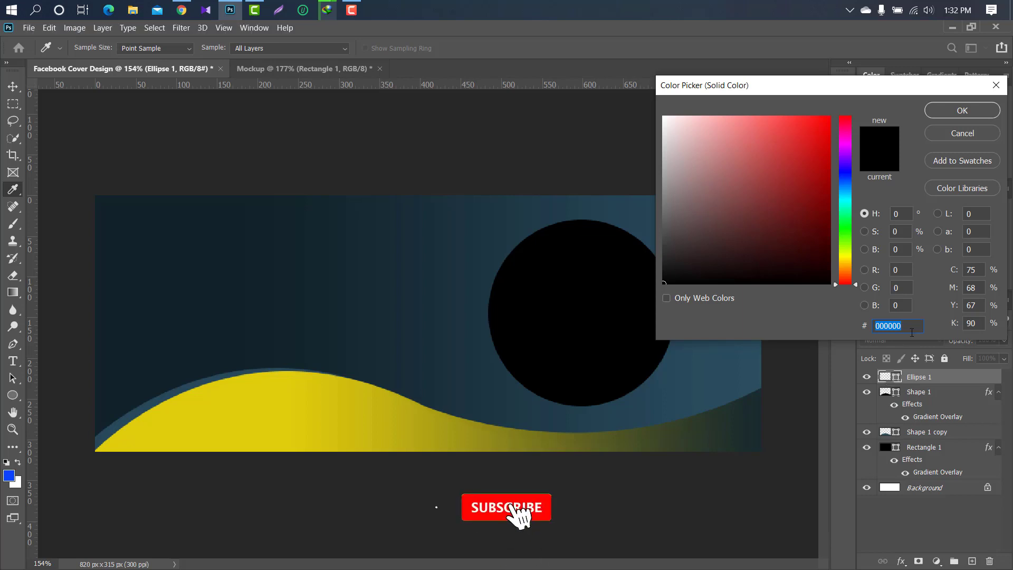
pyautogui.write('2d5166')
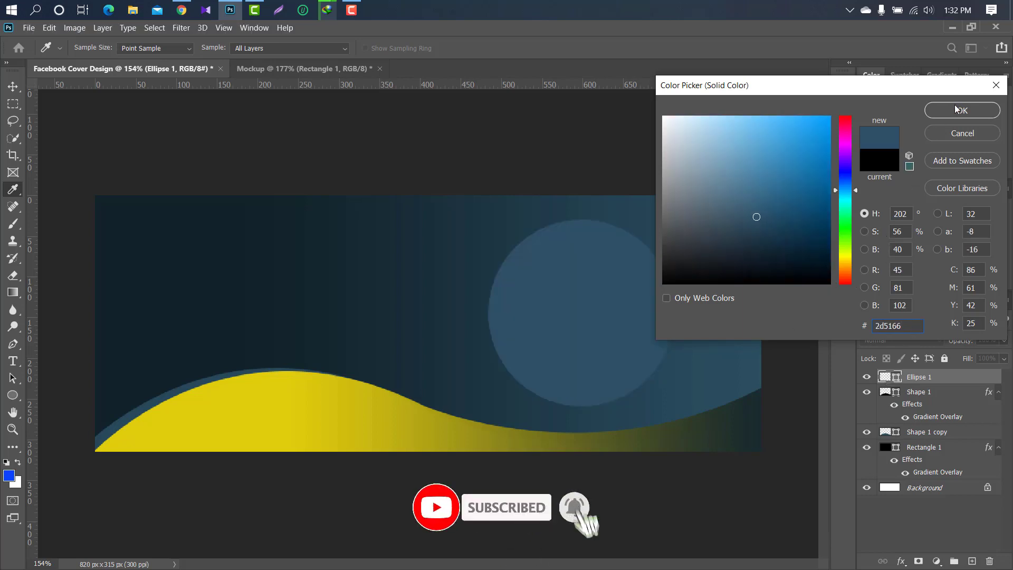
pyautogui.click(963, 110)
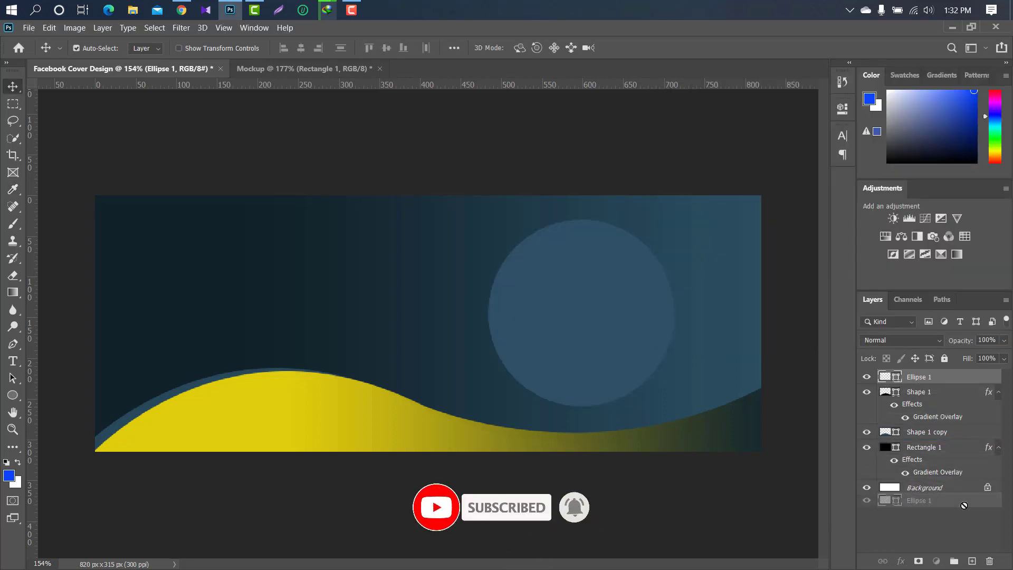
# Step: Duplicate the circle and fill the copy with yellow sampled from the wave
pyautogui.moveTo(951, 376); pyautogui.dragTo(971, 560)
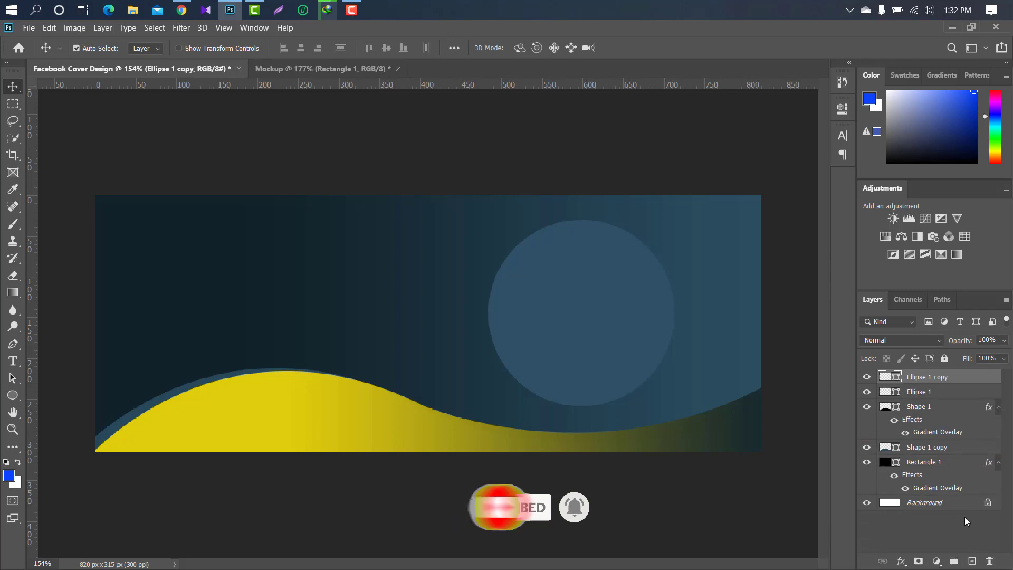
pyautogui.doubleClick(885, 376)
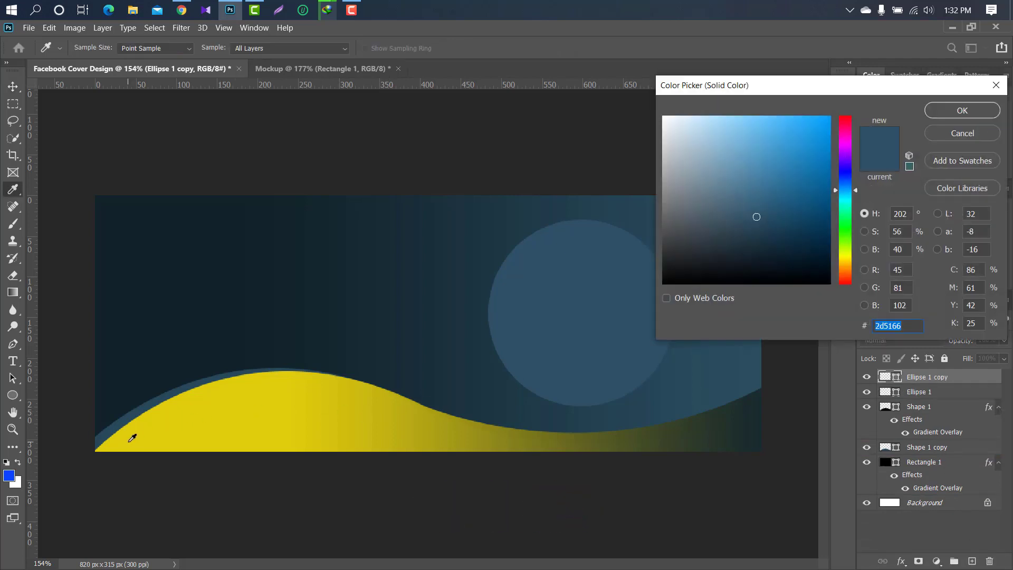
pyautogui.click(132, 438)
pyautogui.click(955, 111)
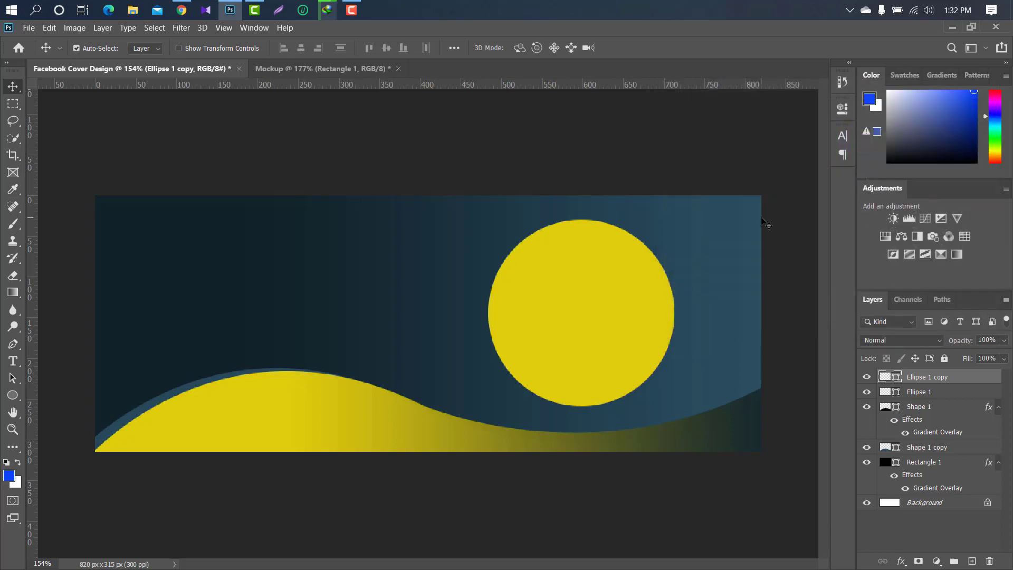
# Step: Shrink the yellow circle copy to about 95%, leaving a thin blue ring
pyautogui.hotkey('ctrl', 't')
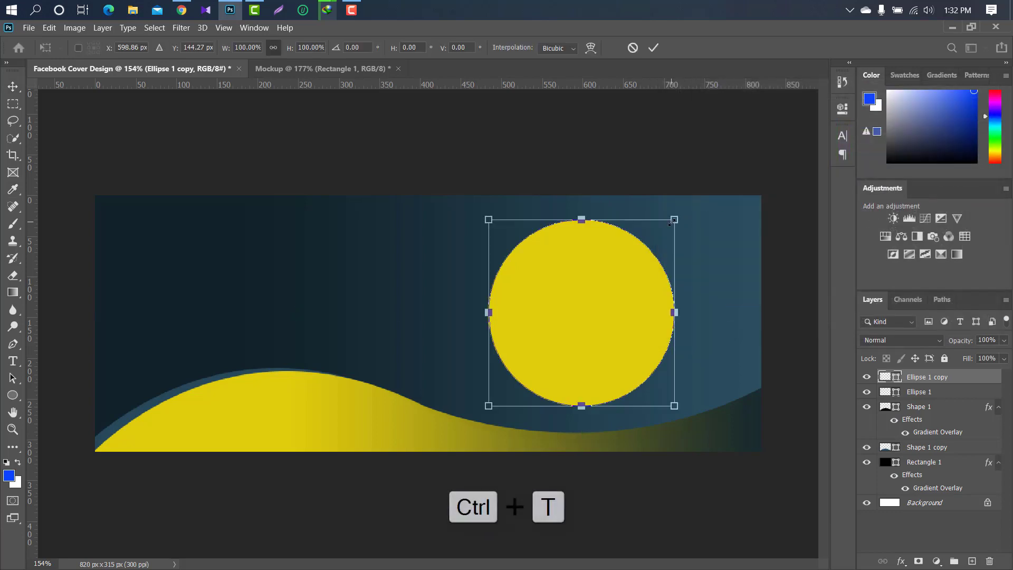
pyautogui.moveTo(670, 223); pyautogui.dragTo(666, 226)
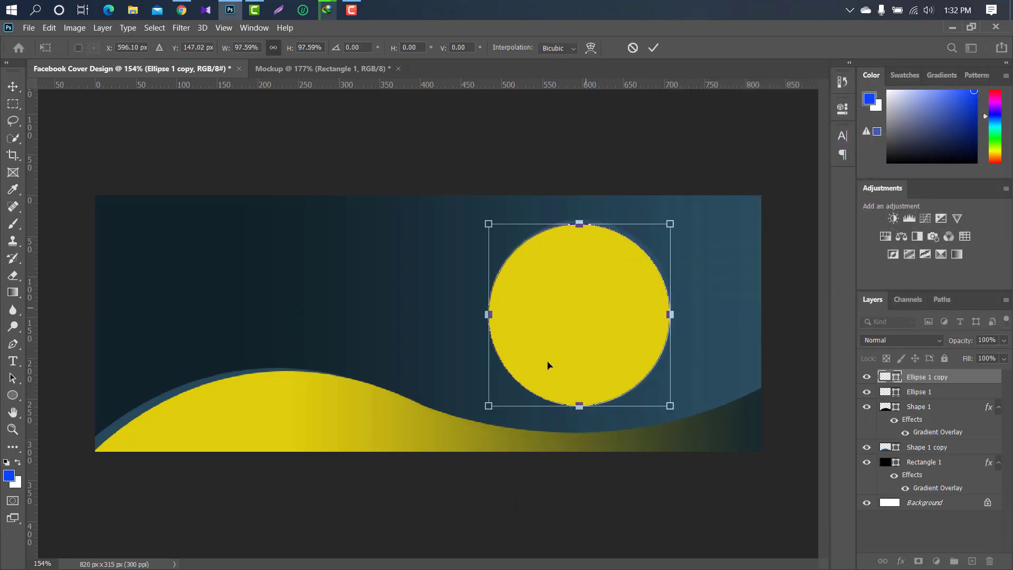
pyautogui.moveTo(482, 407); pyautogui.dragTo(487, 402)
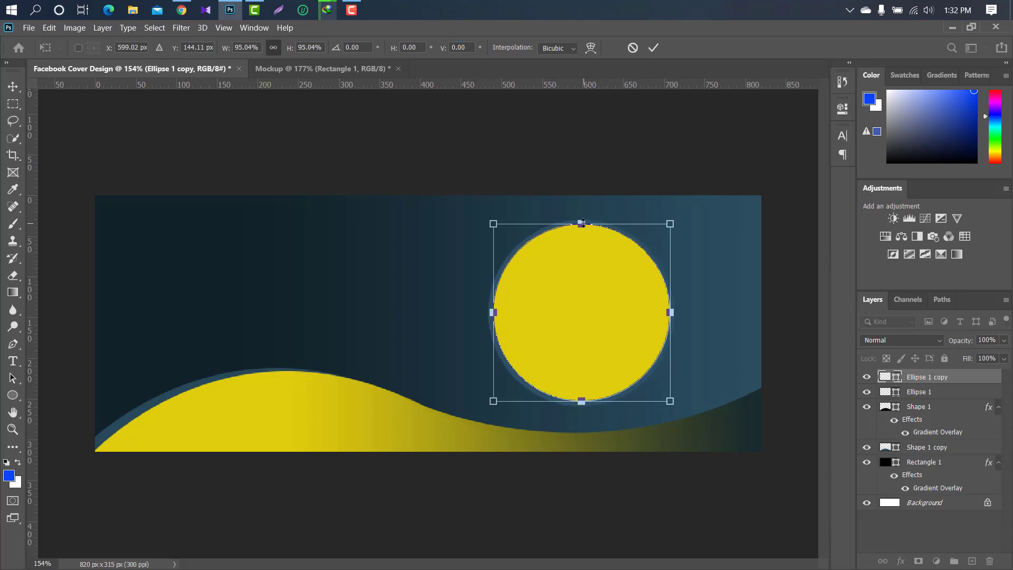
pyautogui.click(654, 47)
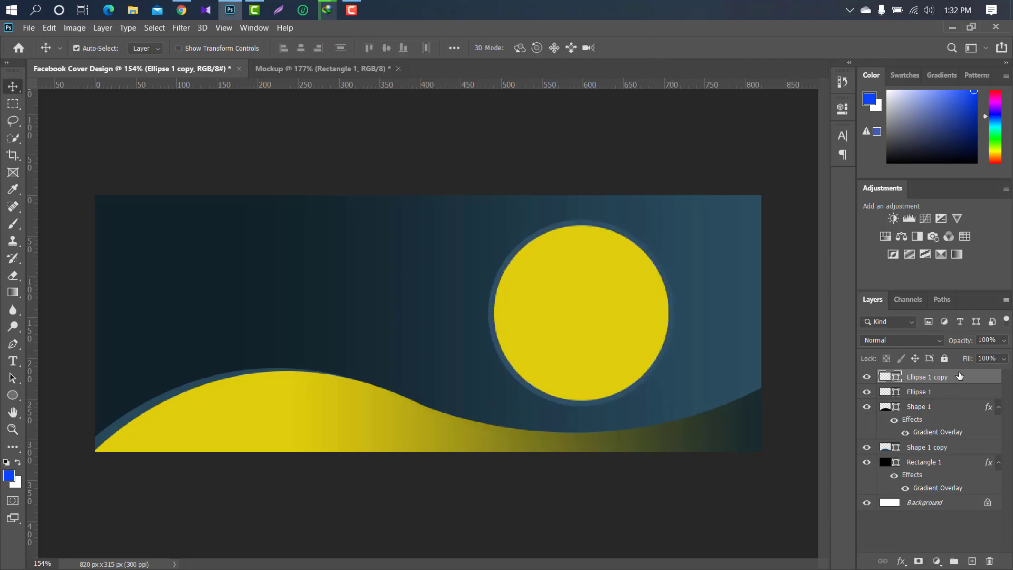
# Step: Duplicate the yellow circle and colour the new copy white ffffff
pyautogui.moveTo(959, 375); pyautogui.dragTo(971, 560)
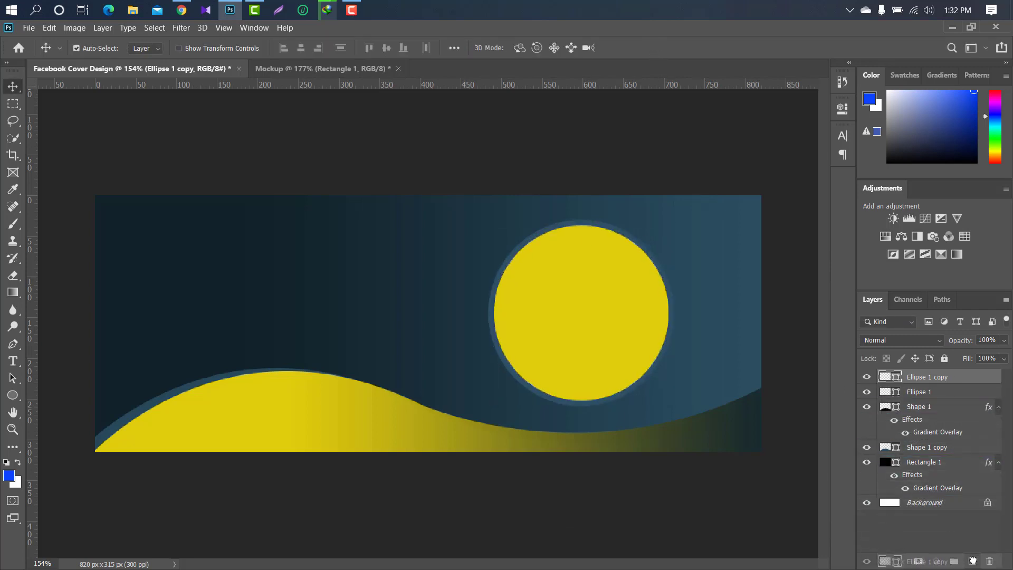
pyautogui.doubleClick(887, 381)
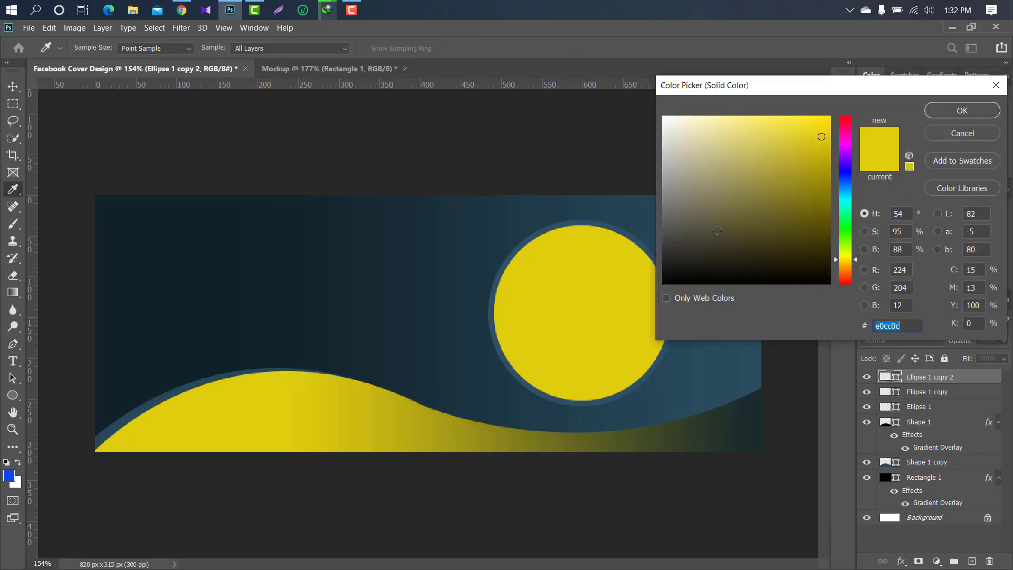
pyautogui.write('ffffff')
pyautogui.click(946, 112)
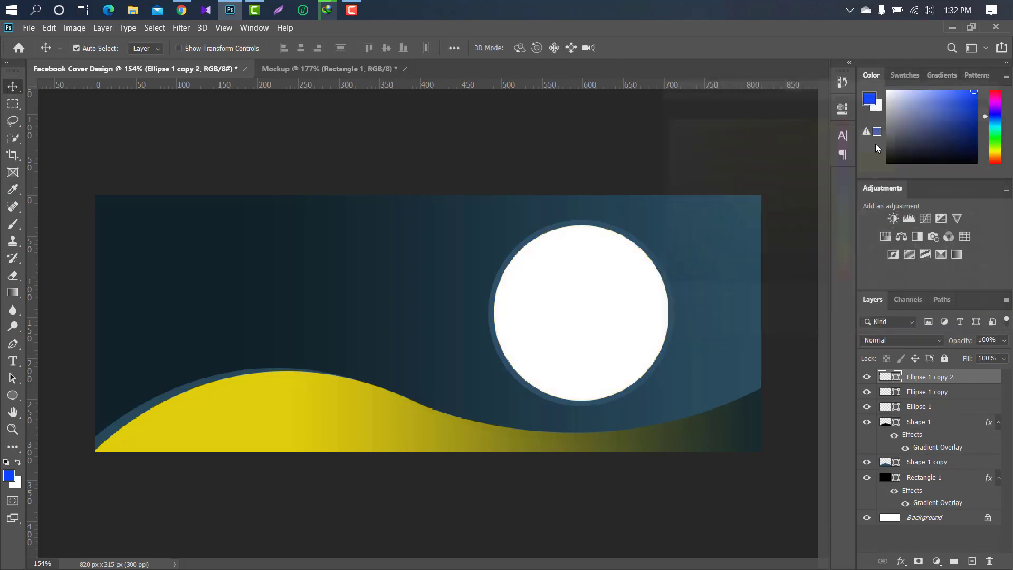
# Step: Shrink the white circle to about 96% and centre it inside the yellow ring
pyautogui.hotkey('ctrl', 't')
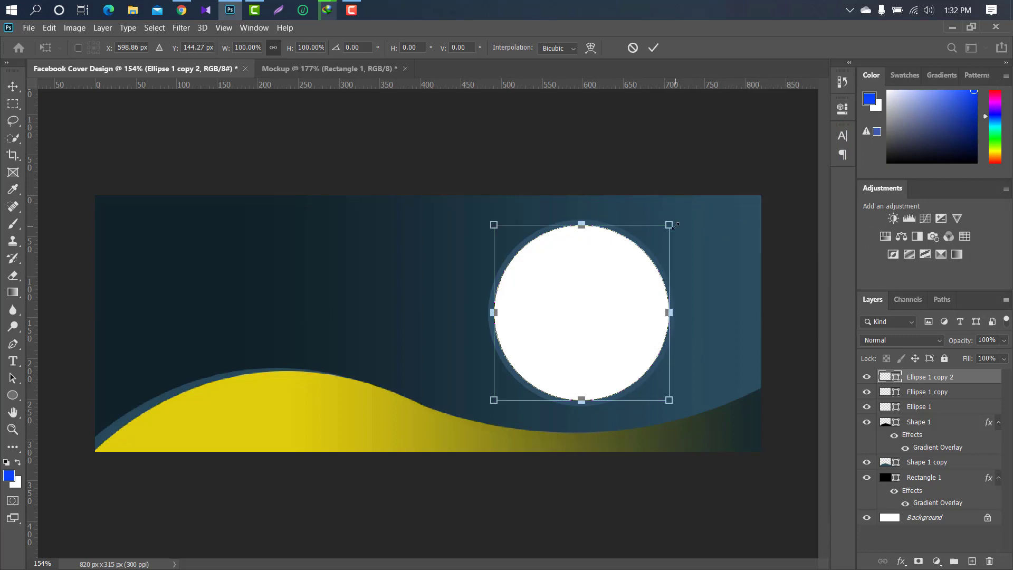
pyautogui.moveTo(670, 222); pyautogui.dragTo(662, 232)
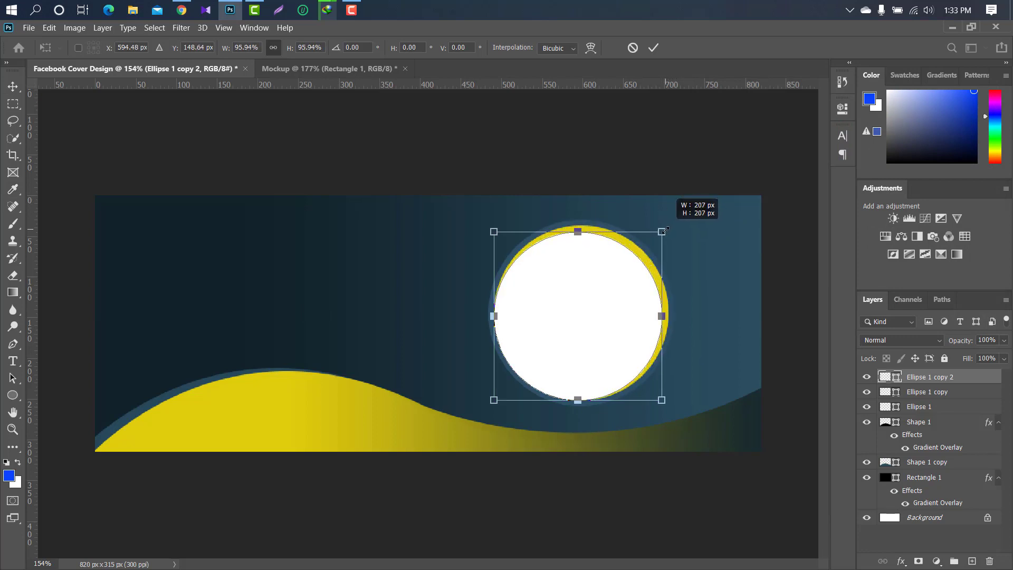
pyautogui.moveTo(541, 304); pyautogui.dragTo(577, 296)
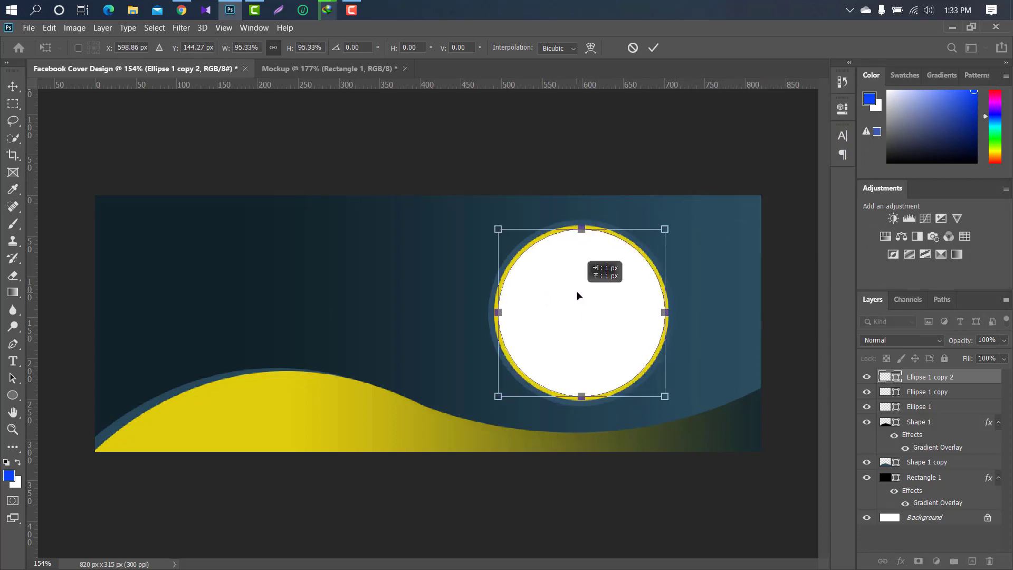
pyautogui.click(654, 48)
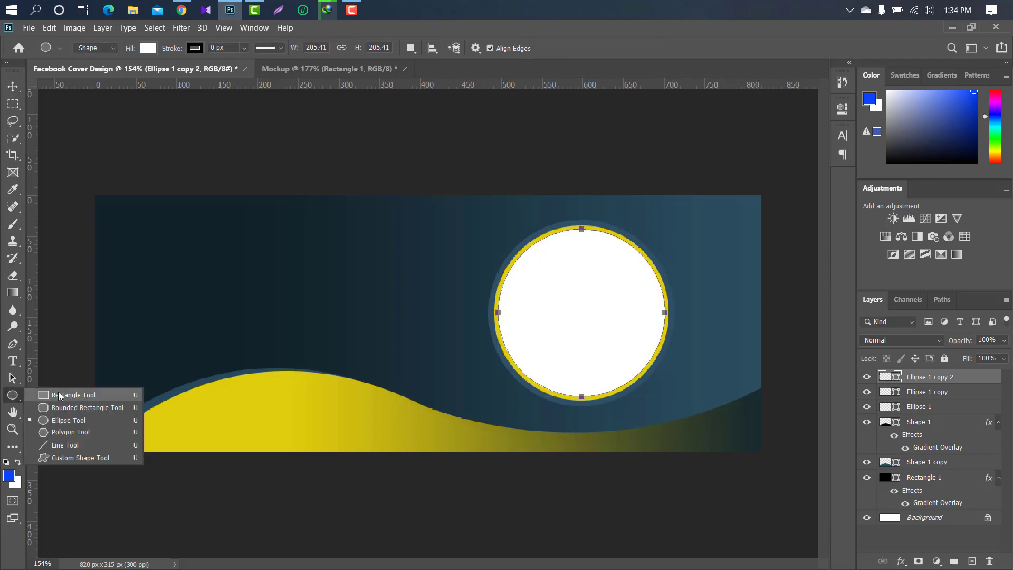
# Step: Draw a wide 572 × 115 px rectangle, fill it with sampled dark teal, and place it below Ellipse 1
pyautogui.click(53, 394)
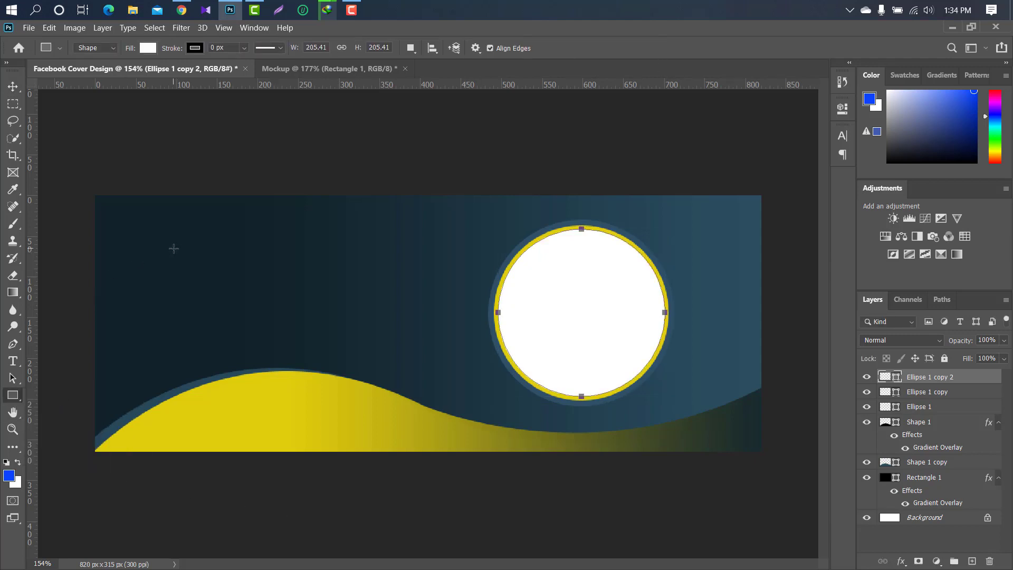
pyautogui.moveTo(173, 249); pyautogui.dragTo(637, 342)
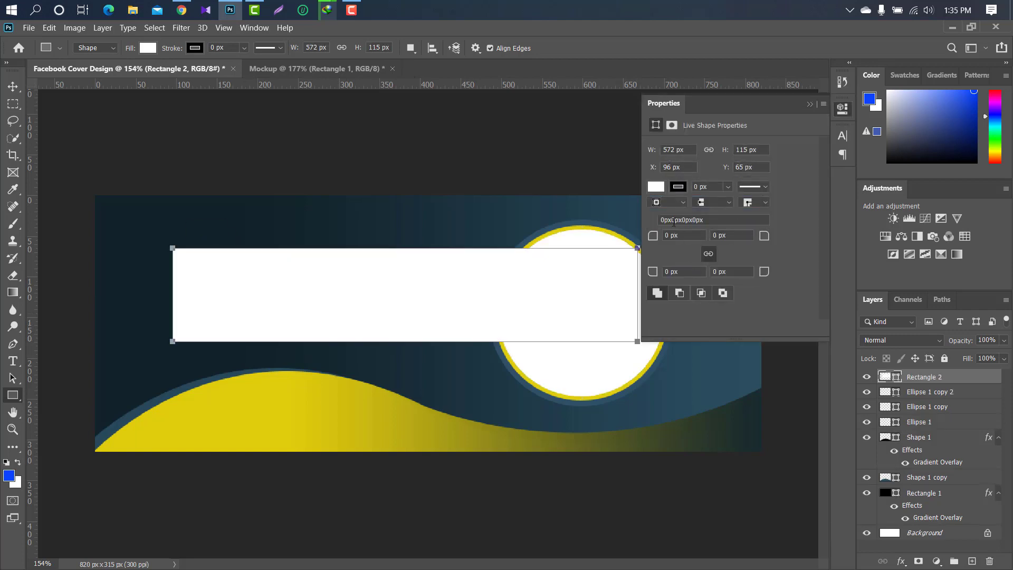
pyautogui.click(809, 104)
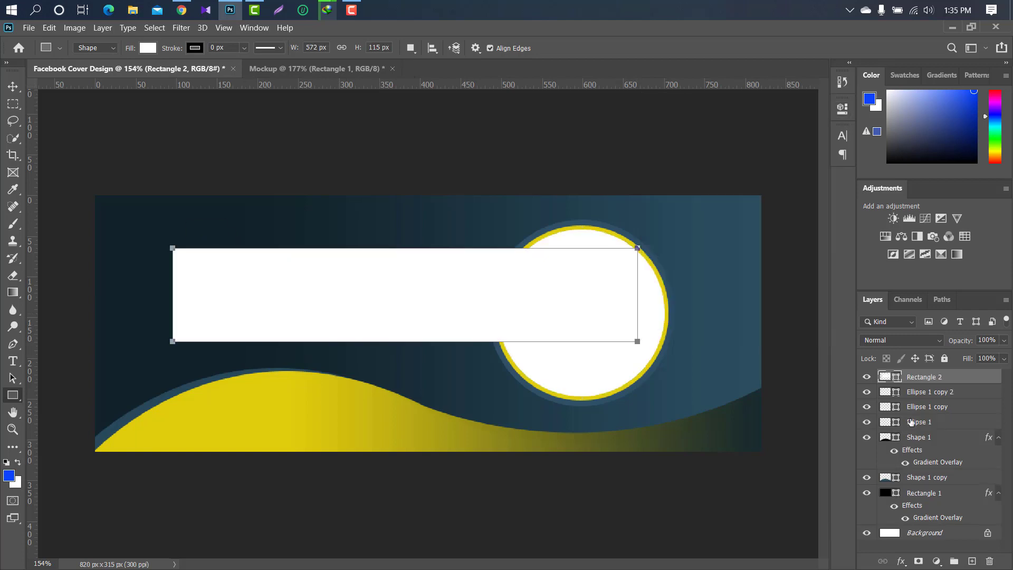
pyautogui.doubleClick(896, 378)
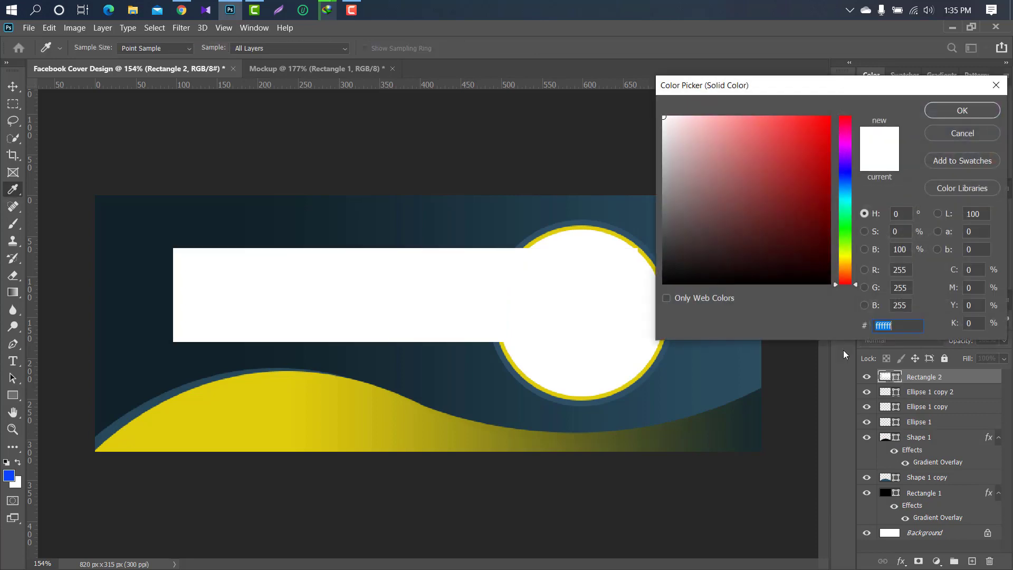
pyautogui.click(737, 315)
pyautogui.click(939, 110)
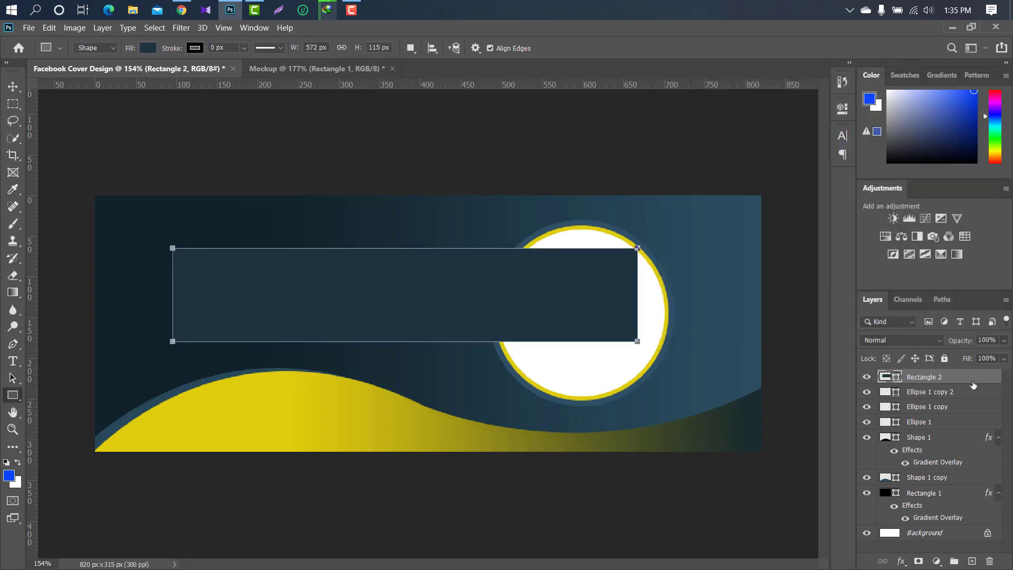
pyautogui.moveTo(970, 378); pyautogui.dragTo(970, 426)
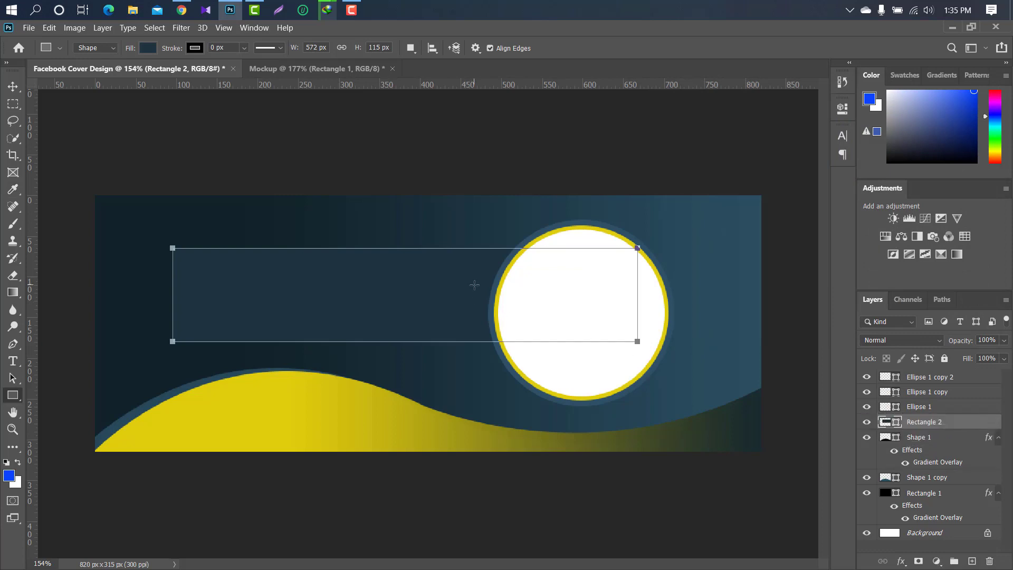
# Step: Rotate Rectangle 2 into an enlarged diagonal band at 50% opacity
pyautogui.hotkey('ctrl', 't')
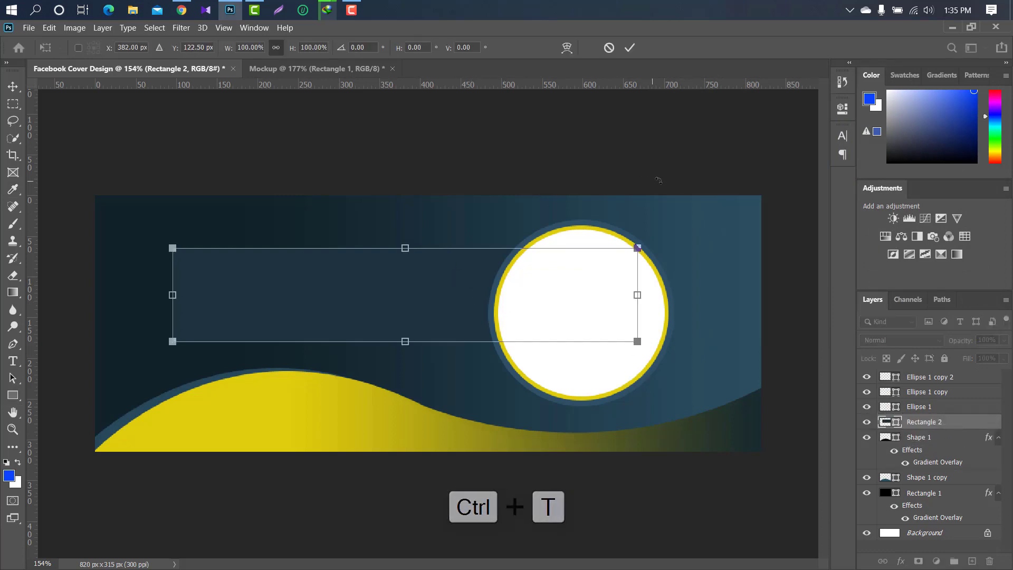
pyautogui.moveTo(658, 180); pyautogui.dragTo(625, 369)
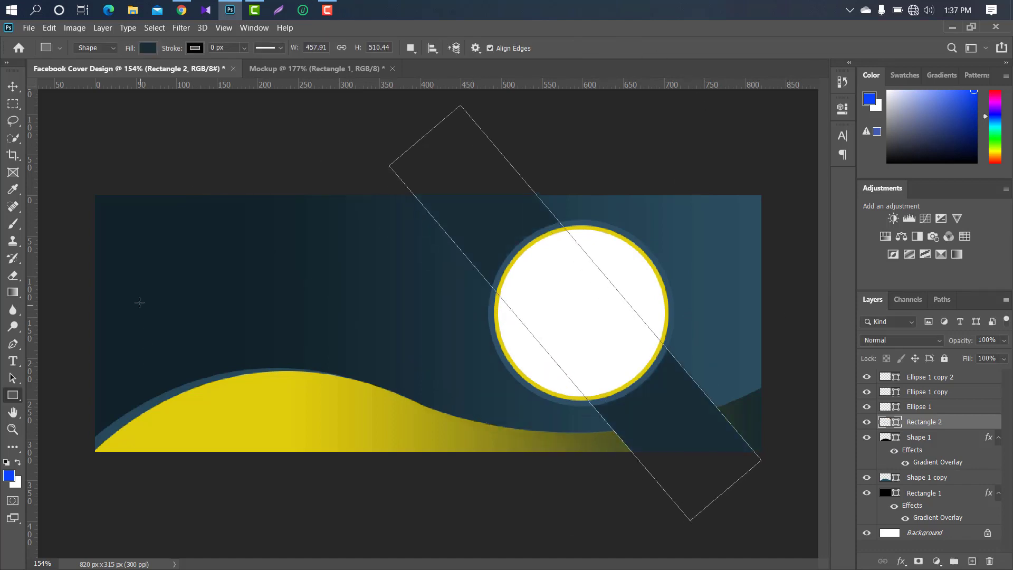
pyautogui.press('v')
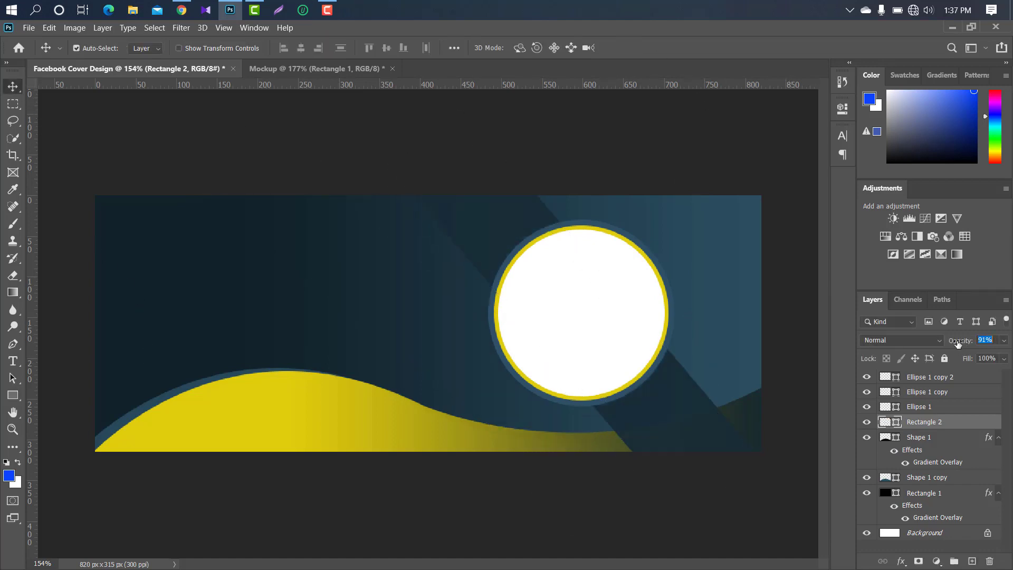
pyautogui.moveTo(957, 343); pyautogui.dragTo(929, 342)
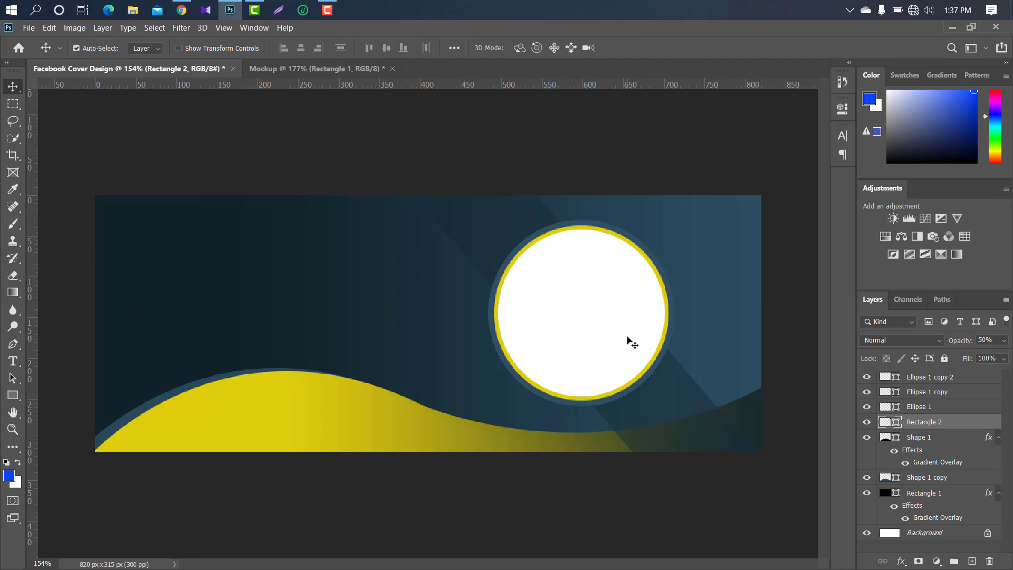
pyautogui.hotkey('ctrl', 't')
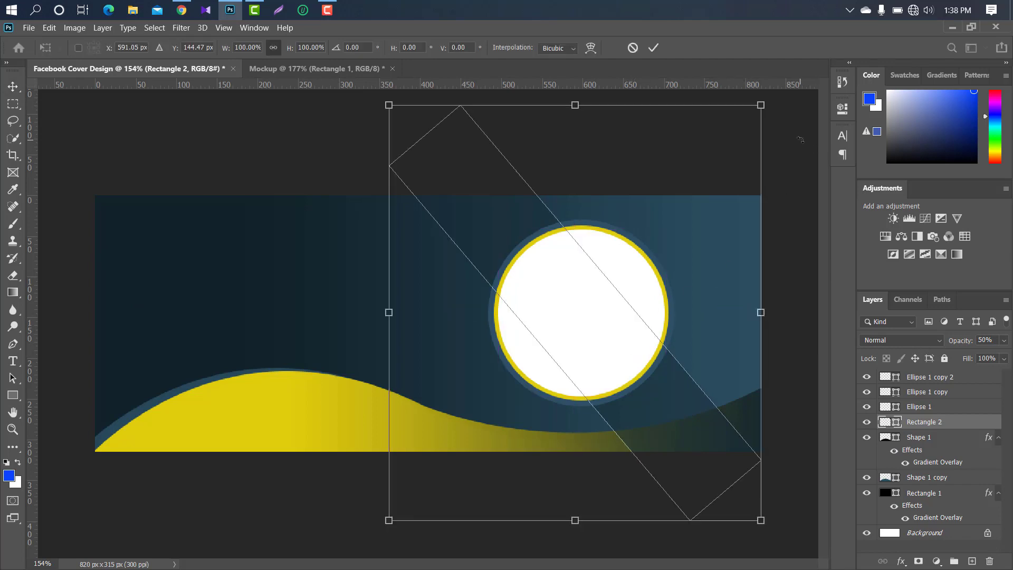
pyautogui.moveTo(799, 136)
pyautogui.mouseDown()
pyautogui.moveTo(808, 102)
pyautogui.moveTo(707, 218)
pyautogui.mouseUp()
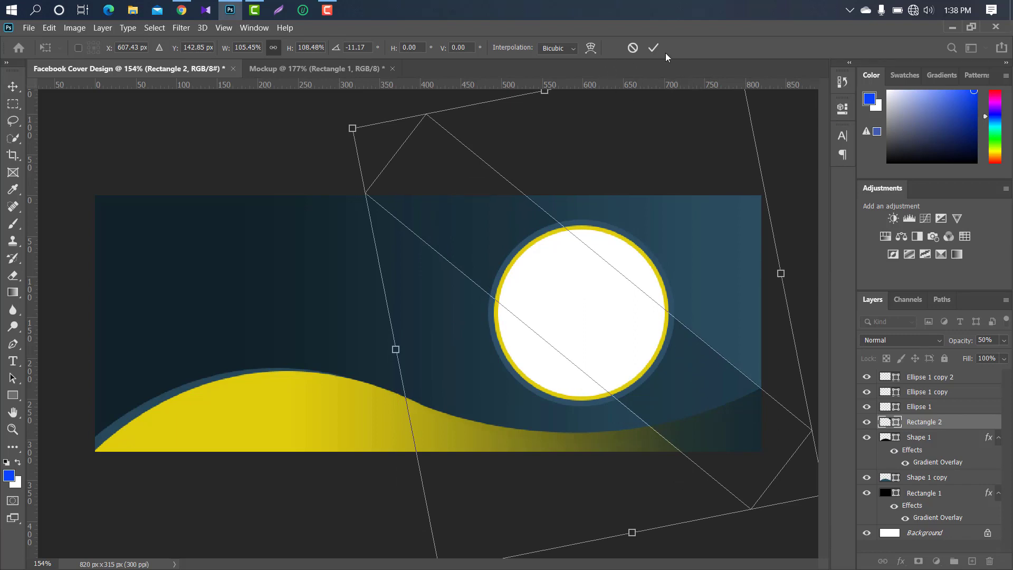
pyautogui.click(653, 48)
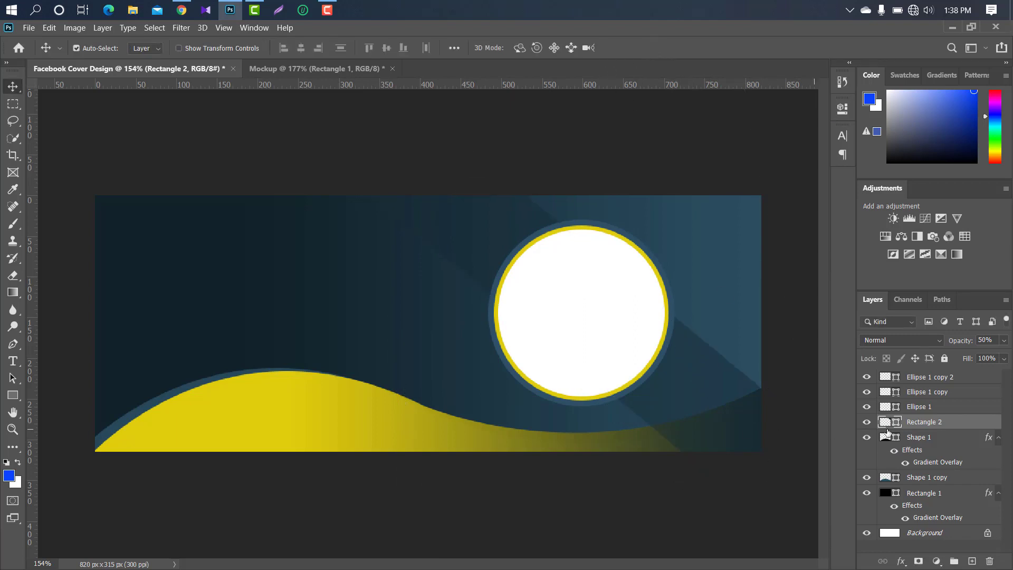
# Step: Duplicate the band, flip the copy horizontally, and position it crossing the original
pyautogui.moveTo(970, 424); pyautogui.dragTo(972, 560)
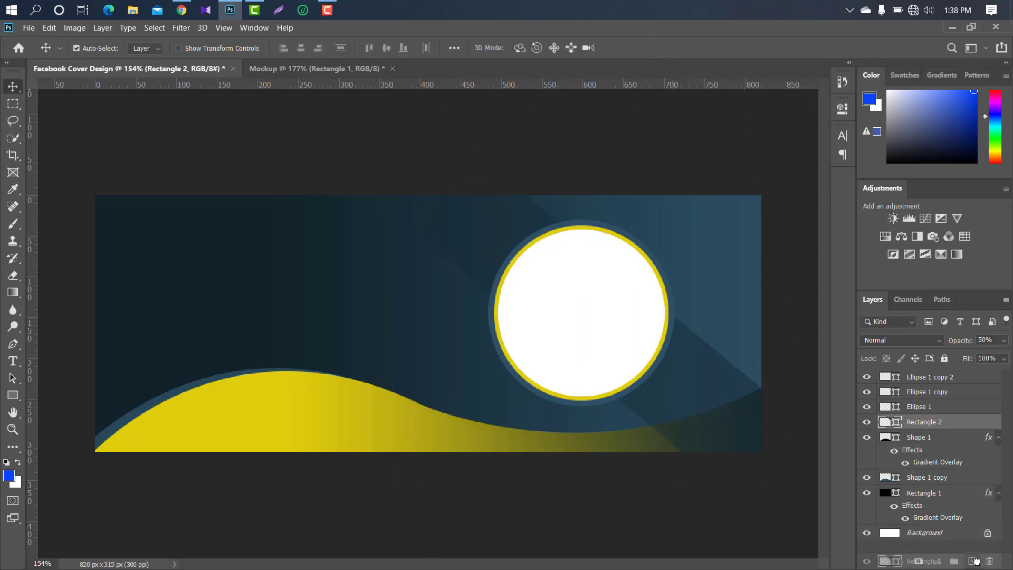
pyautogui.hotkey('ctrl', 't')
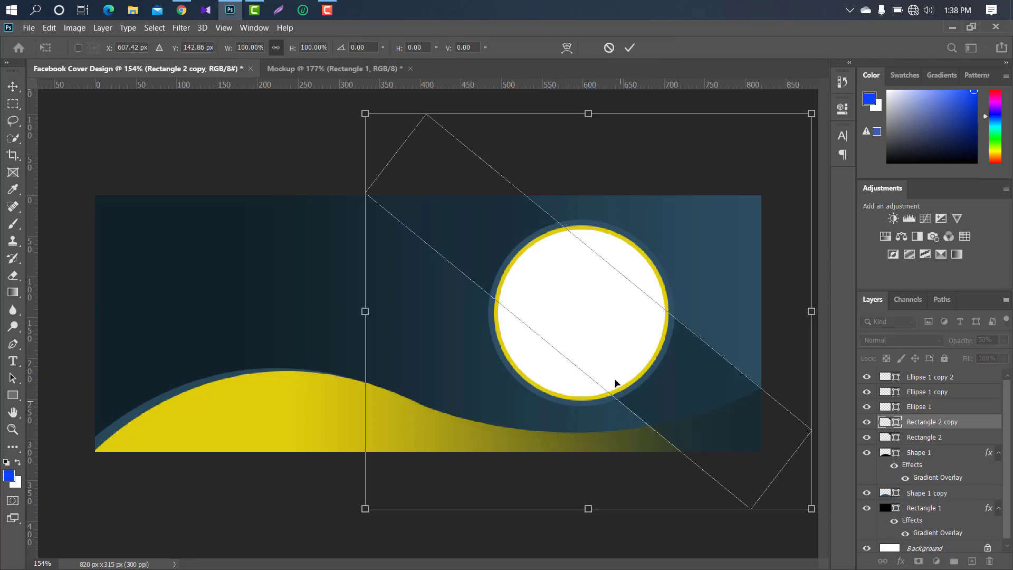
pyautogui.rightClick(605, 304)
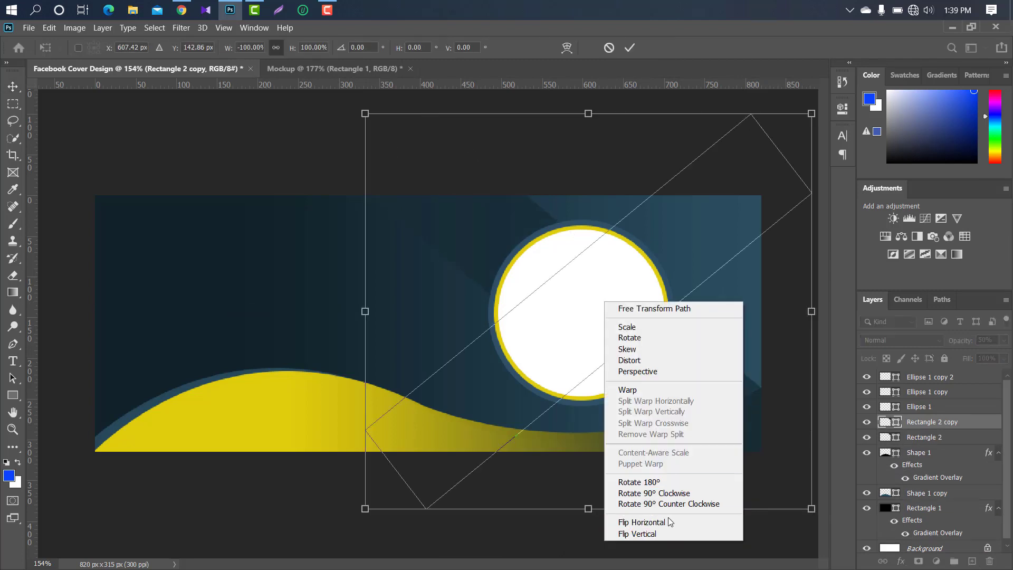
pyautogui.click(641, 522)
pyautogui.moveTo(696, 229)
pyautogui.mouseDown()
pyautogui.moveTo(688, 242)
pyautogui.moveTo(745, 175)
pyautogui.mouseUp()
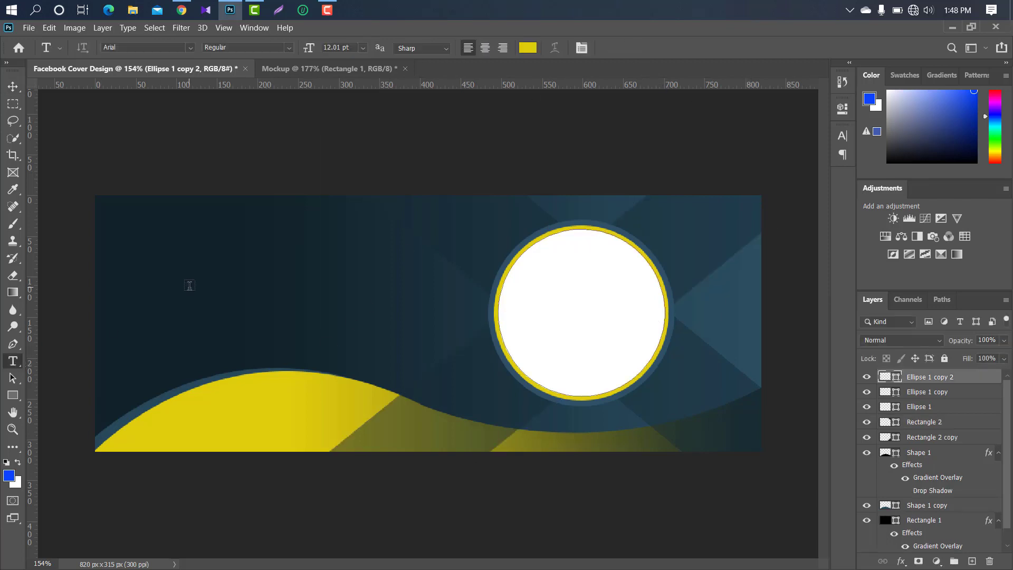
# Step: Add a yellow 'Fashion Sale' text line on the left of the cover
pyautogui.click(190, 285)
pyautogui.write('Fashi')
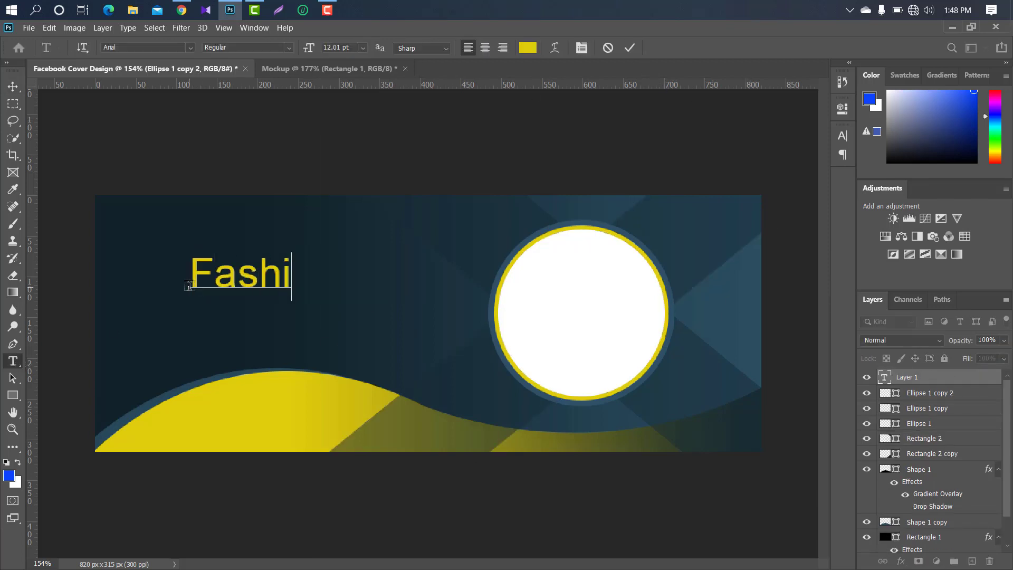
pyautogui.write('on Sale')
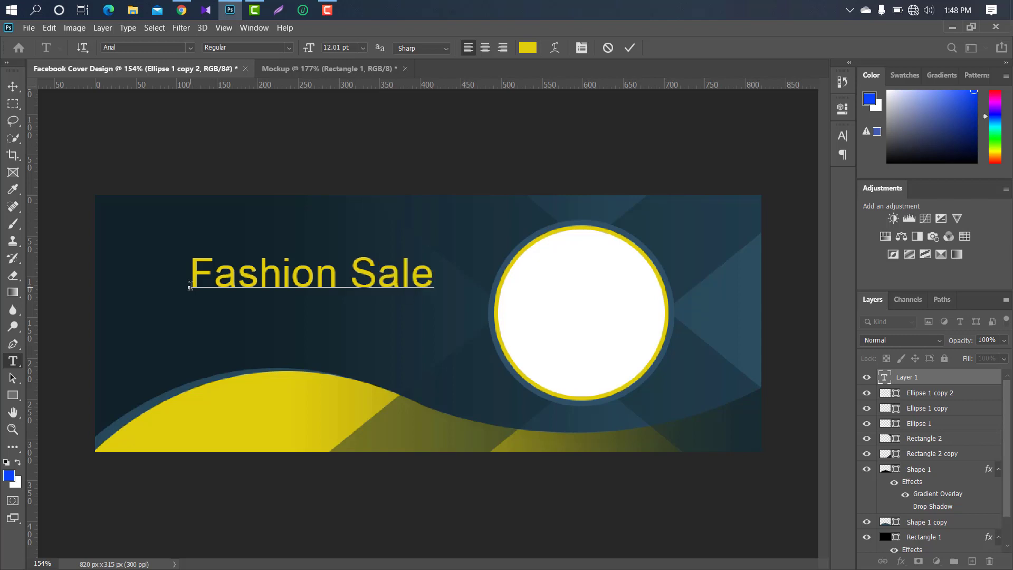
pyautogui.click(630, 48)
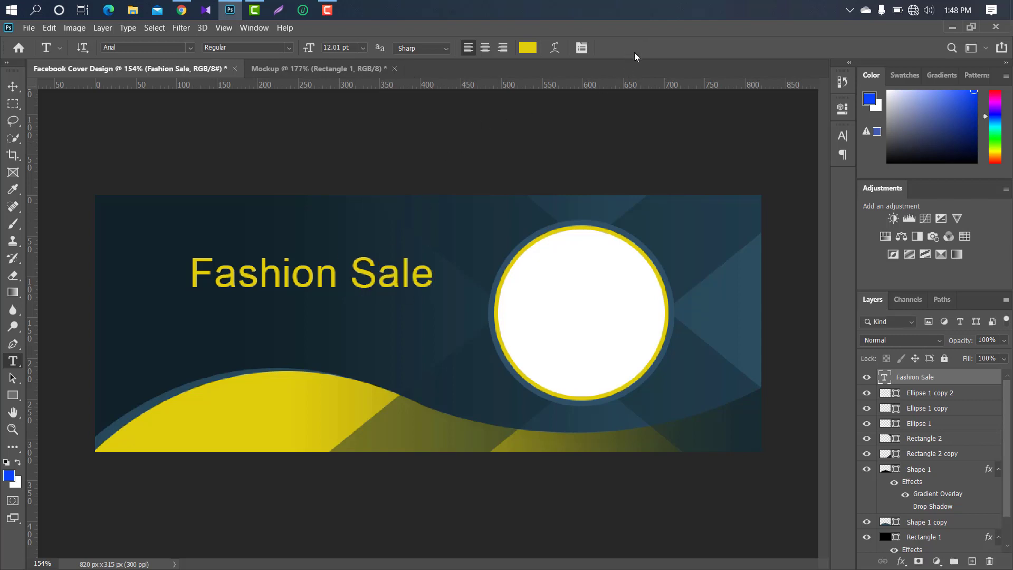
pyautogui.click(843, 137)
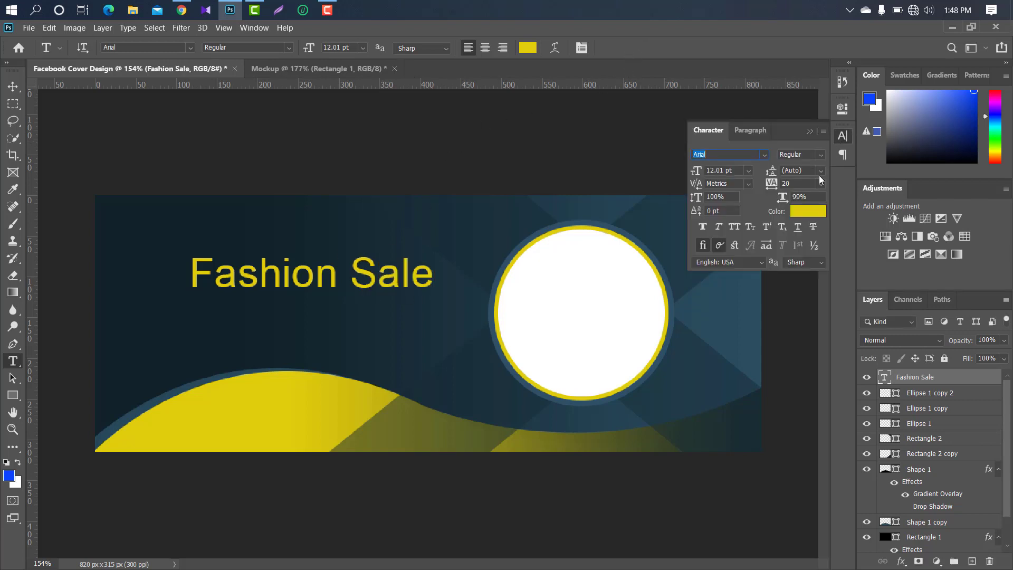
pyautogui.click(806, 211)
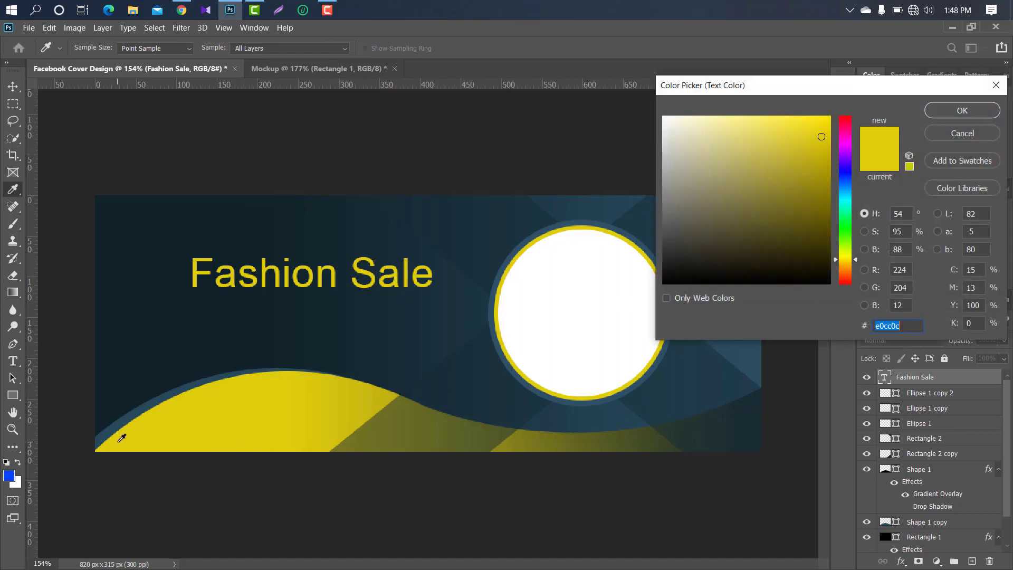
pyautogui.click(948, 108)
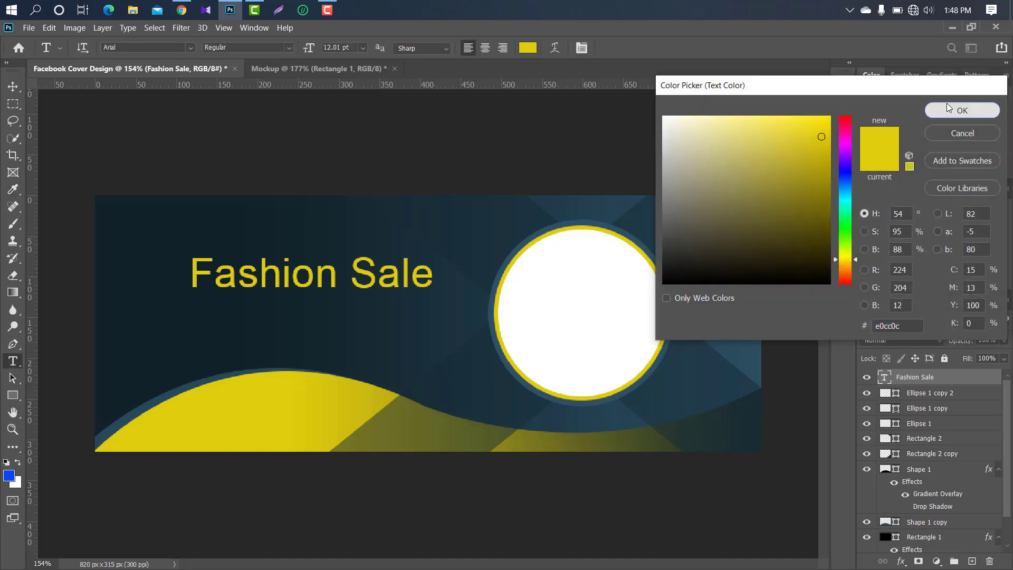
# Step: Keep the heading in Arial and make it Italic with Faux Bold
pyautogui.click(764, 155)
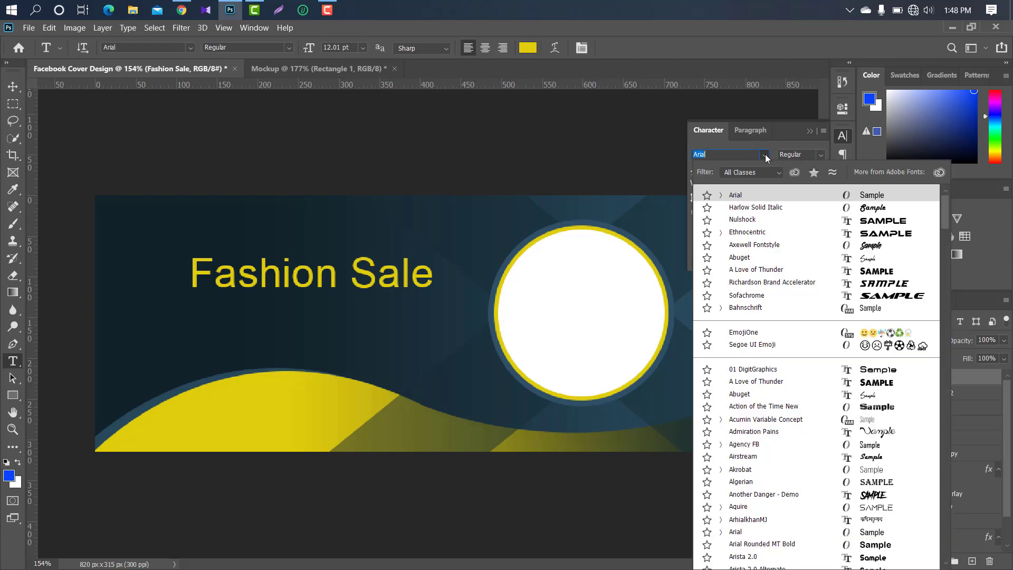
pyautogui.click(757, 198)
pyautogui.click(821, 154)
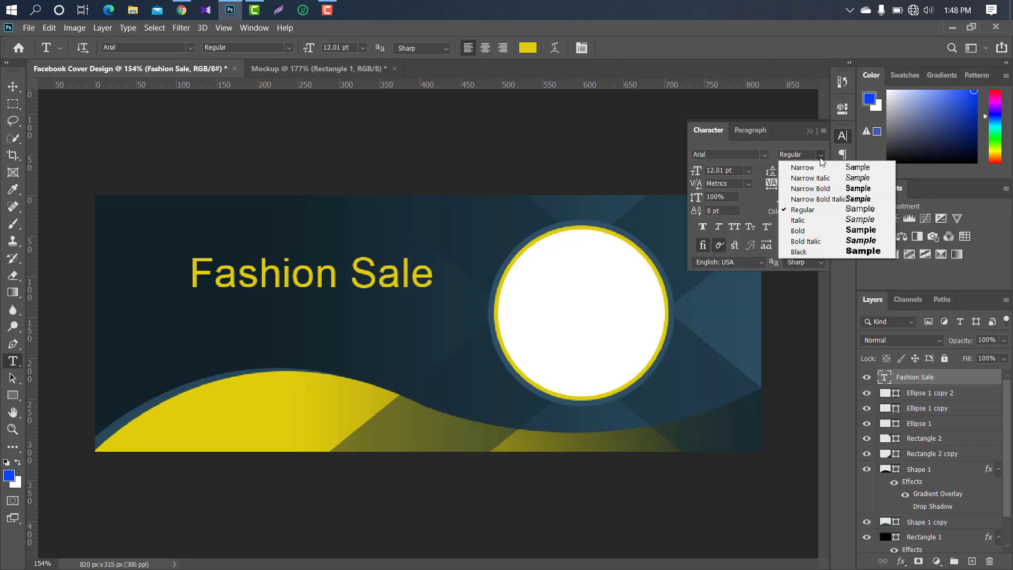
pyautogui.click(794, 221)
pyautogui.click(703, 227)
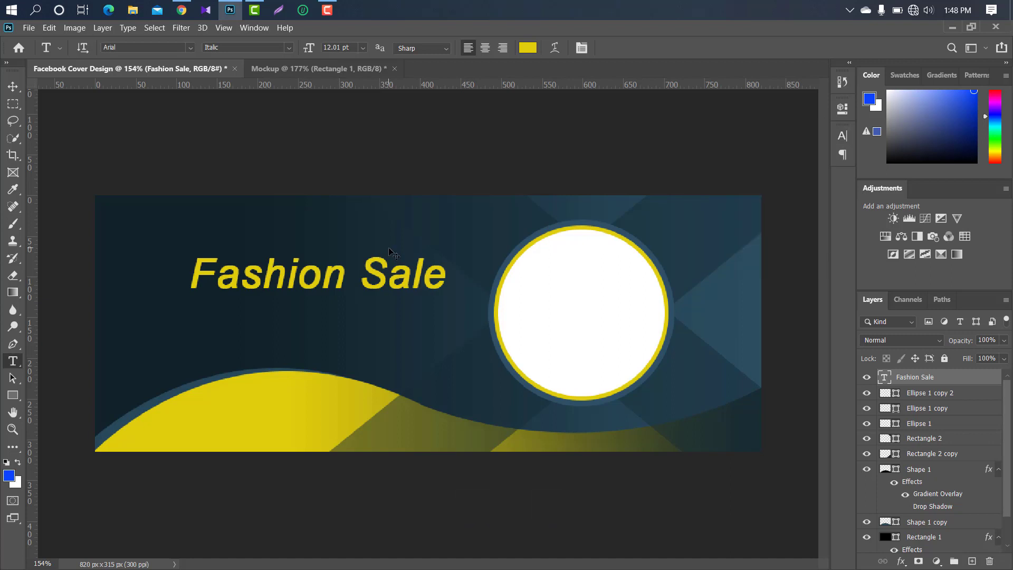
pyautogui.click(809, 131)
# Step: Enlarge the Fashion Sale heading slightly and move it up and left
pyautogui.hotkey('ctrl', 't')
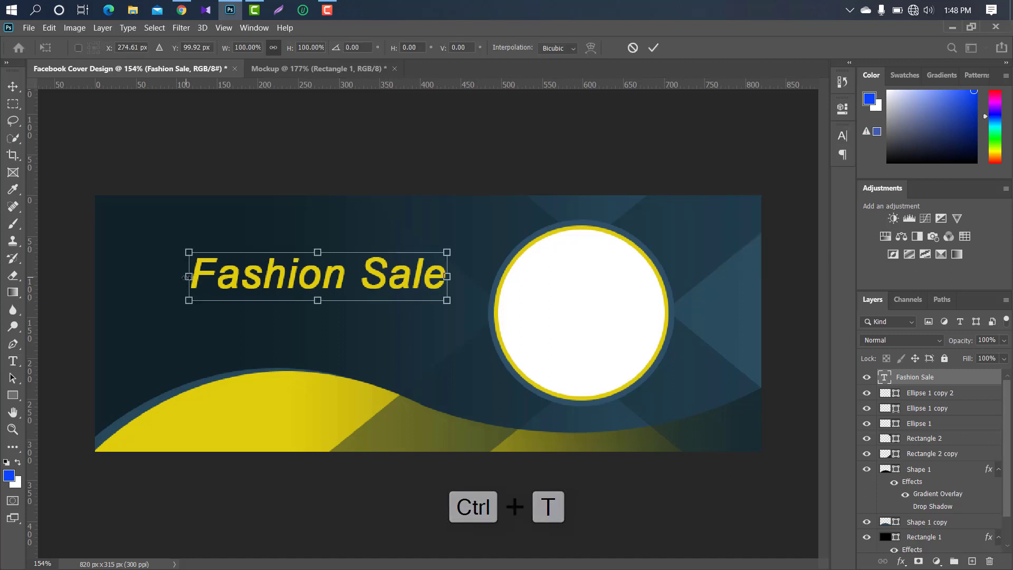
pyautogui.moveTo(188, 276); pyautogui.dragTo(165, 276)
pyautogui.moveTo(305, 274)
pyautogui.mouseDown()
pyautogui.moveTo(288, 254)
pyautogui.moveTo(280, 262)
pyautogui.mouseUp()
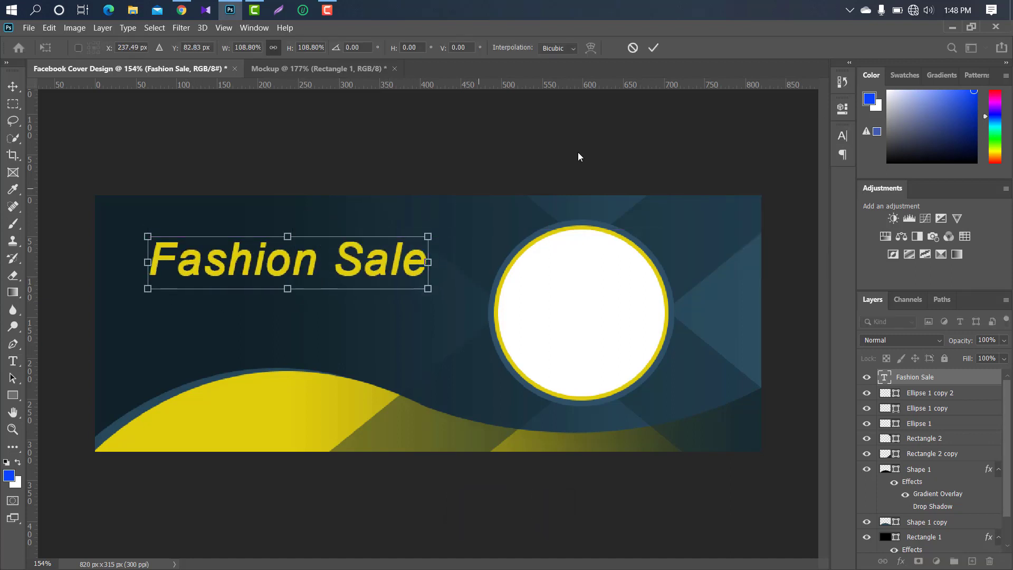
pyautogui.click(653, 47)
# Step: Type the lowercase word 'special' above the Fashion Sale heading
pyautogui.press('t')
pyautogui.click(216, 232)
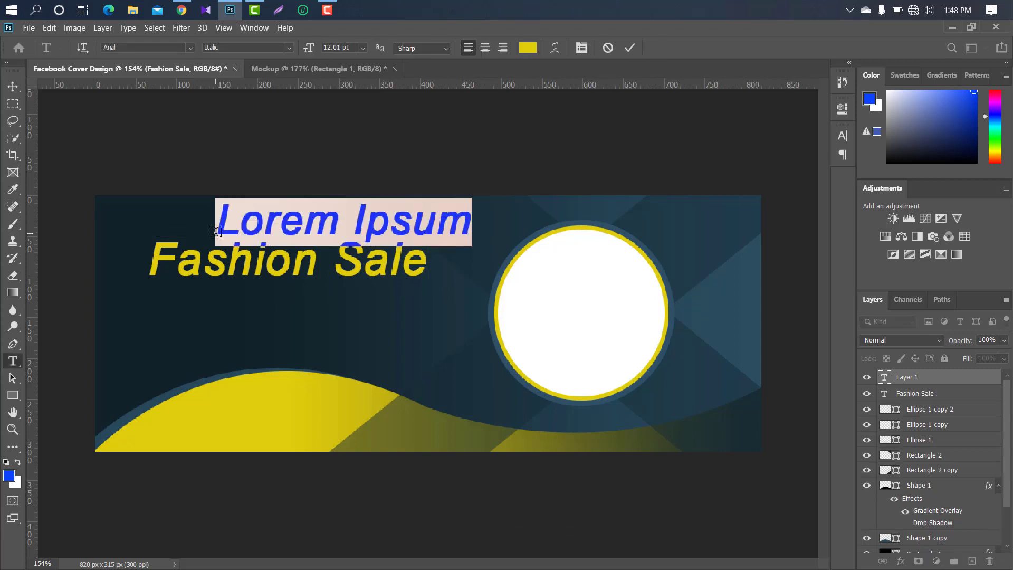
pyautogui.write('Spe')
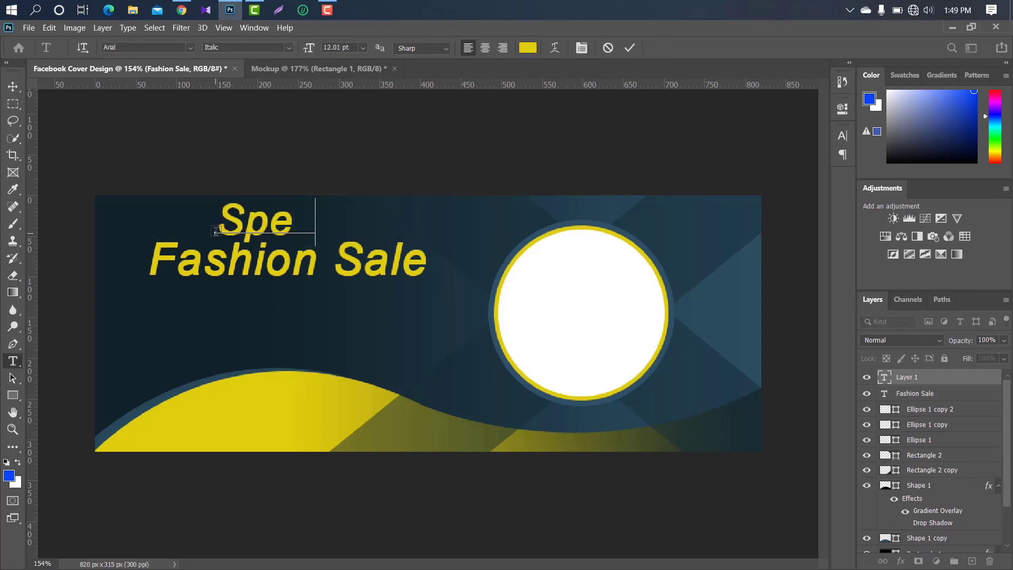
pyautogui.write('cial')
pyautogui.press('Home')
pyautogui.press('Delete')
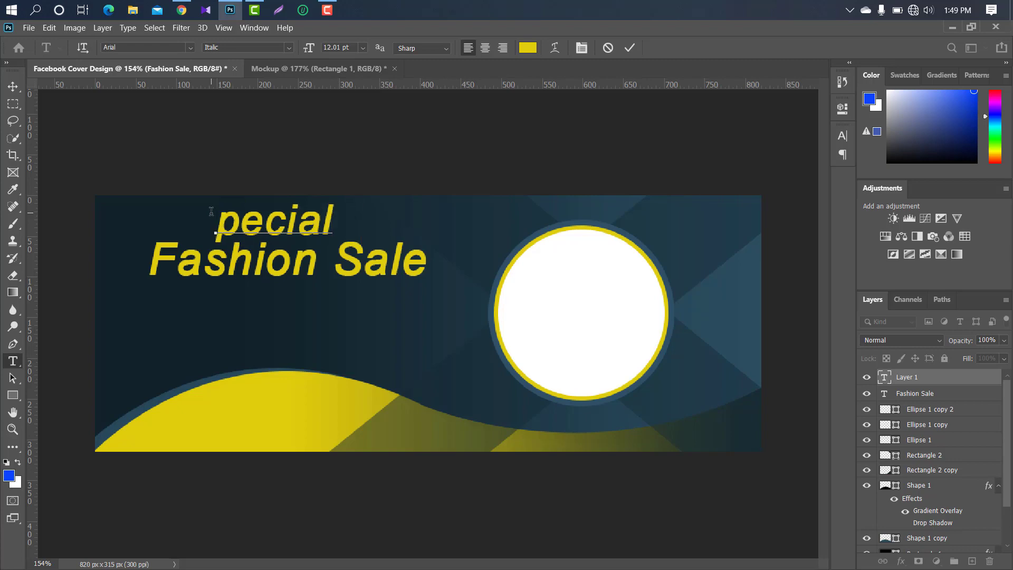
pyautogui.write('s')
pyautogui.click(630, 47)
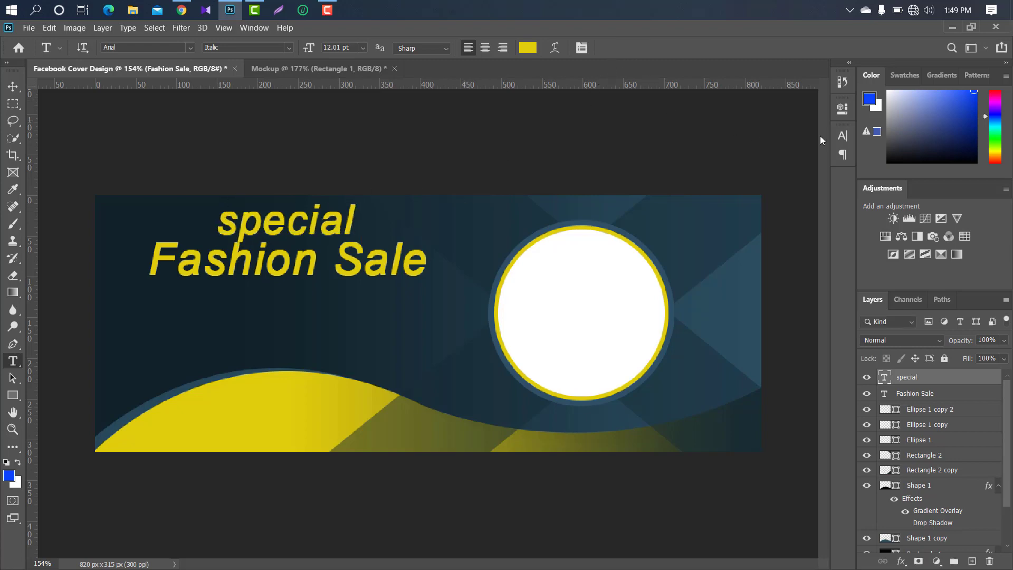
# Step: Set 'special' in Coneria Script Demo and shrink it to about 39%
pyautogui.click(844, 135)
pyautogui.click(764, 155)
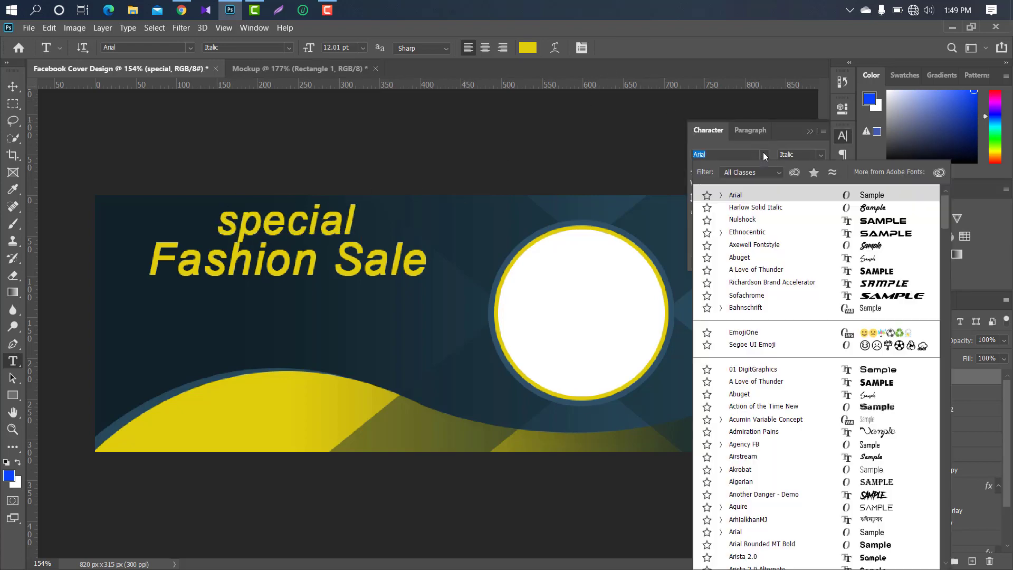
pyautogui.scroll(-10, 764, 316)
pyautogui.click(780, 465)
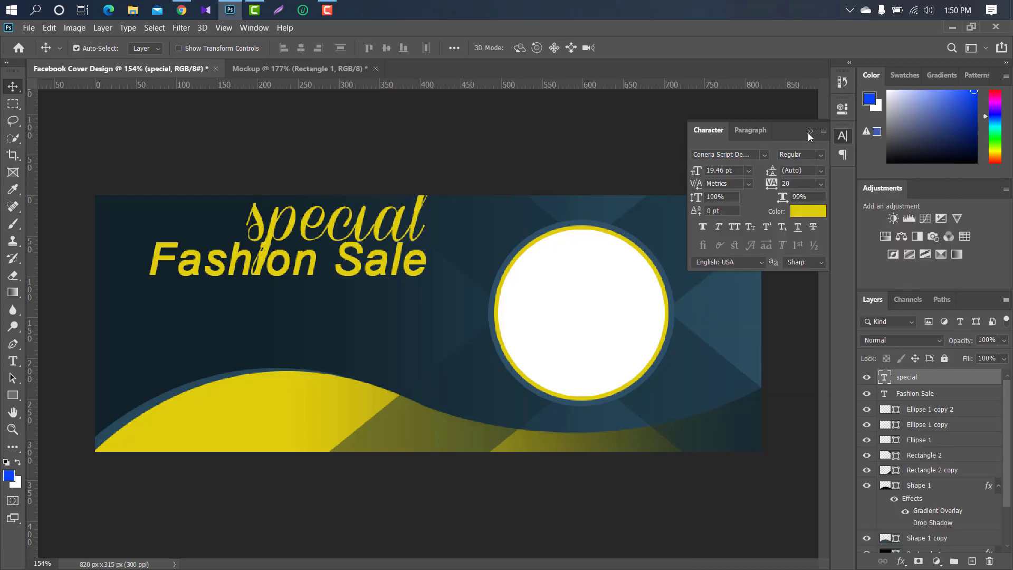
pyautogui.click(810, 131)
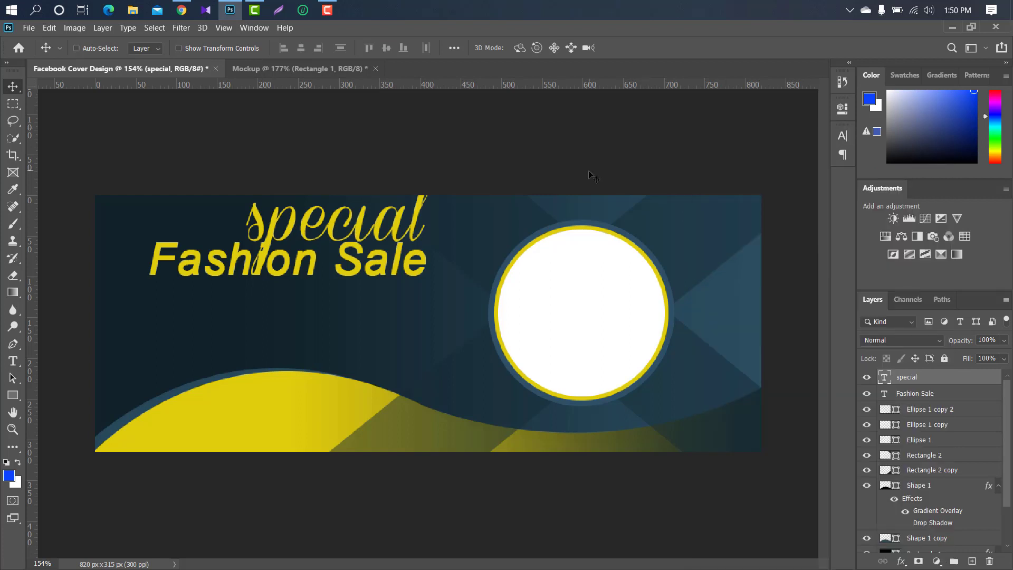
pyautogui.hotkey('ctrl', 't')
pyautogui.moveTo(442, 176)
pyautogui.mouseDown()
pyautogui.moveTo(395, 220)
pyautogui.moveTo(322, 209)
pyautogui.mouseUp()
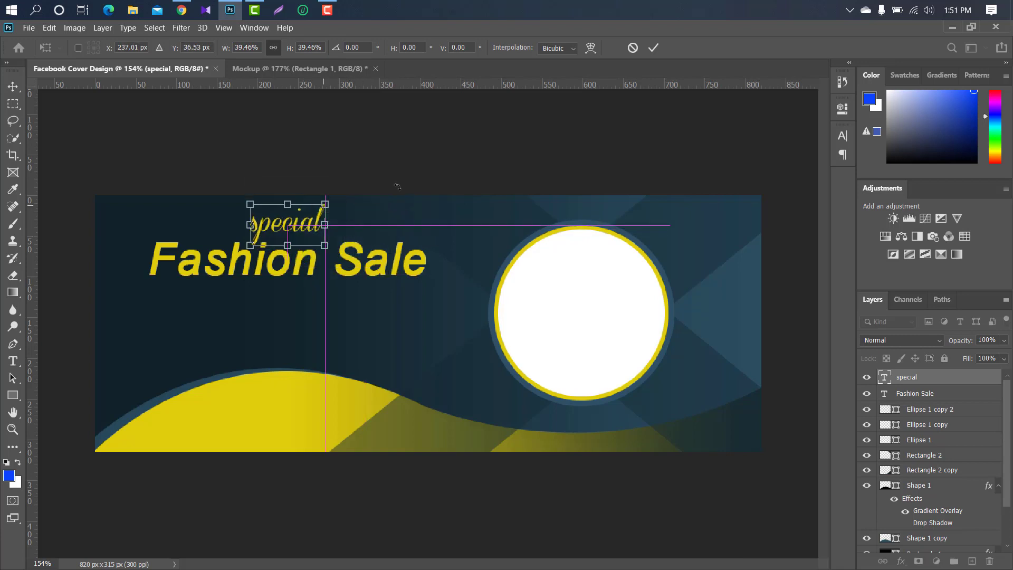
# Step: Commit the resized 'special' and change its colour to white #ffffff
pyautogui.click(653, 48)
pyautogui.click(840, 137)
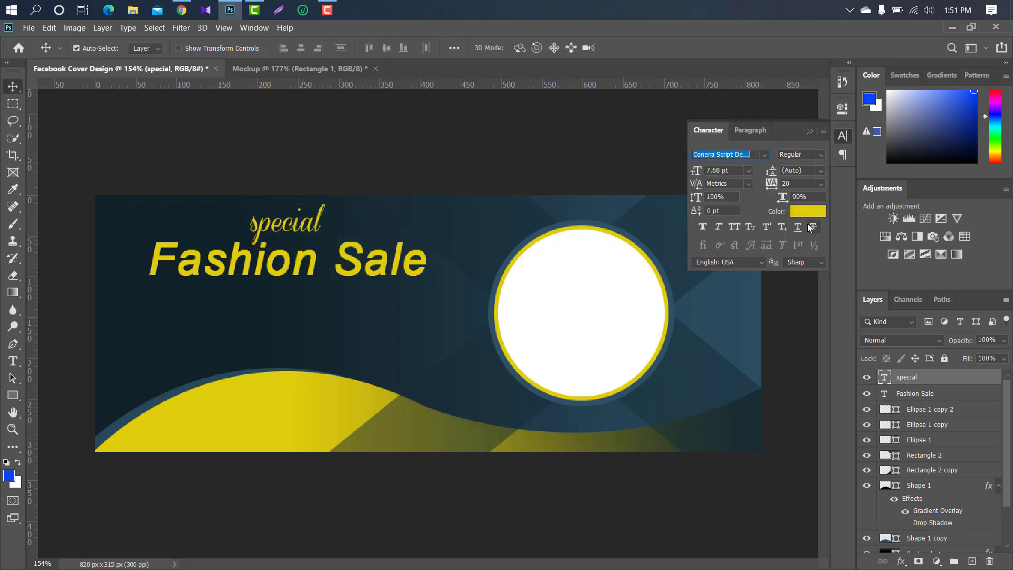
pyautogui.click(807, 209)
pyautogui.click(663, 117)
pyautogui.click(947, 115)
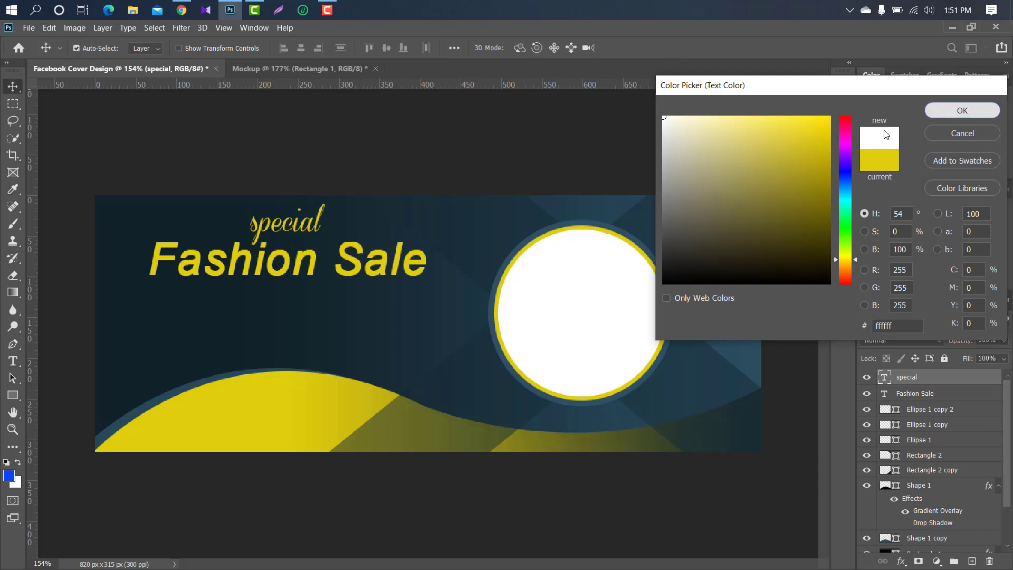
pyautogui.click(812, 130)
# Step: Add a paragraph of placeholder text below Fashion Sale and enlarge it slightly
pyautogui.moveTo(150, 290); pyautogui.dragTo(447, 303)
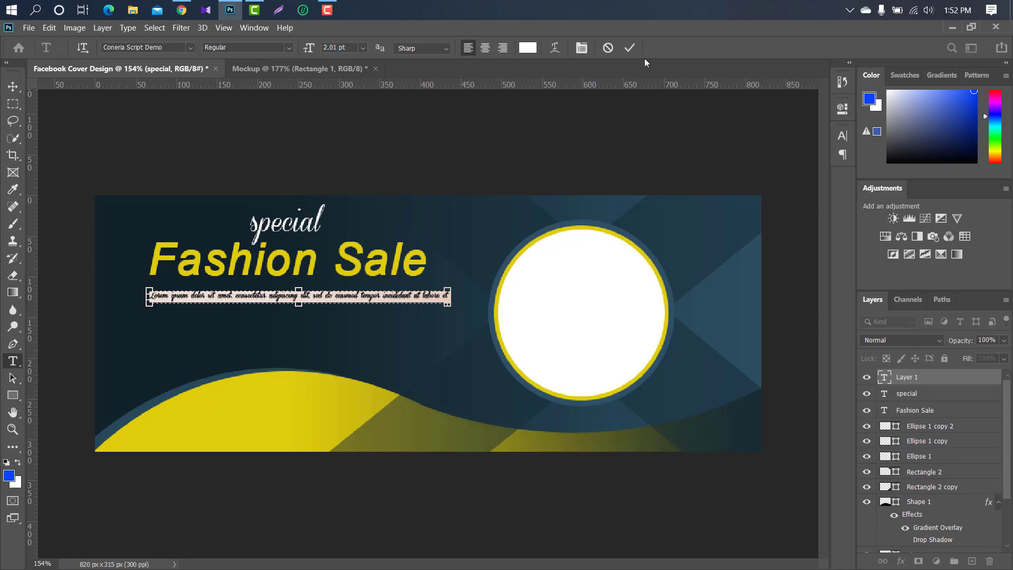
pyautogui.click(629, 48)
pyautogui.hotkey('ctrl', 't')
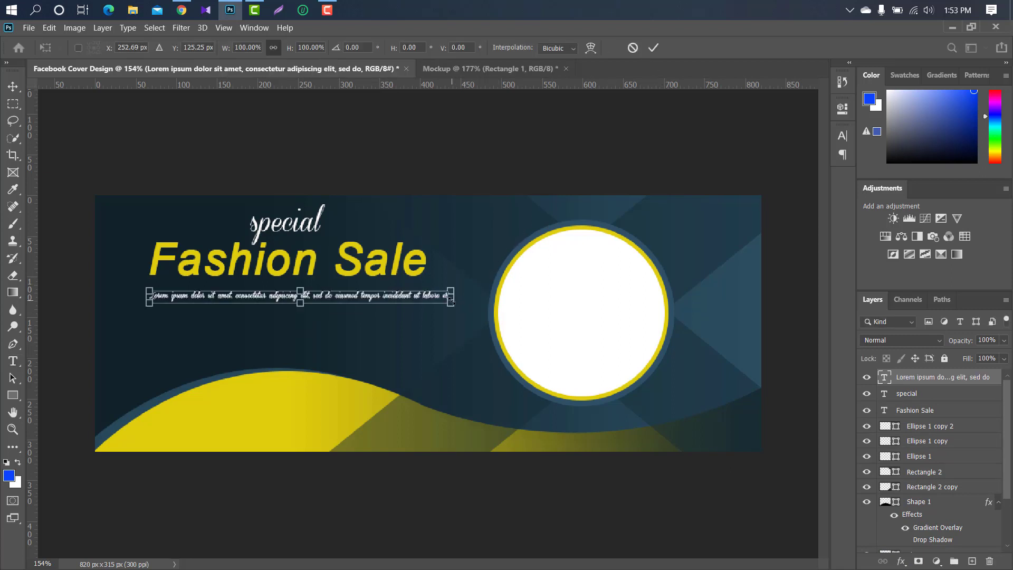
pyautogui.moveTo(451, 290); pyautogui.dragTo(467, 285)
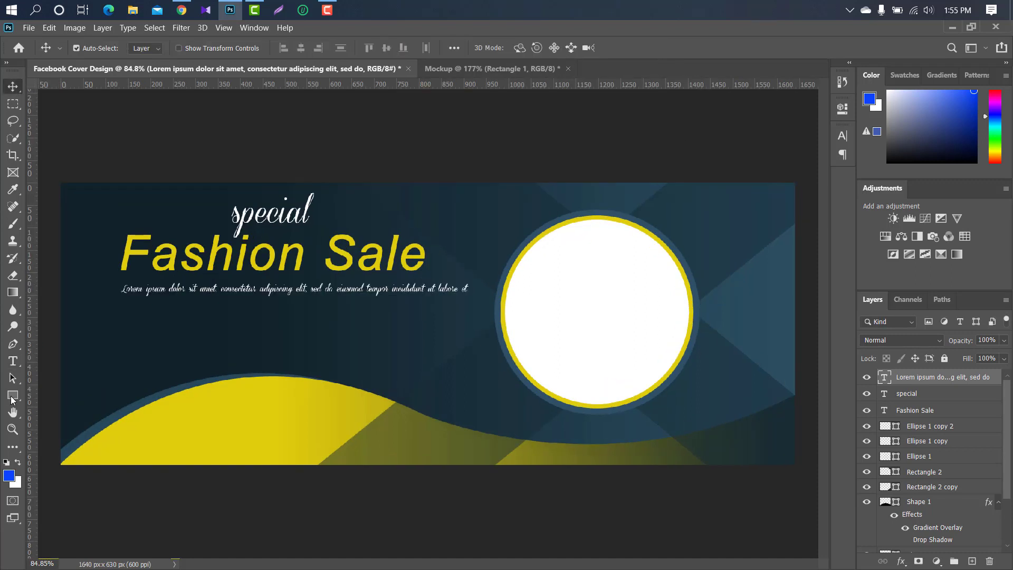
# Step: Draw a 51 px yellow circle below the placeholder text and duplicate it into a row
pyautogui.rightClick(13, 399)
pyautogui.click(53, 410)
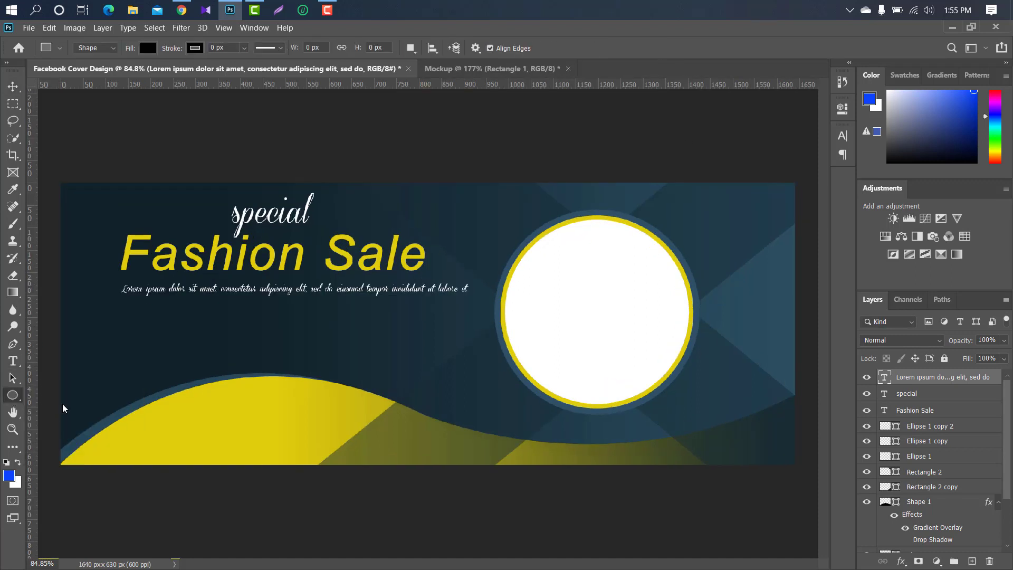
pyautogui.moveTo(147, 319); pyautogui.dragTo(169, 341)
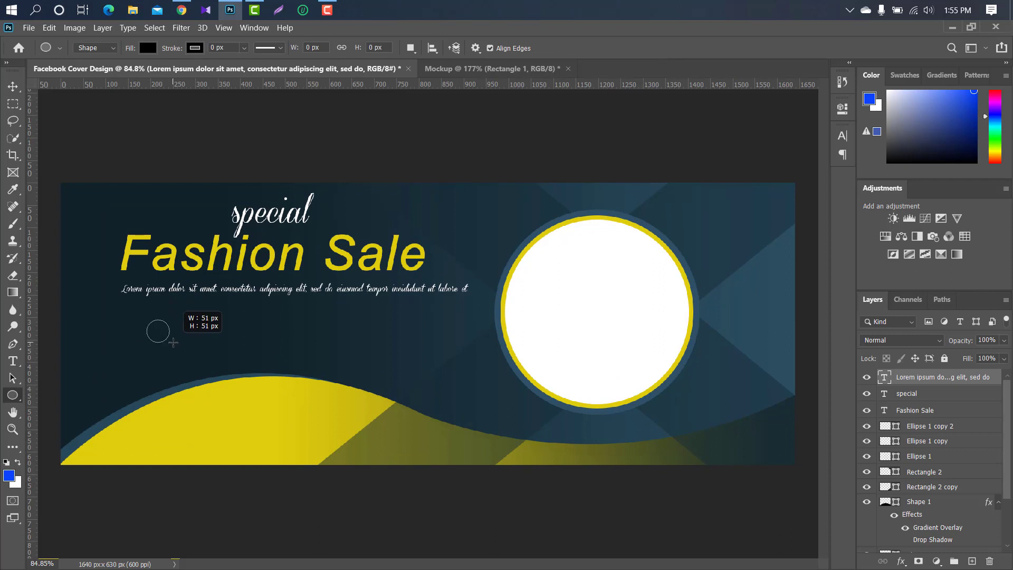
pyautogui.click(658, 209)
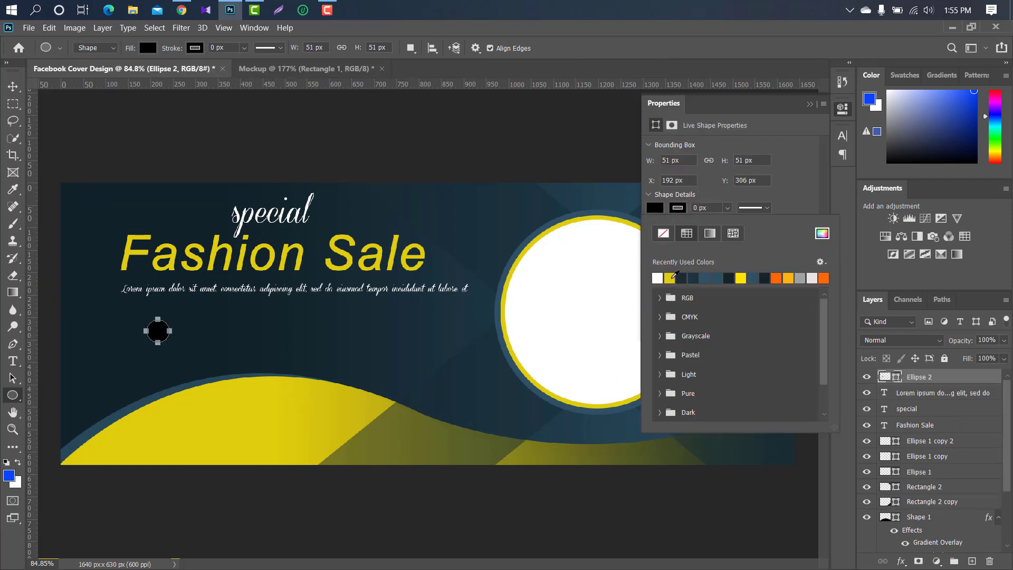
pyautogui.click(670, 278)
pyautogui.click(810, 104)
pyautogui.press('v')
pyautogui.moveTo(164, 332)
pyautogui.mouseDown()
pyautogui.moveTo(164, 321)
pyautogui.moveTo(364, 320)
pyautogui.mouseUp()
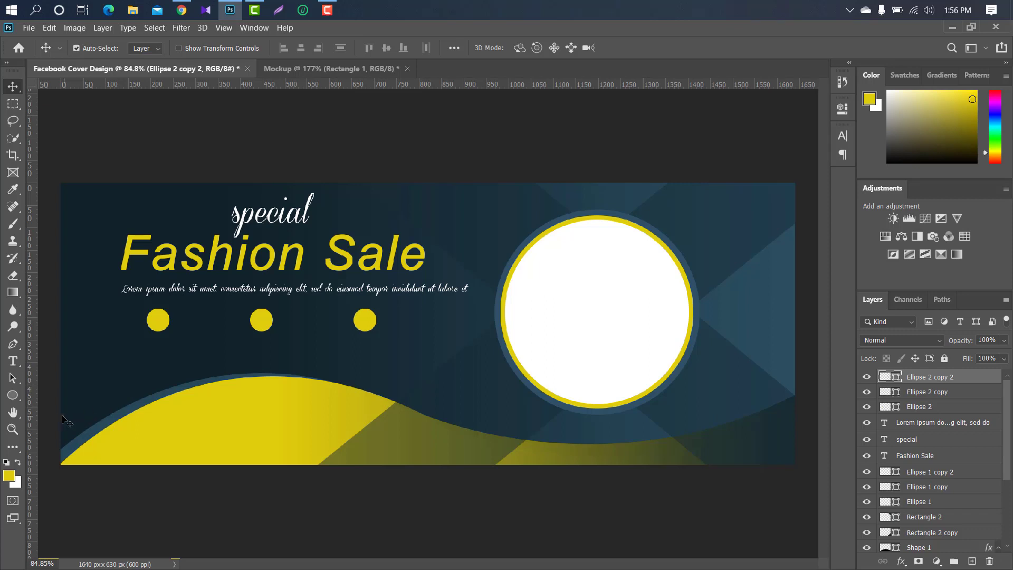
# Step: Create a small text block at 2 pt under the first yellow circle
pyautogui.click(14, 361)
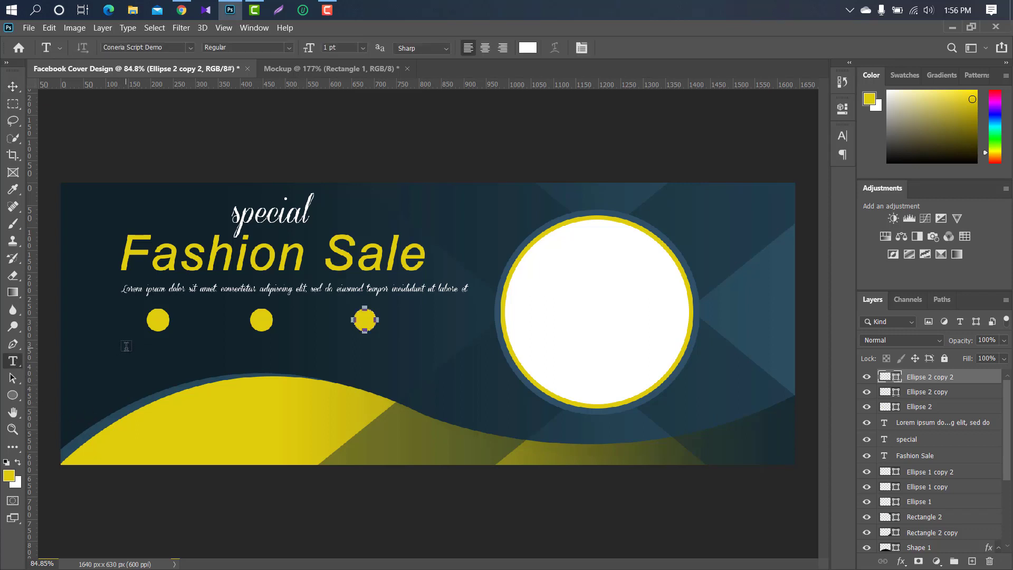
pyautogui.moveTo(116, 346); pyautogui.dragTo(189, 368)
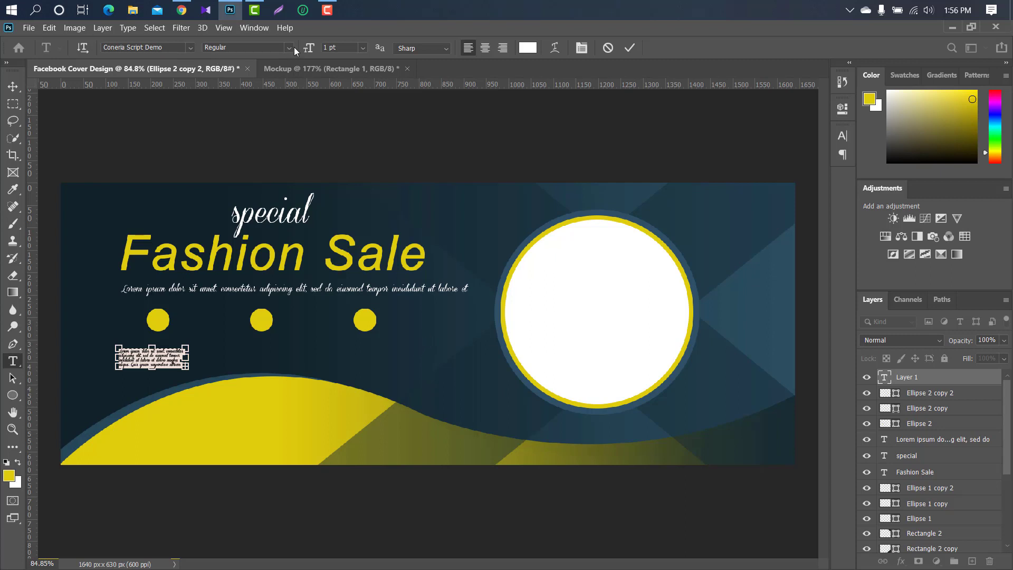
pyautogui.moveTo(306, 48); pyautogui.dragTo(306, 47)
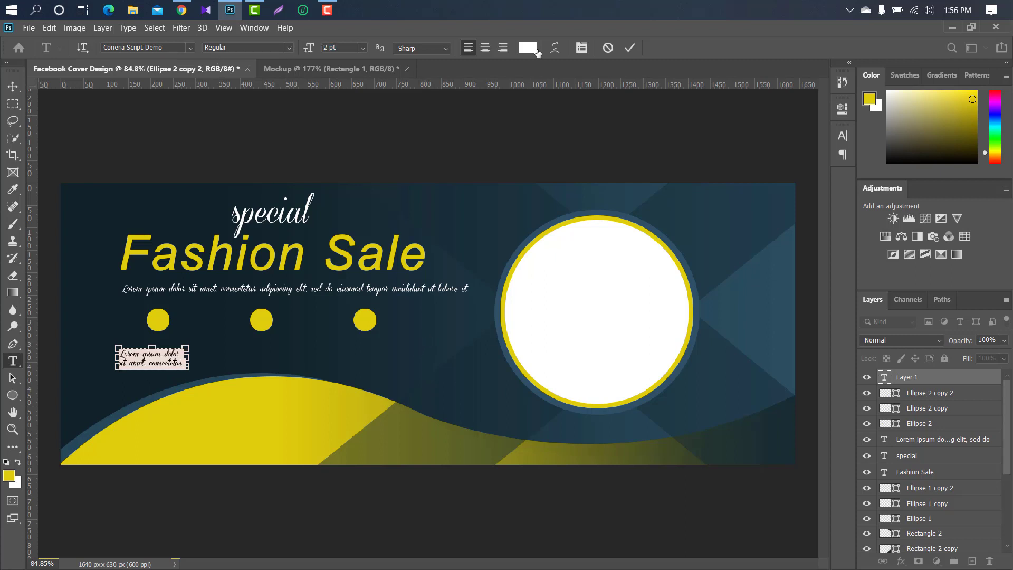
pyautogui.click(629, 48)
pyautogui.click(12, 87)
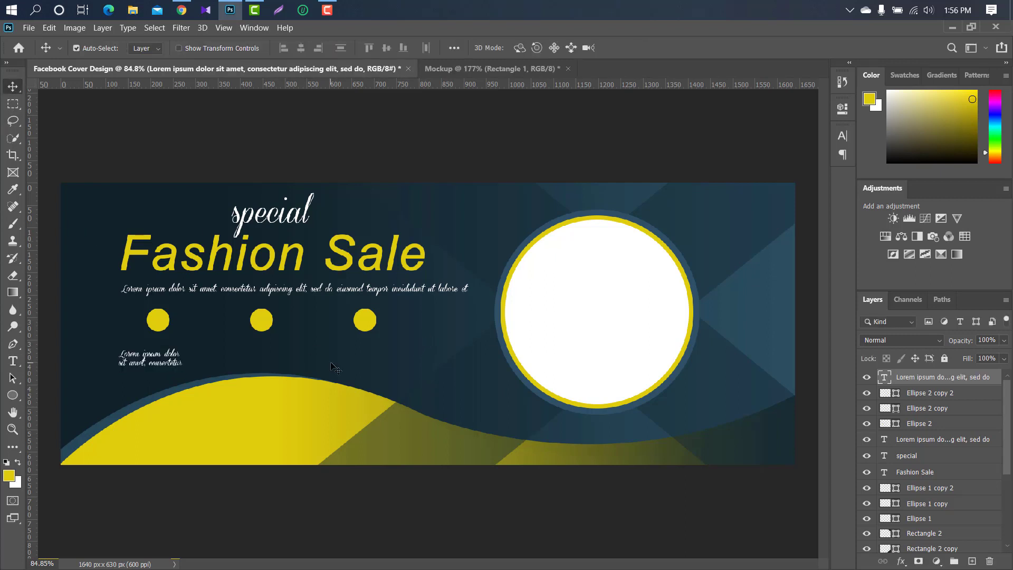
# Step: Set the small text in Abuget and scale it to about 117%
pyautogui.click(842, 136)
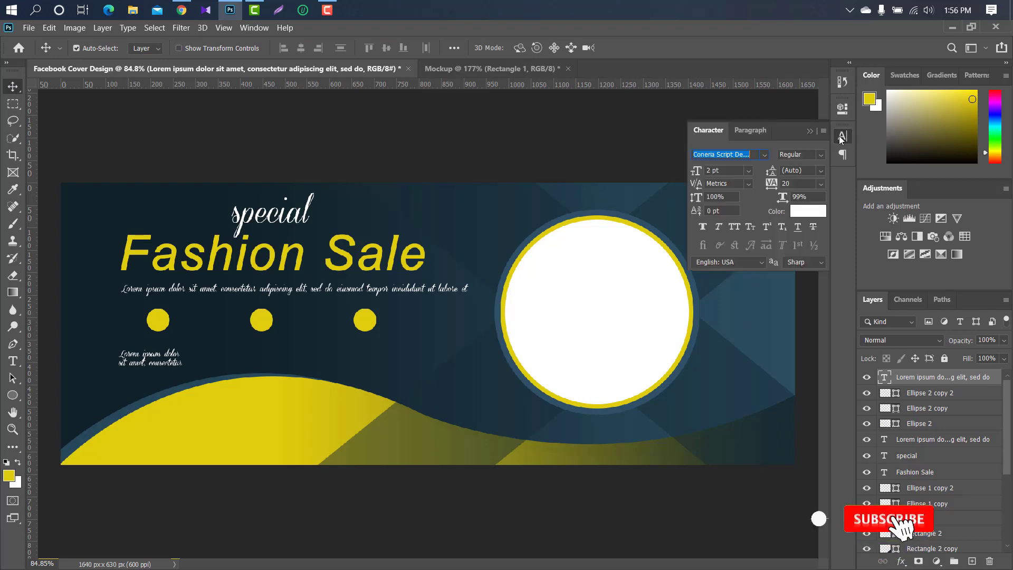
pyautogui.click(765, 154)
pyautogui.click(743, 208)
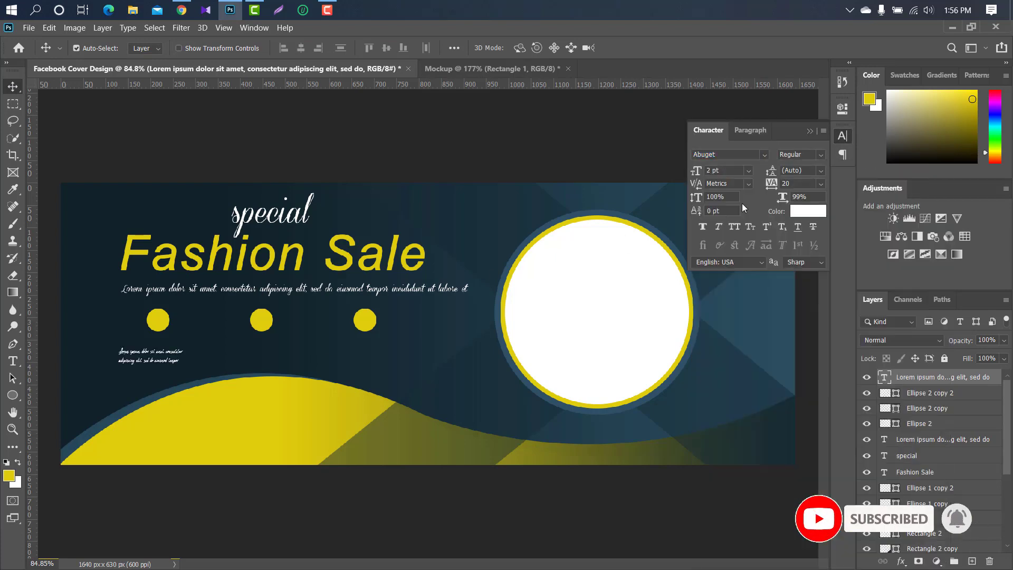
pyautogui.click(810, 131)
pyautogui.hotkey('ctrl', 't')
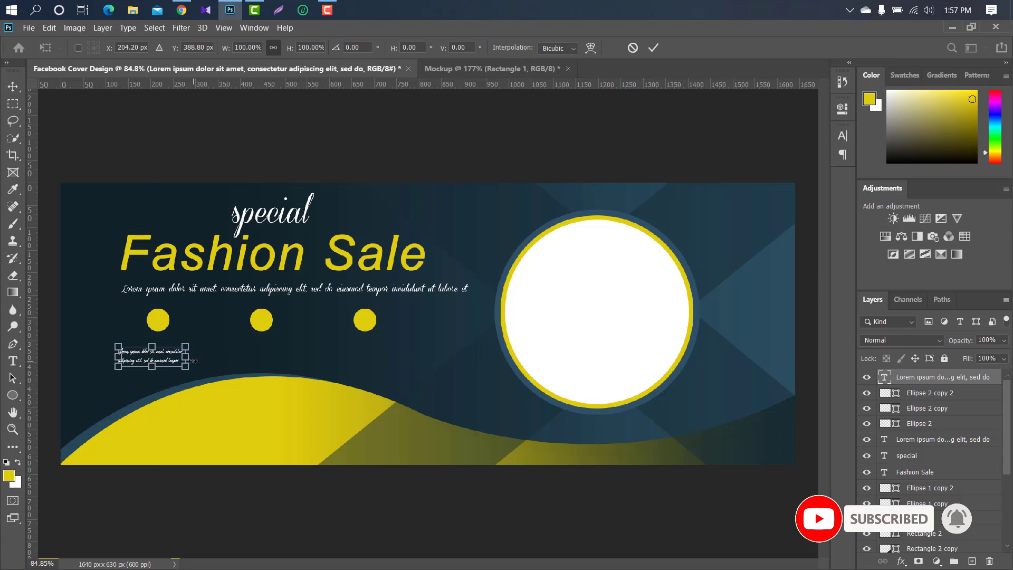
pyautogui.moveTo(191, 359); pyautogui.dragTo(202, 354)
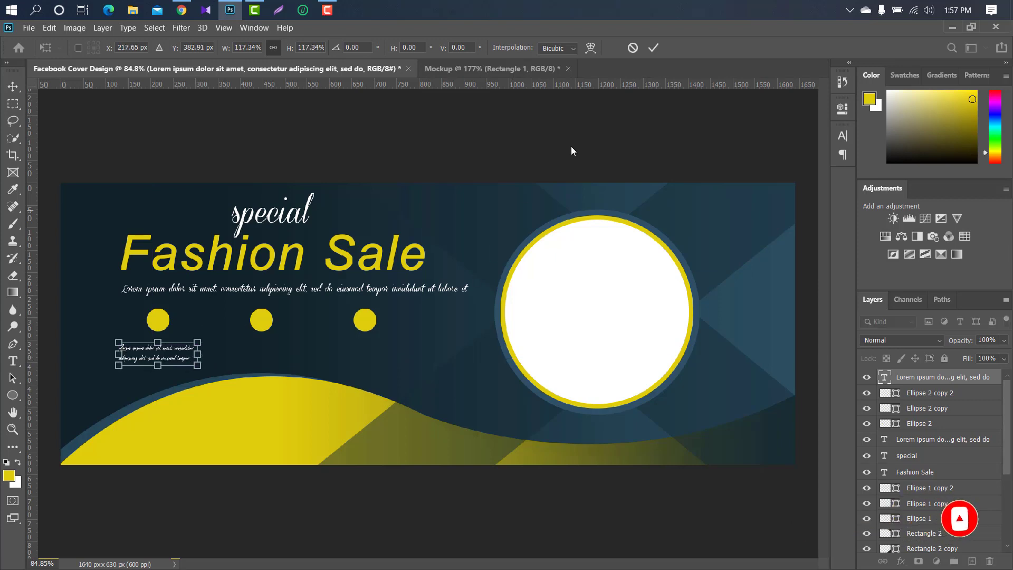
pyautogui.click(654, 49)
# Step: Place copies of the caption under the second and third circles
pyautogui.scroll(3, 195, 361)
pyautogui.scroll(2, 196, 361)
pyautogui.press('alt')
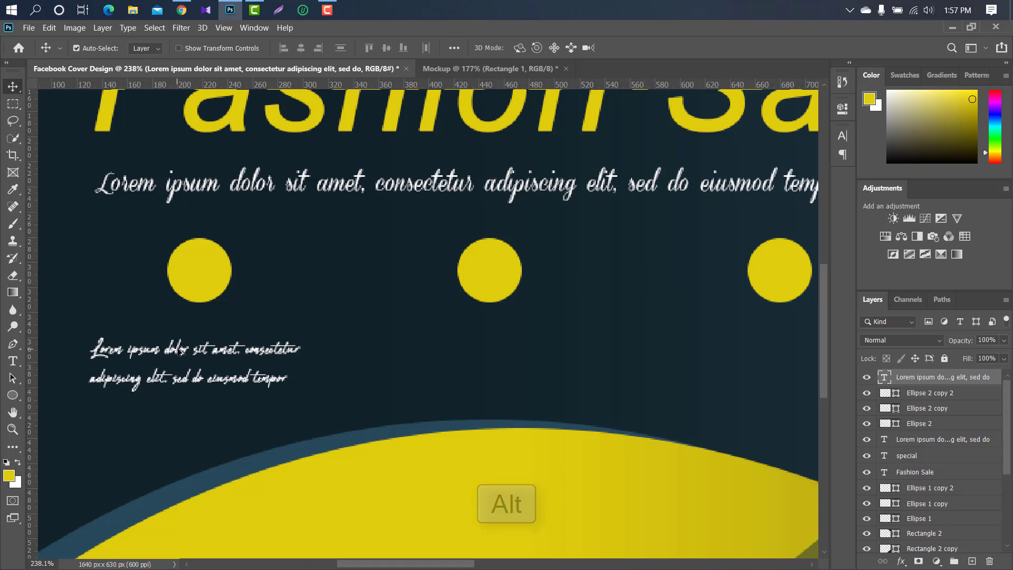
pyautogui.moveTo(183, 357); pyautogui.dragTo(483, 351)
pyautogui.moveTo(463, 563); pyautogui.dragTo(504, 563)
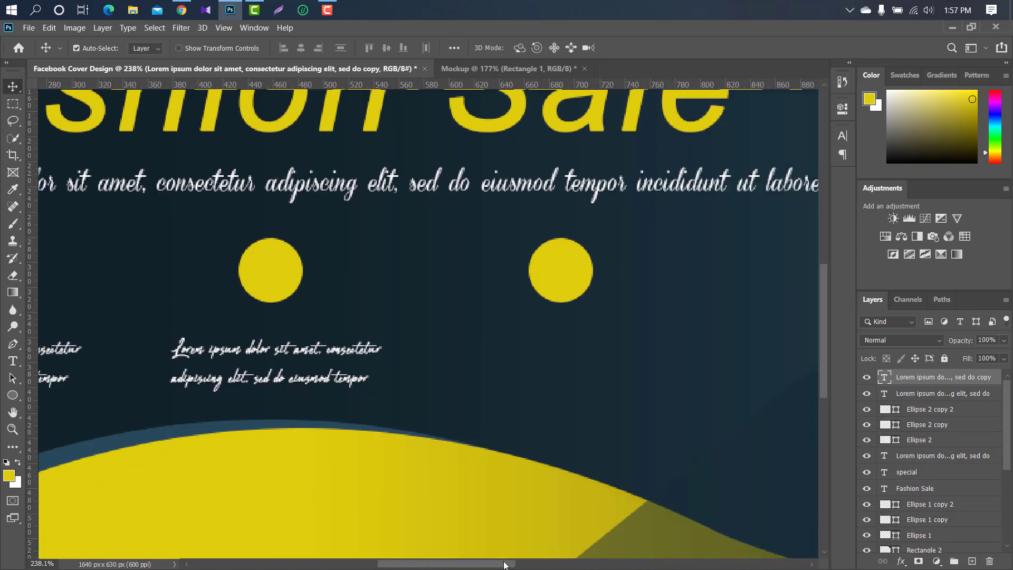
pyautogui.moveTo(327, 357); pyautogui.dragTo(619, 354)
pyautogui.scroll(-2, 147, 260)
pyautogui.scroll(-3, 146, 260)
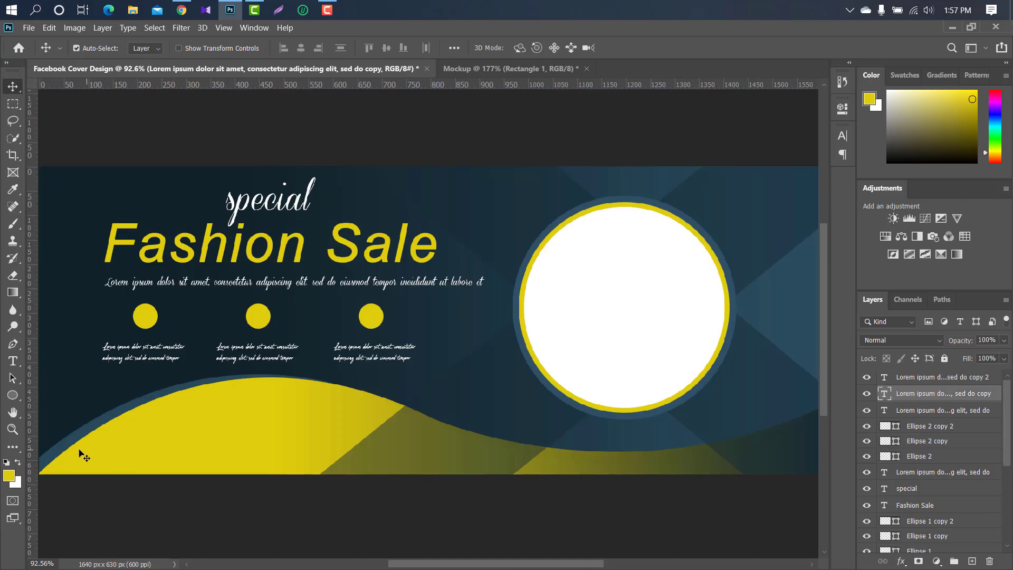
# Step: Draw a thin yellow vertical divider bar and copy it between the first two captions
pyautogui.click(10, 393)
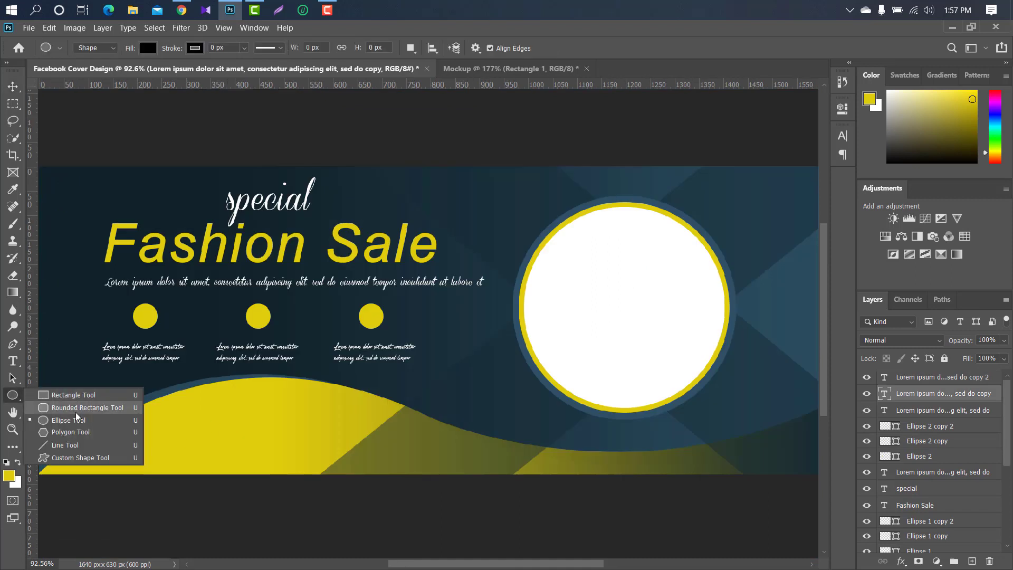
pyautogui.click(74, 394)
pyautogui.moveTo(312, 323); pyautogui.dragTo(317, 358)
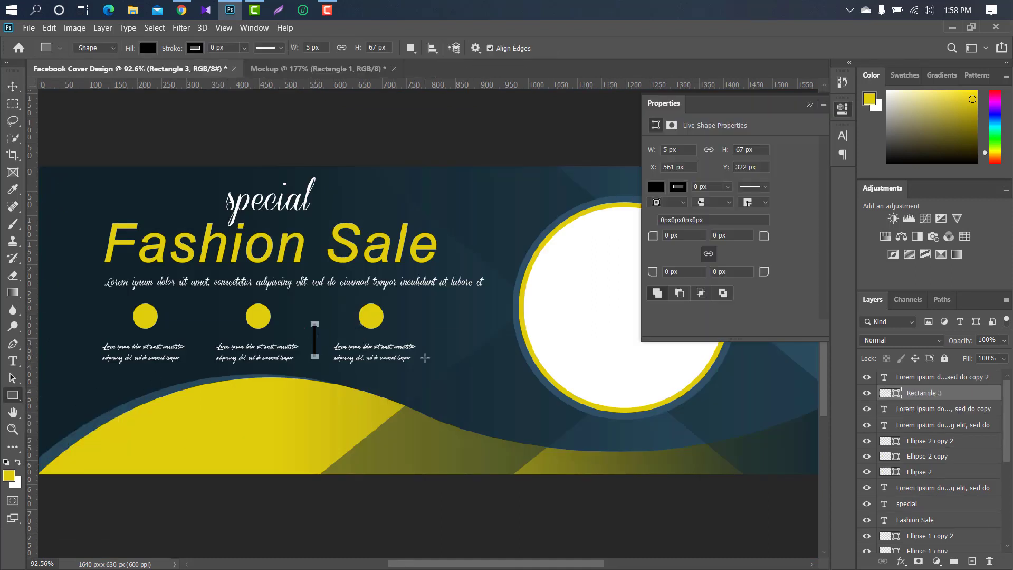
pyautogui.click(656, 187)
pyautogui.click(657, 257)
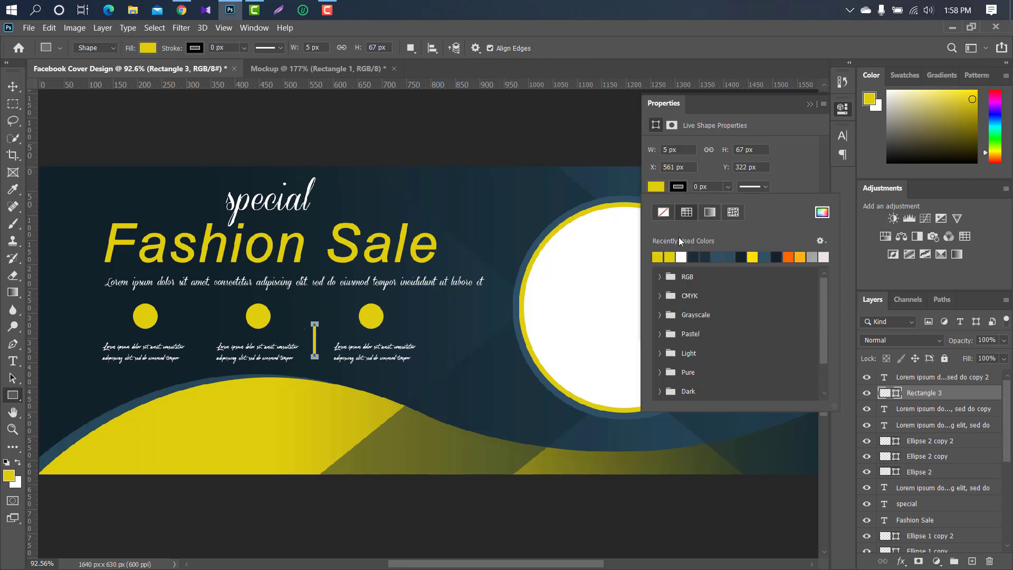
pyautogui.click(809, 104)
pyautogui.press('v')
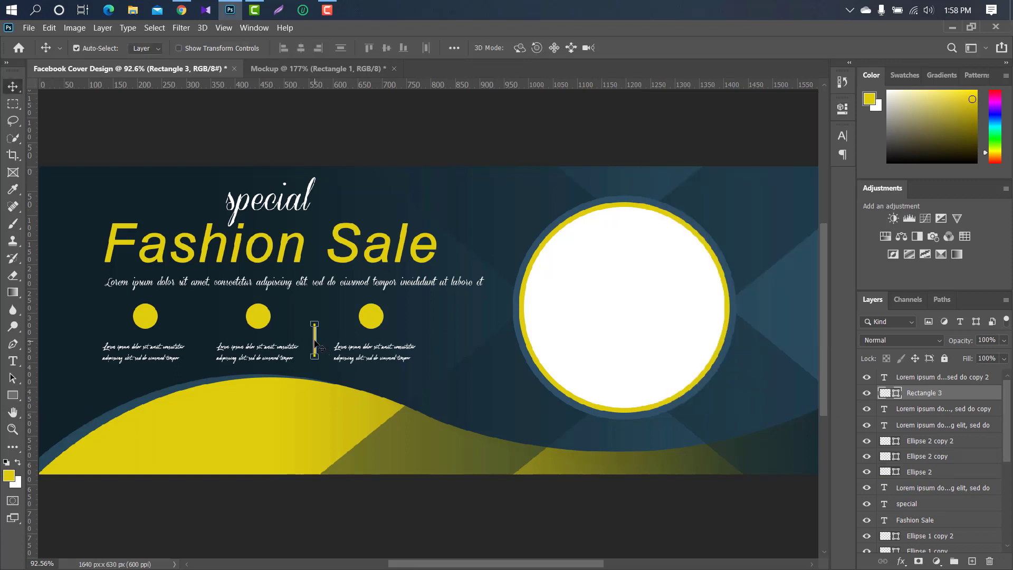
pyautogui.moveTo(315, 345); pyautogui.dragTo(202, 347)
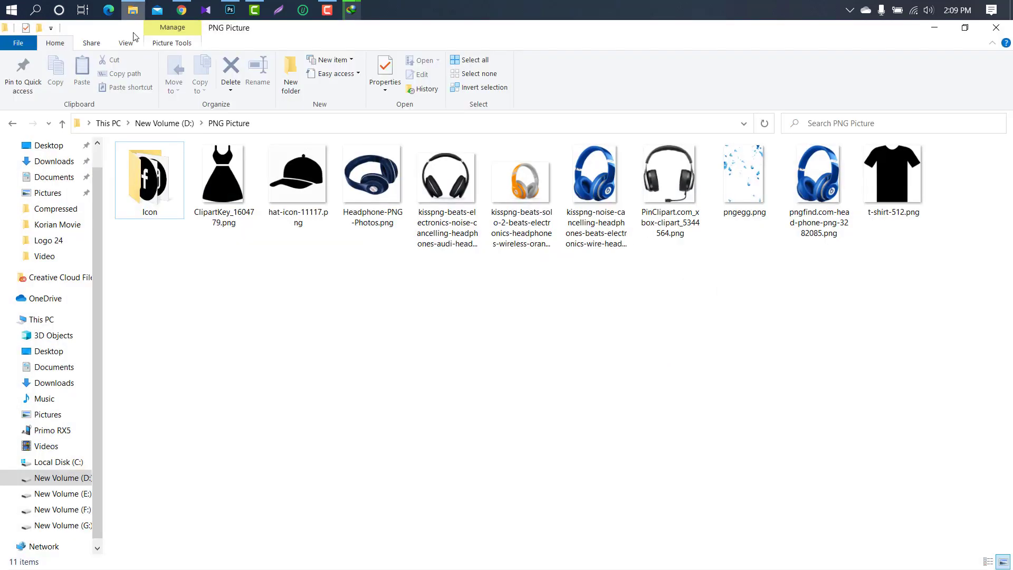
# Step: Drag hat-icon-11117.png from the PNG Picture folder onto the cover and shrink it
pyautogui.moveTo(297, 177)
pyautogui.mouseDown()
pyautogui.moveTo(263, 65)
pyautogui.moveTo(411, 317)
pyautogui.mouseUp()
pyautogui.moveTo(533, 182)
pyautogui.mouseDown()
pyautogui.moveTo(335, 435)
pyautogui.moveTo(165, 323)
pyautogui.mouseUp()
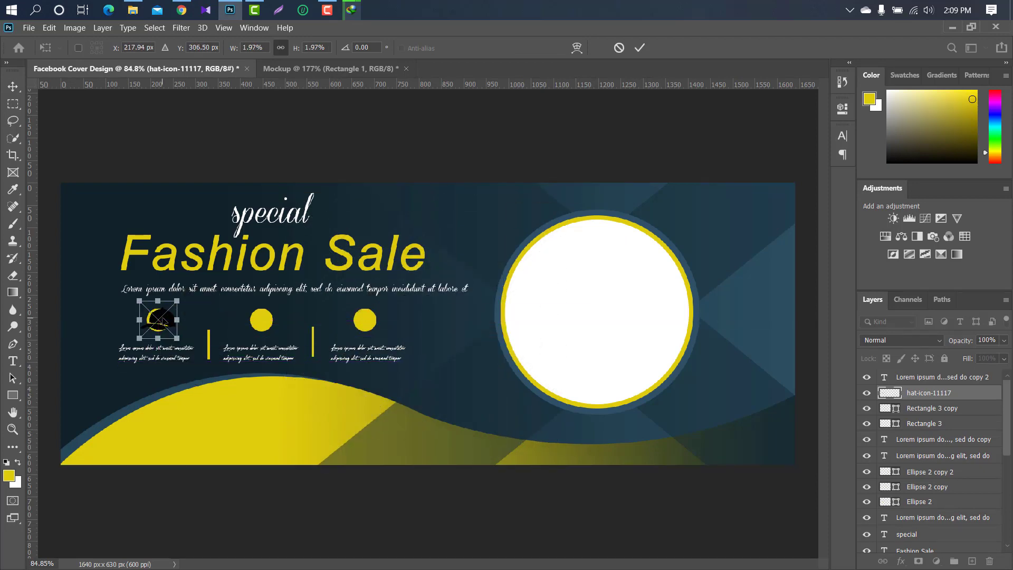
# Step: Shrink the hat icon to fit inside the first yellow circle
pyautogui.scroll(5, 165, 323)
pyautogui.moveTo(205, 270)
pyautogui.mouseDown()
pyautogui.moveTo(143, 318)
pyautogui.moveTo(136, 340)
pyautogui.moveTo(114, 327)
pyautogui.mouseUp()
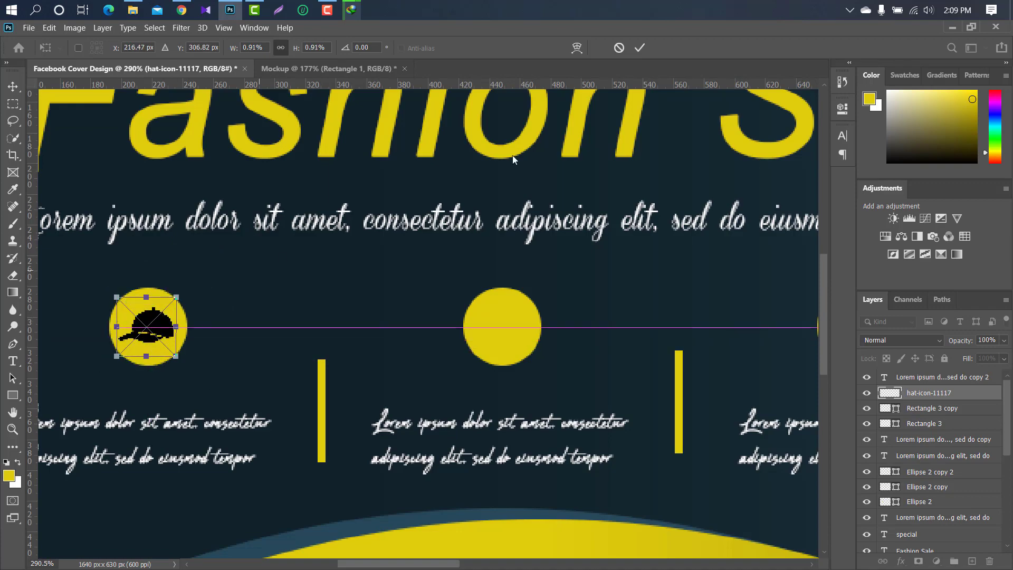
pyautogui.press('Return')
pyautogui.hotkey('ctrl', '0')
# Step: Bring in t-shirt-512.png and fit it inside the second circle
pyautogui.click(132, 10)
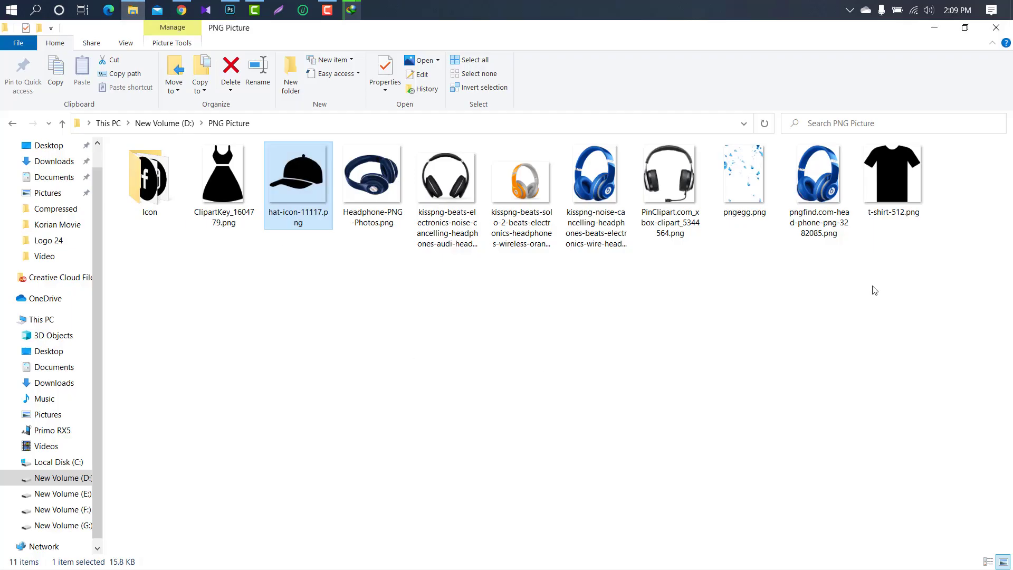
pyautogui.moveTo(896, 196)
pyautogui.mouseDown()
pyautogui.moveTo(224, 21)
pyautogui.moveTo(427, 324)
pyautogui.mouseUp()
pyautogui.moveTo(701, 324)
pyautogui.mouseDown()
pyautogui.moveTo(183, 323)
pyautogui.moveTo(362, 284)
pyautogui.mouseUp()
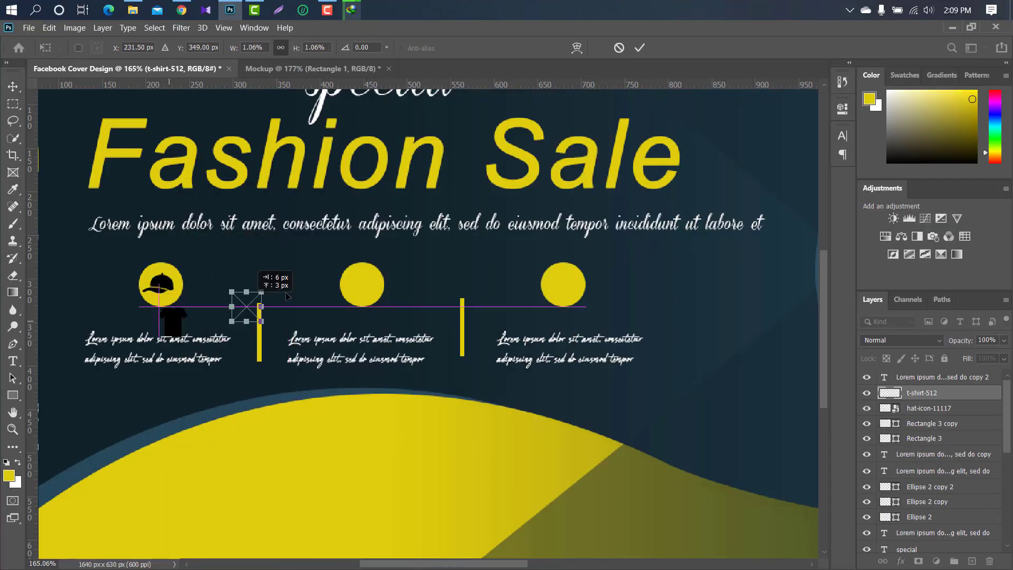
pyautogui.click(638, 49)
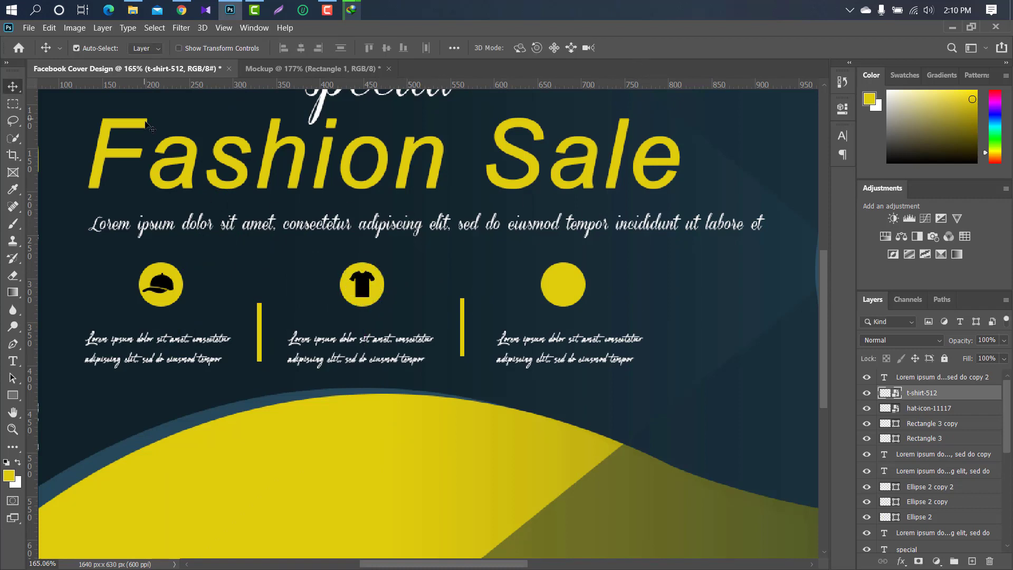
# Step: Bring in the ClipartKey_1604779.png dress and fit it inside the third circle
pyautogui.click(132, 9)
pyautogui.click(235, 168)
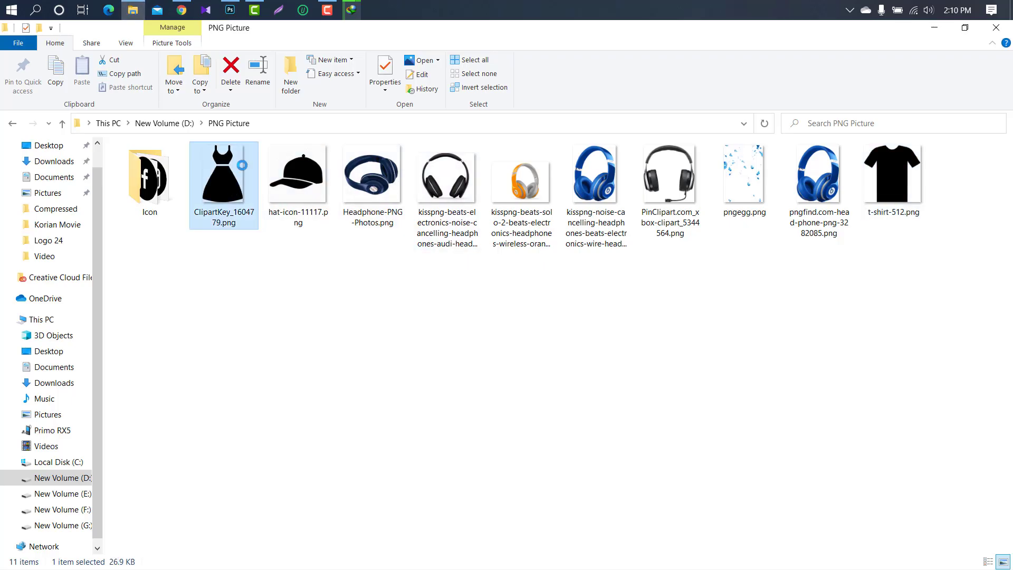
pyautogui.moveTo(242, 165); pyautogui.dragTo(607, 309)
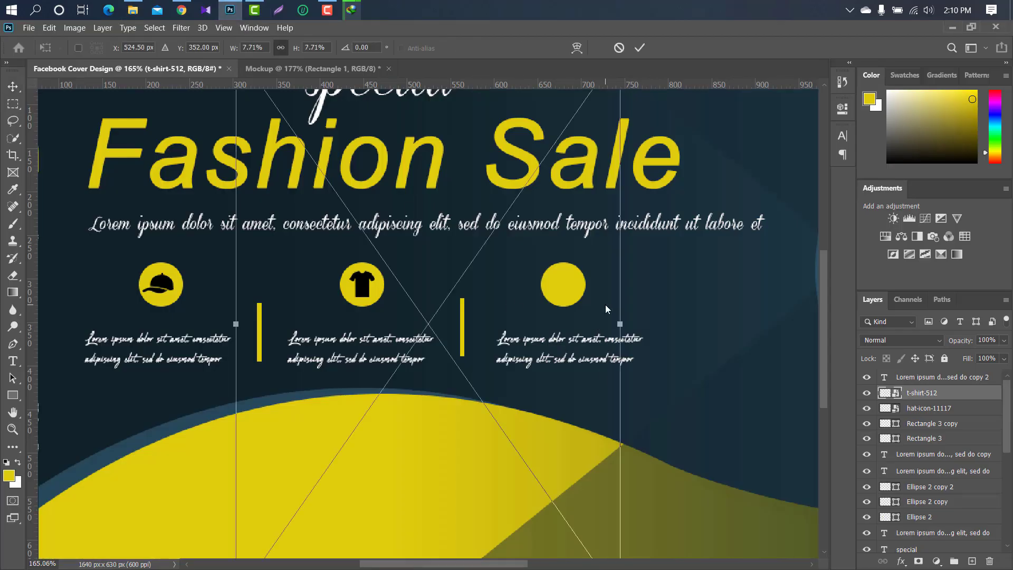
pyautogui.moveTo(620, 324); pyautogui.dragTo(261, 318)
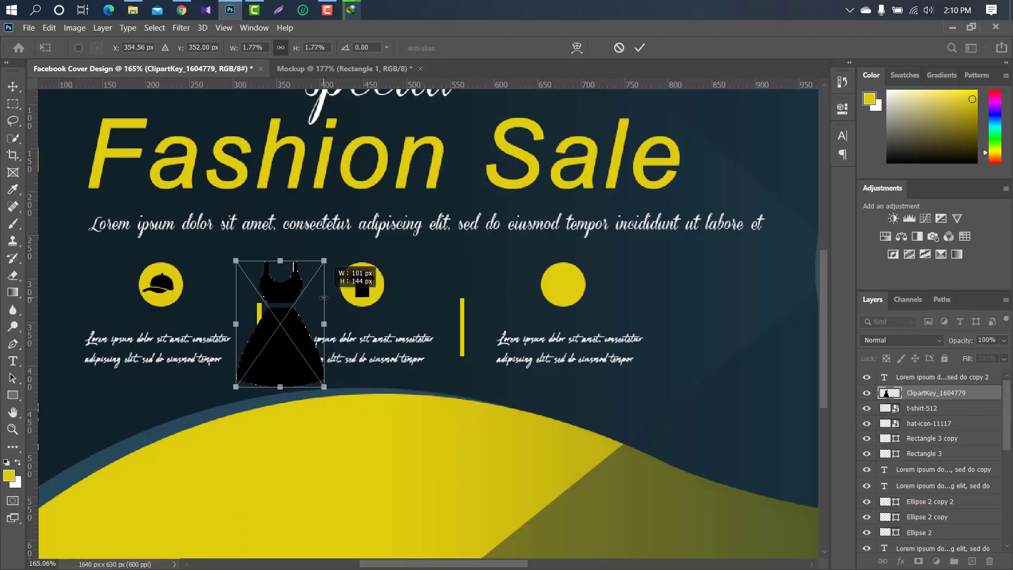
pyautogui.moveTo(256, 317); pyautogui.dragTo(574, 277)
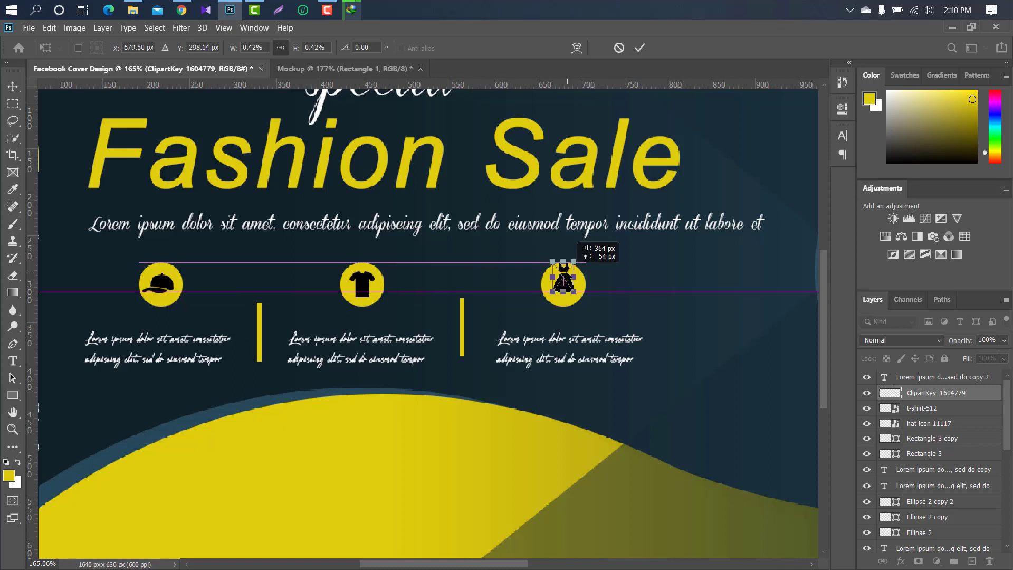
pyautogui.click(639, 47)
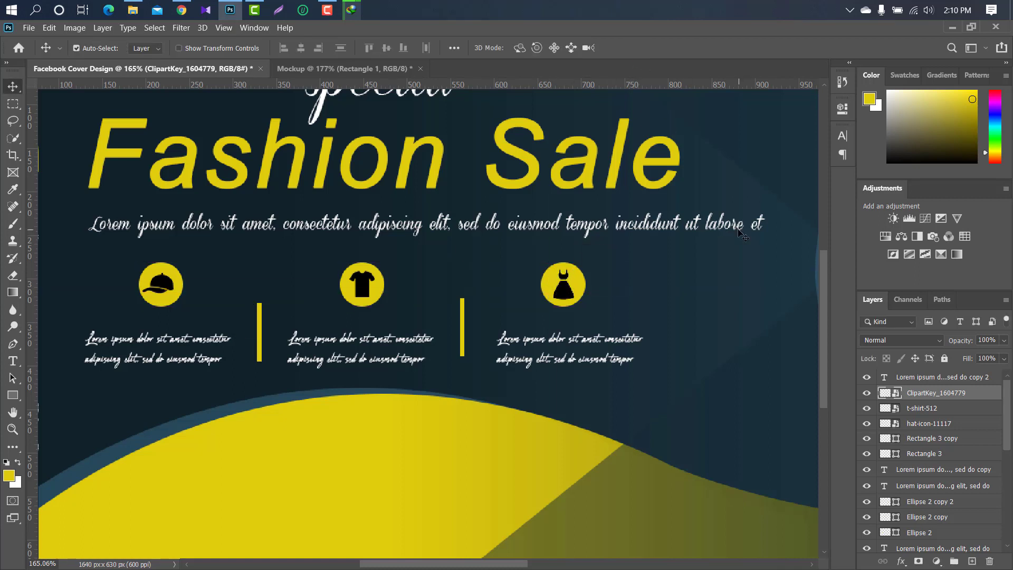
# Step: Group the hat, t-shirt and dress icon layers into Group 1
pyautogui.keyDown('ctrl'); pyautogui.click(975, 409); pyautogui.keyUp('ctrl')
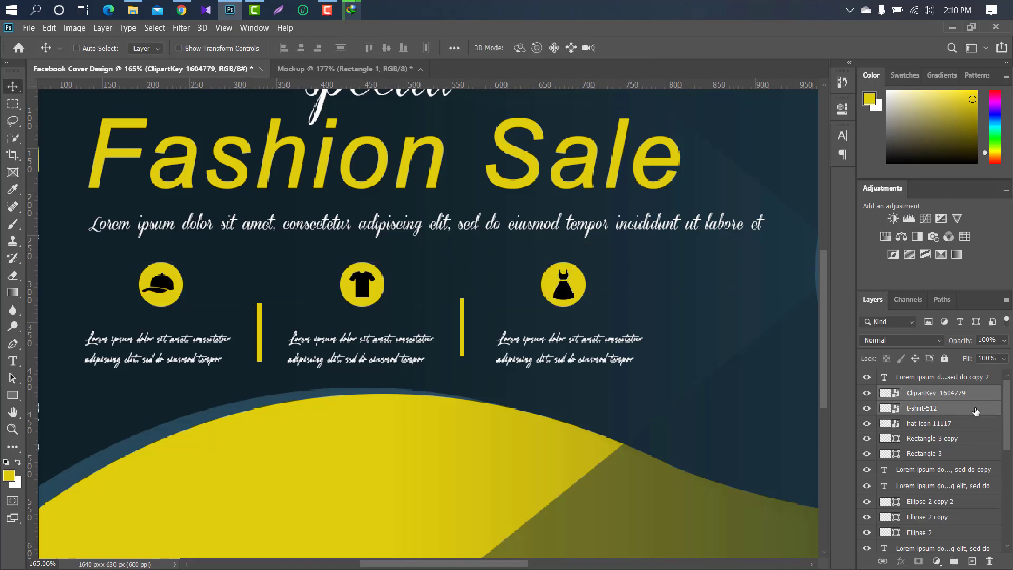
pyautogui.keyDown('ctrl'); pyautogui.click(979, 424); pyautogui.keyUp('ctrl')
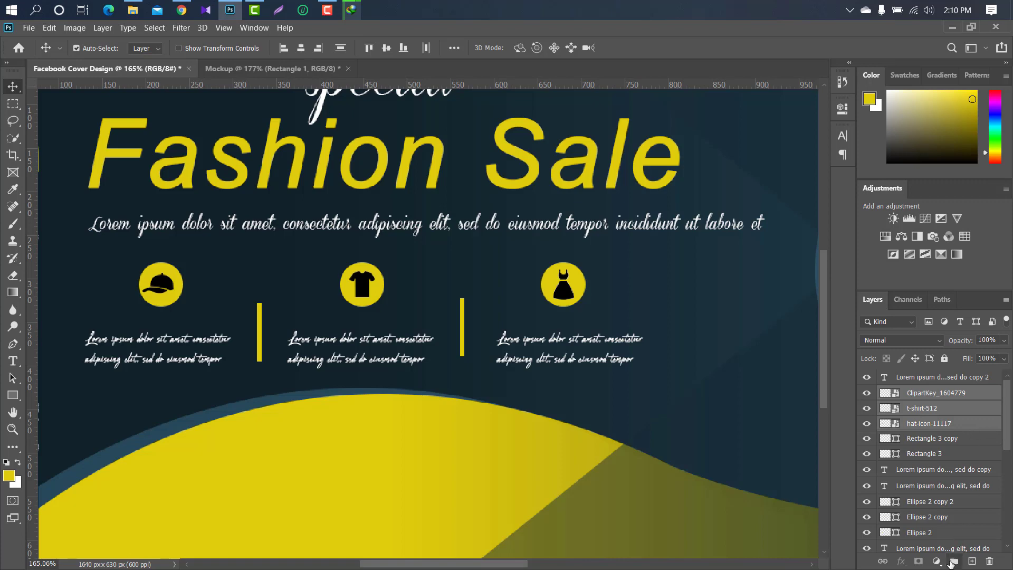
pyautogui.click(954, 560)
# Step: Give Group 1 a navy #102128 Color Overlay sampled from the background
pyautogui.doubleClick(981, 393)
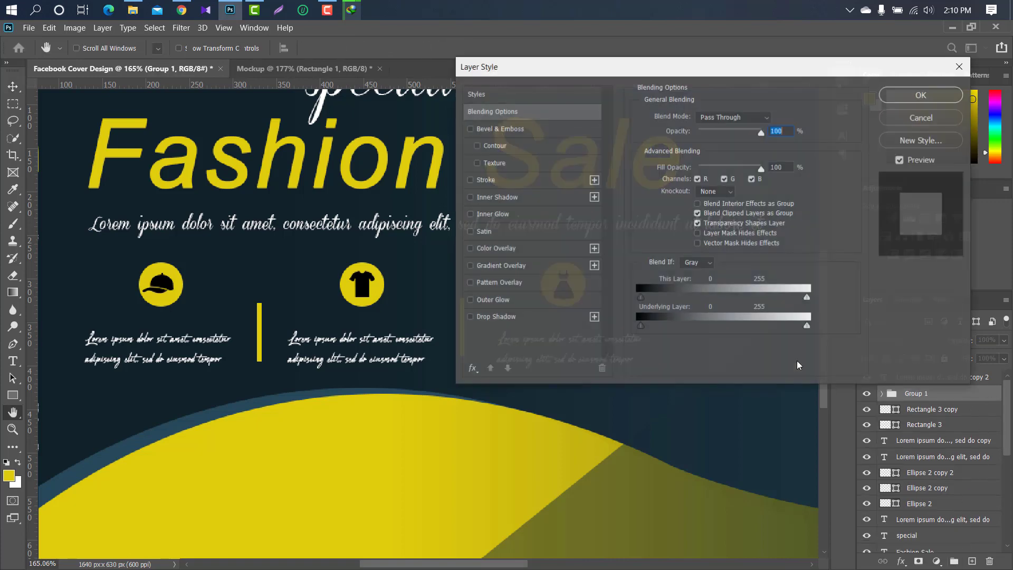
pyautogui.click(469, 248)
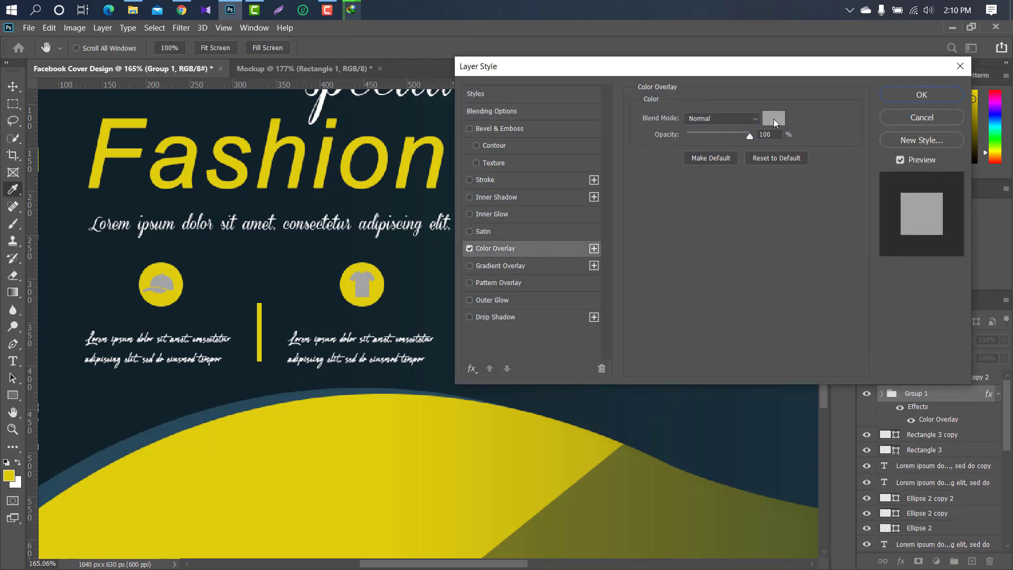
pyautogui.click(773, 118)
pyautogui.click(104, 262)
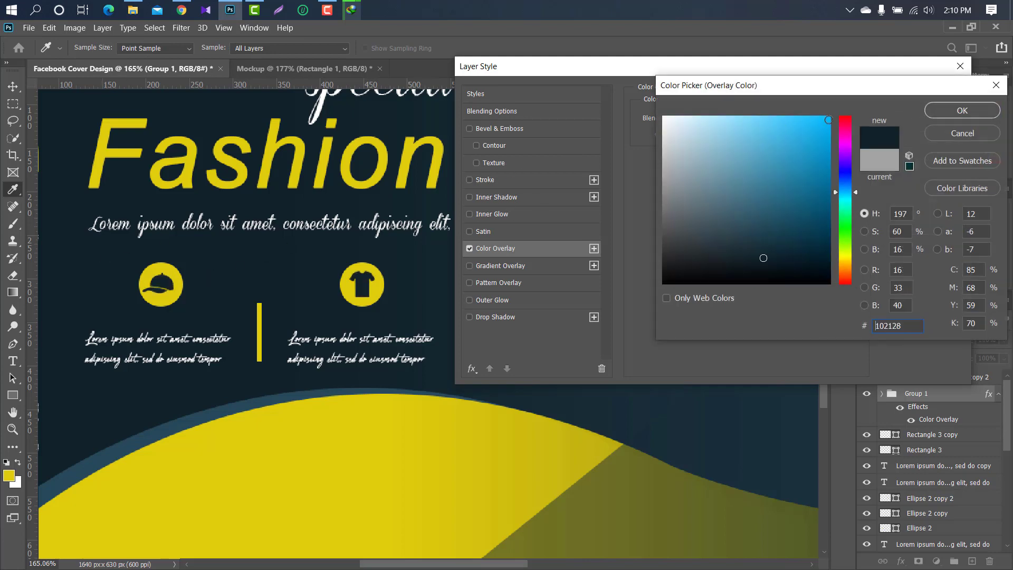
pyautogui.click(942, 106)
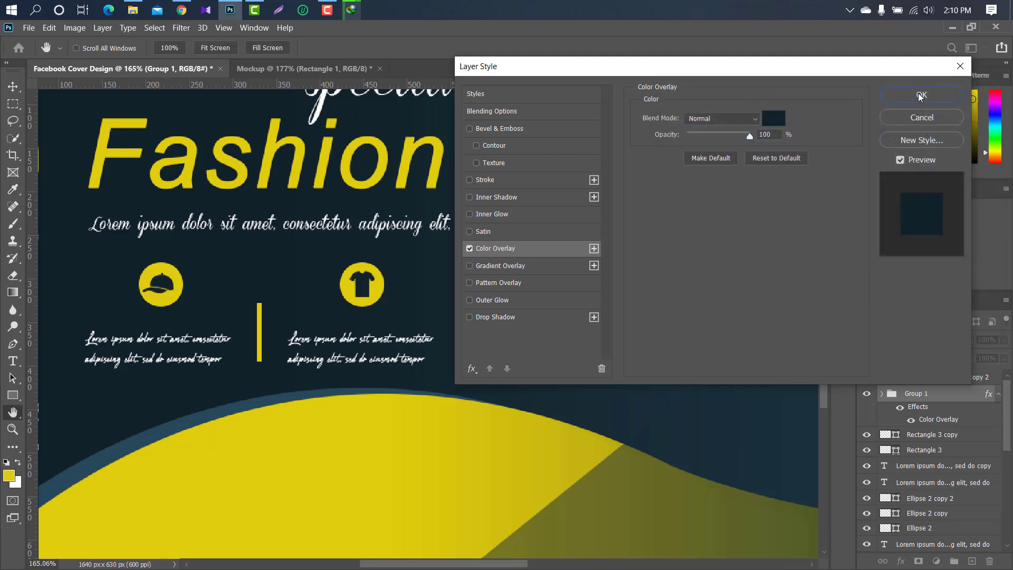
pyautogui.click(921, 97)
pyautogui.hotkey('ctrl', '0')
# Step: Draw a black button rectangle on the yellow wave and duplicate it
pyautogui.press('u')
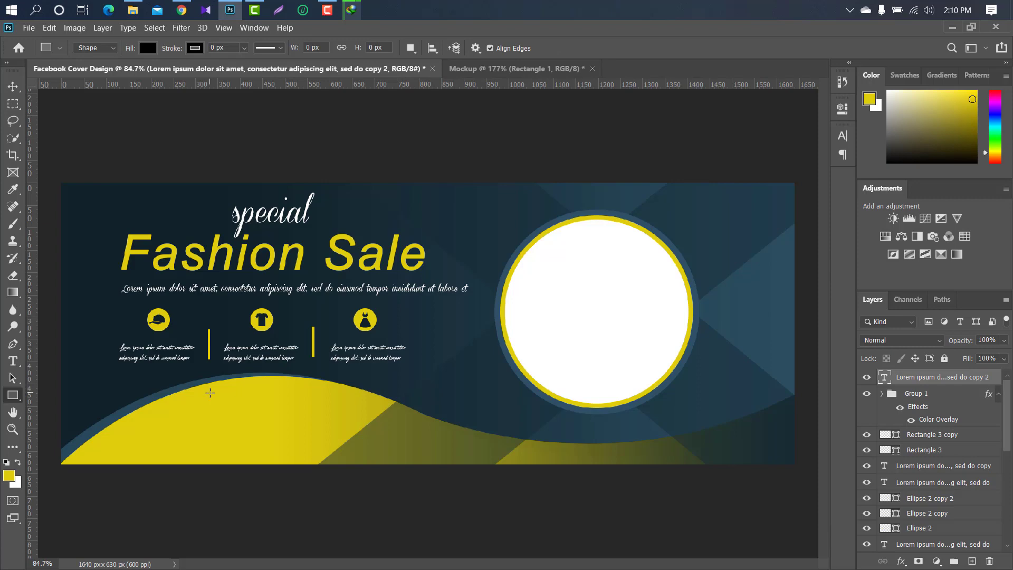
pyautogui.moveTo(210, 392); pyautogui.dragTo(323, 420)
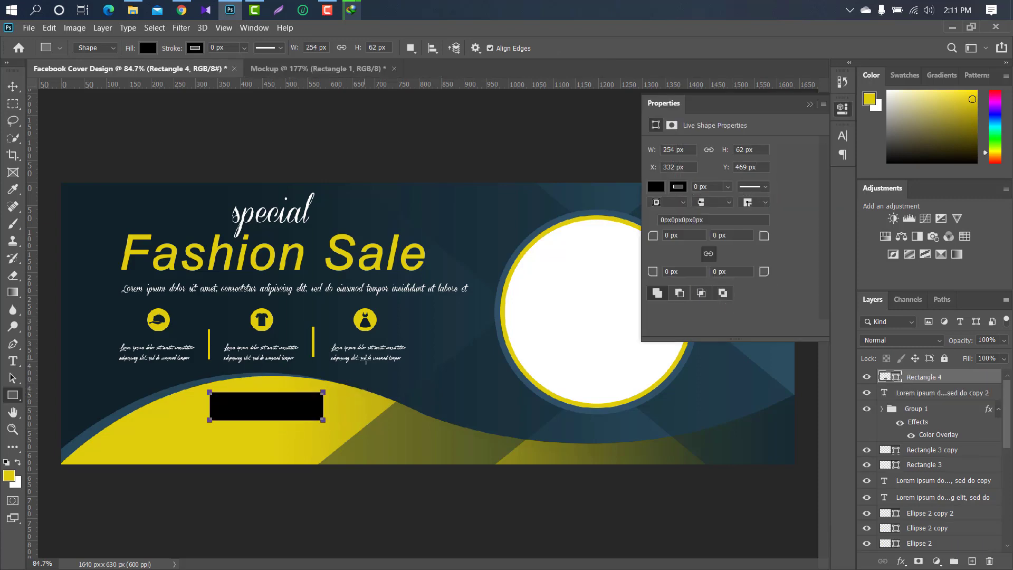
pyautogui.press('v')
pyautogui.scroll(3, 256, 414)
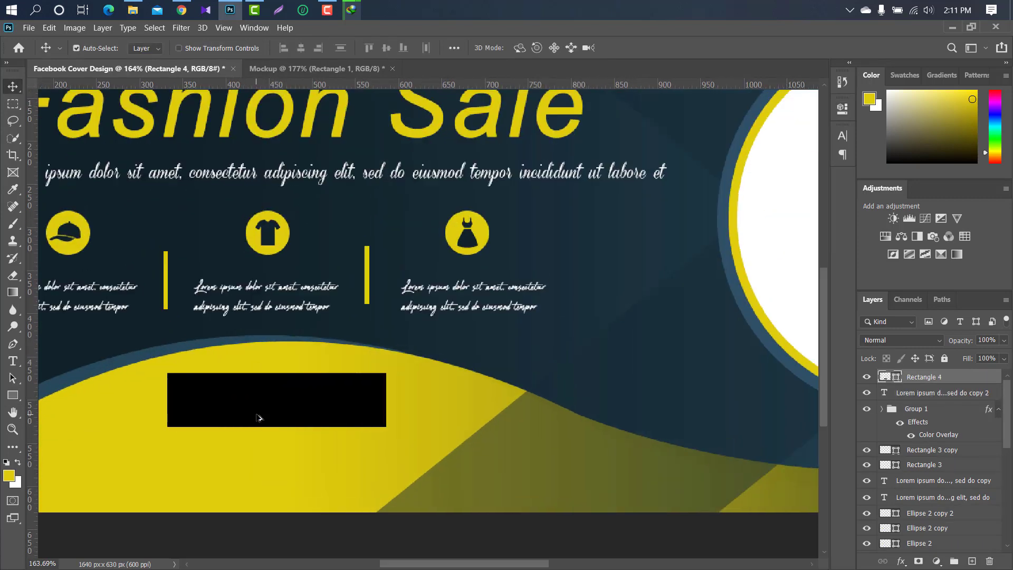
pyautogui.scroll(2, 256, 414)
pyautogui.scroll(-2, 822, 346)
pyautogui.moveTo(924, 377); pyautogui.dragTo(975, 561)
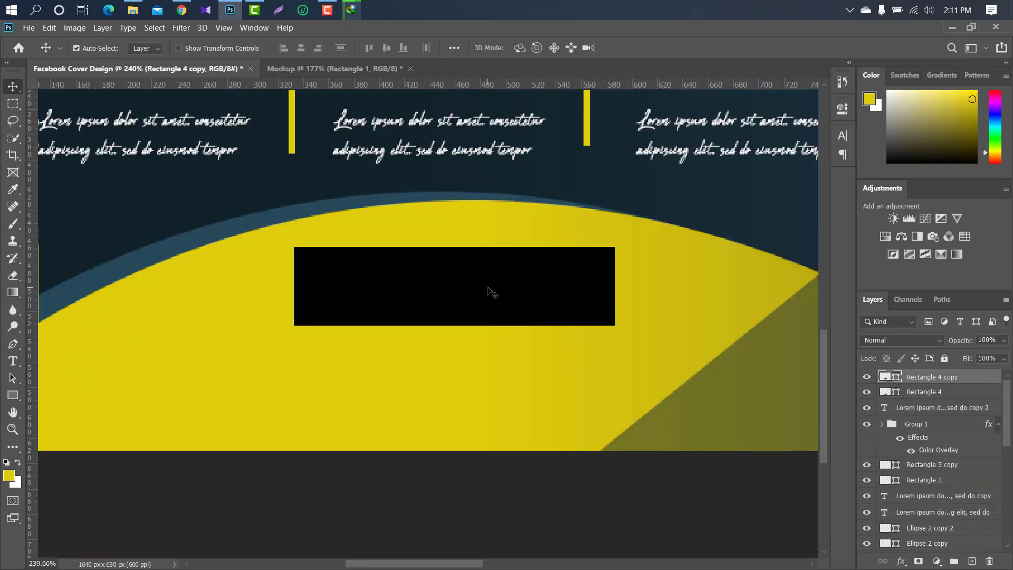
# Step: Fill the inner rectangle with sampled yellow and shrink it slightly to reveal a black outline
pyautogui.doubleClick(896, 377)
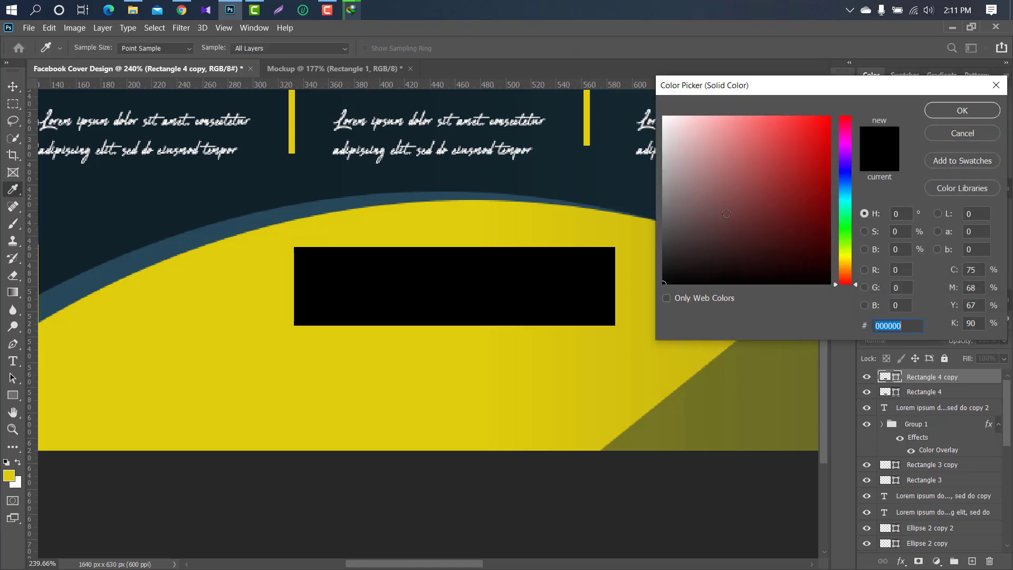
pyautogui.click(449, 357)
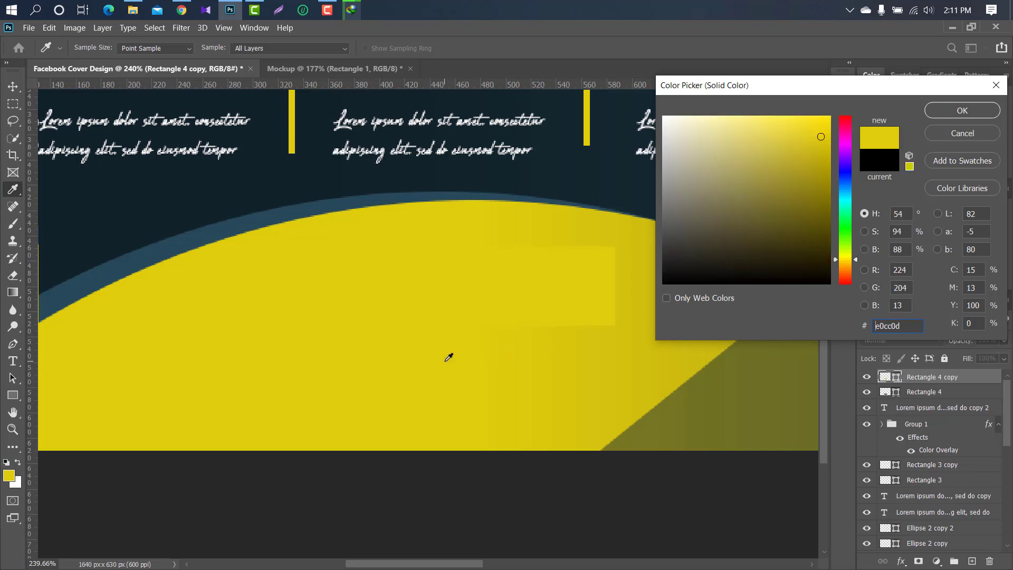
pyautogui.click(956, 111)
pyautogui.scroll(2, 597, 257)
pyautogui.hotkey('ctrl', 't')
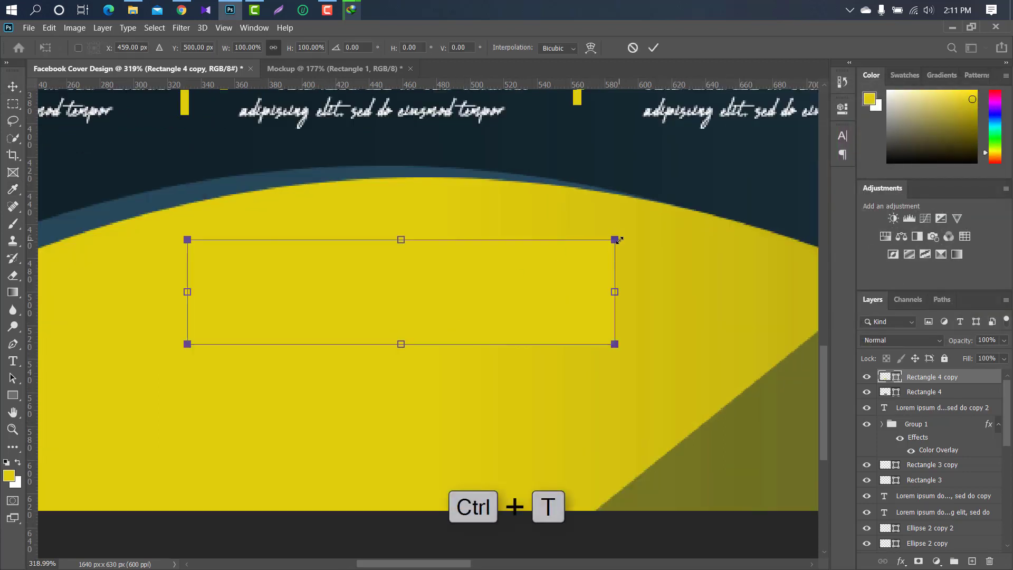
pyautogui.moveTo(616, 240); pyautogui.dragTo(610, 241)
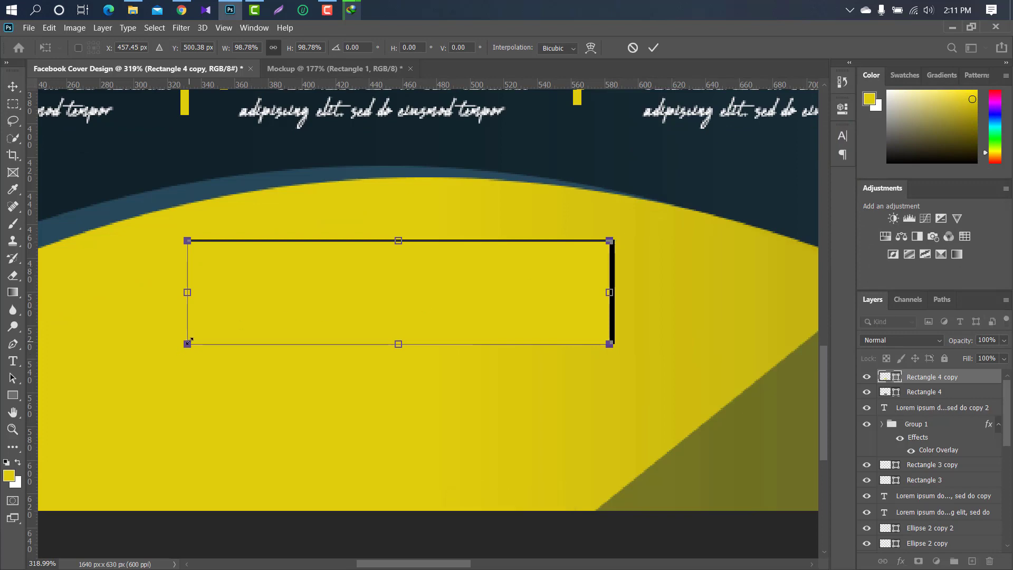
pyautogui.press('Return')
pyautogui.scroll(-1, 369, 295)
pyautogui.scroll(-3, 472, 248)
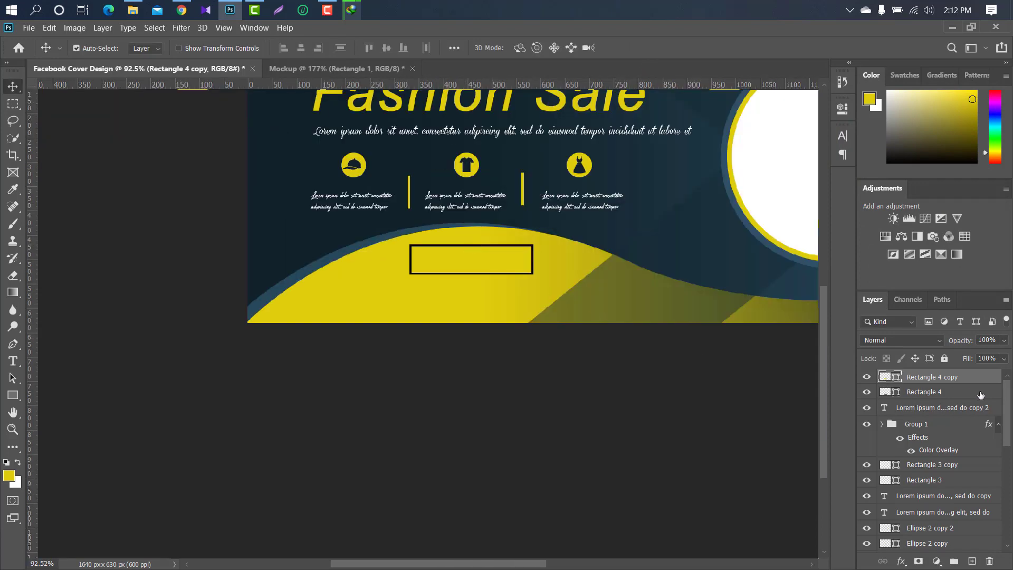
# Step: Group both button rectangles as Group 2 and nudge the button slightly up-left
pyautogui.keyDown('shift'); pyautogui.click(980, 394); pyautogui.keyUp('shift')
pyautogui.moveTo(979, 395); pyautogui.dragTo(957, 563)
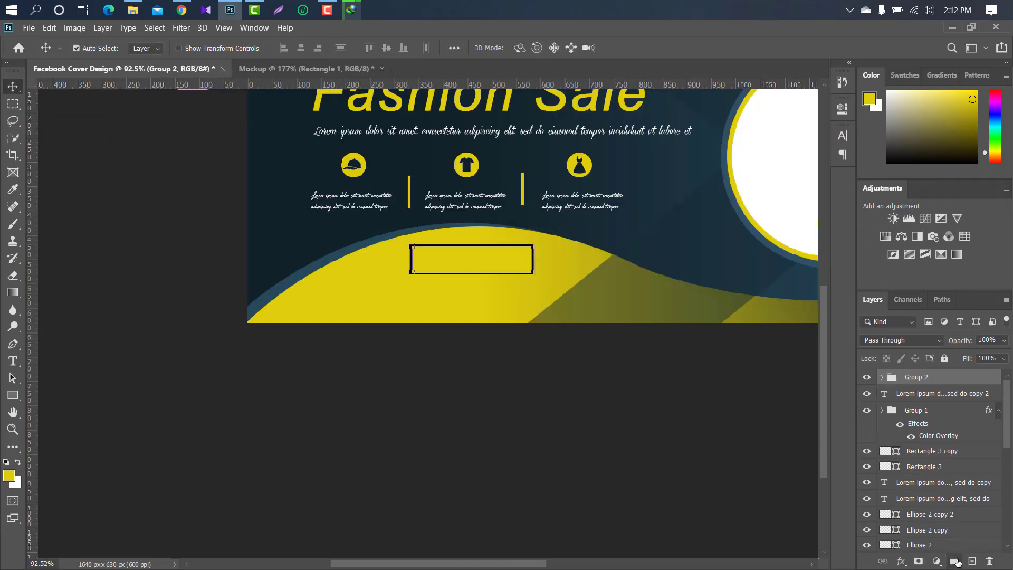
pyautogui.hotkey('ctrl', '0')
pyautogui.hotkey('ctrl', 't')
pyautogui.moveTo(316, 400); pyautogui.dragTo(315, 398)
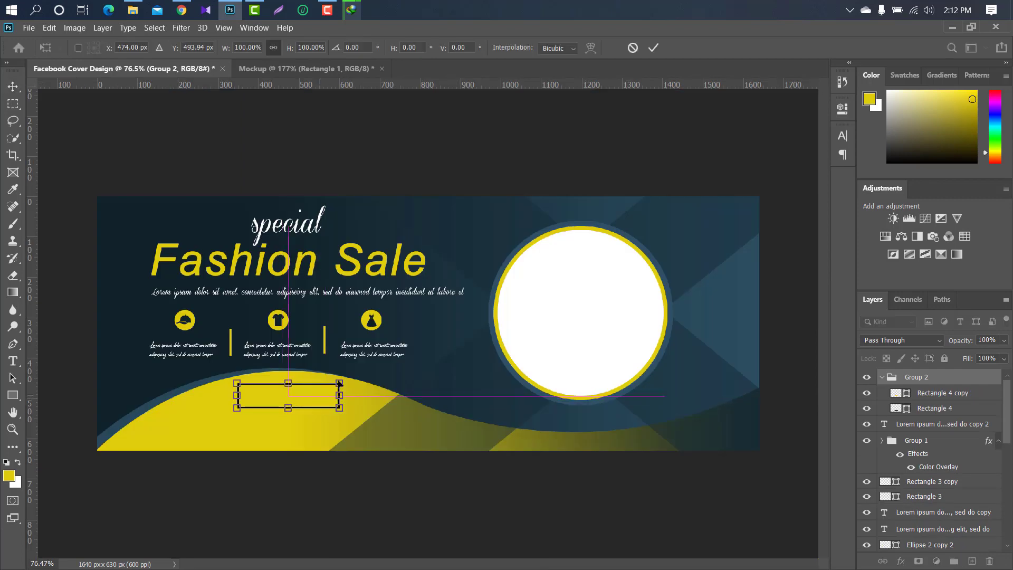
pyautogui.click(653, 48)
pyautogui.click(11, 363)
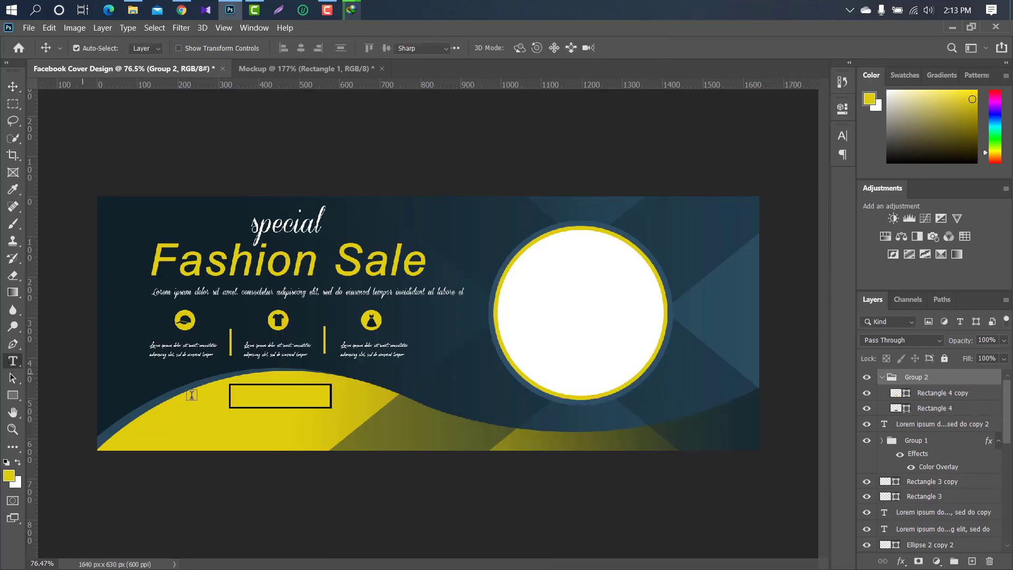
pyautogui.scroll(5, 245, 396)
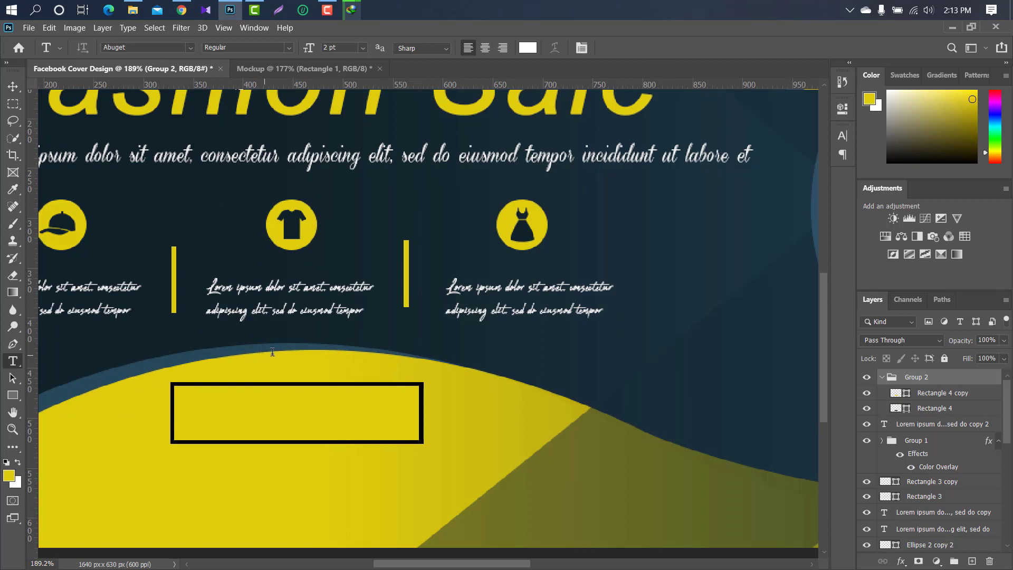
# Step: Add the text '50% OFF' set in bold Arial
pyautogui.click(272, 351)
pyautogui.write('50% O')
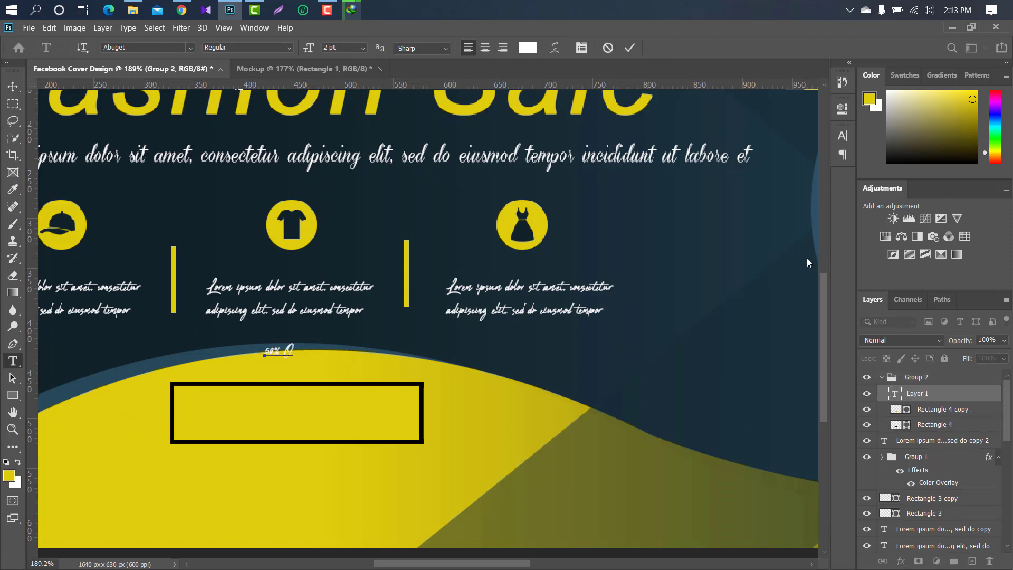
pyautogui.write('FF')
pyautogui.click(629, 48)
pyautogui.click(841, 138)
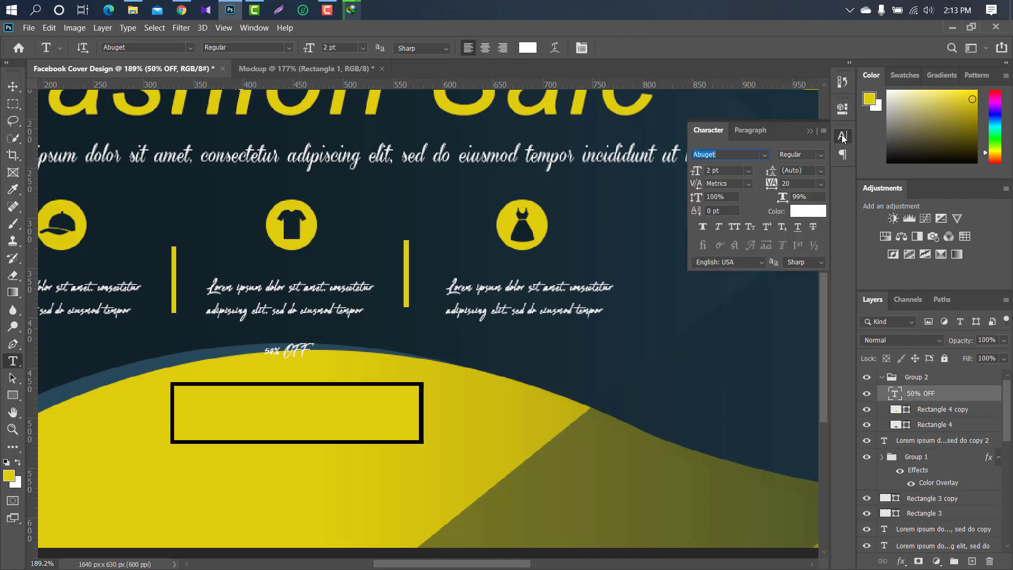
pyautogui.click(765, 154)
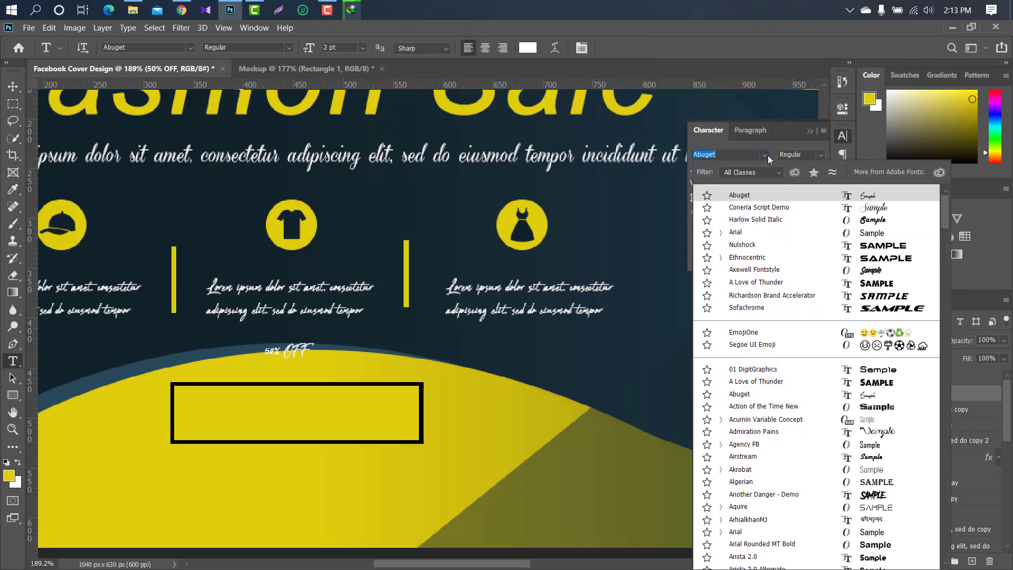
pyautogui.click(758, 233)
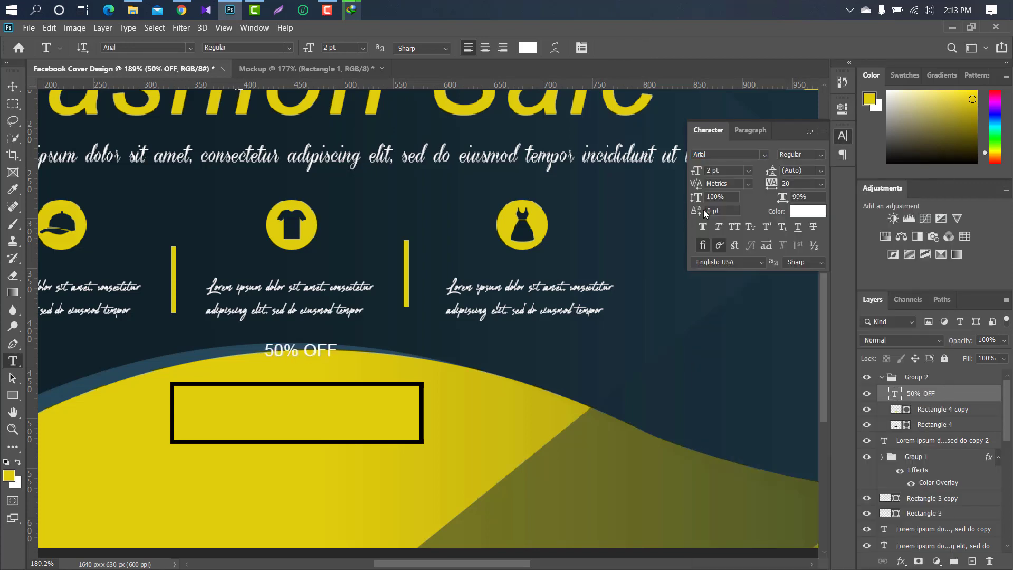
pyautogui.click(703, 228)
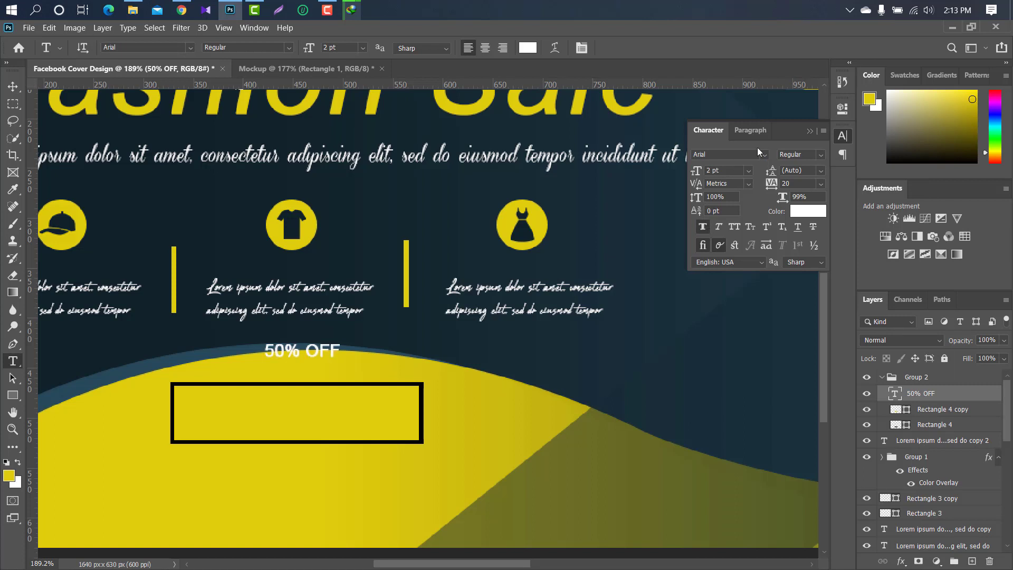
# Step: Colour the 50% OFF text dark navy, sampled from the background
pyautogui.click(814, 213)
pyautogui.click(527, 342)
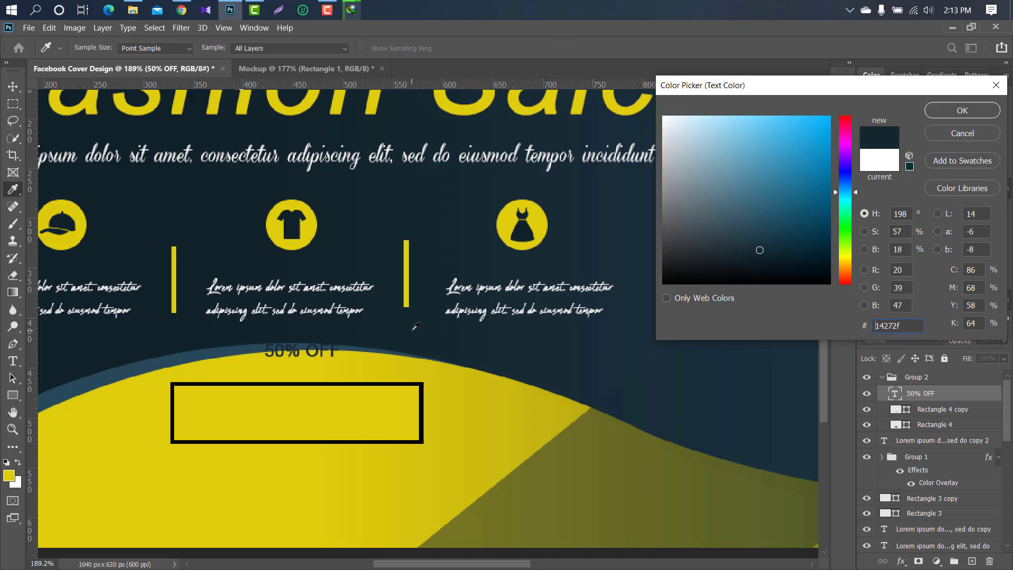
pyautogui.press('Return')
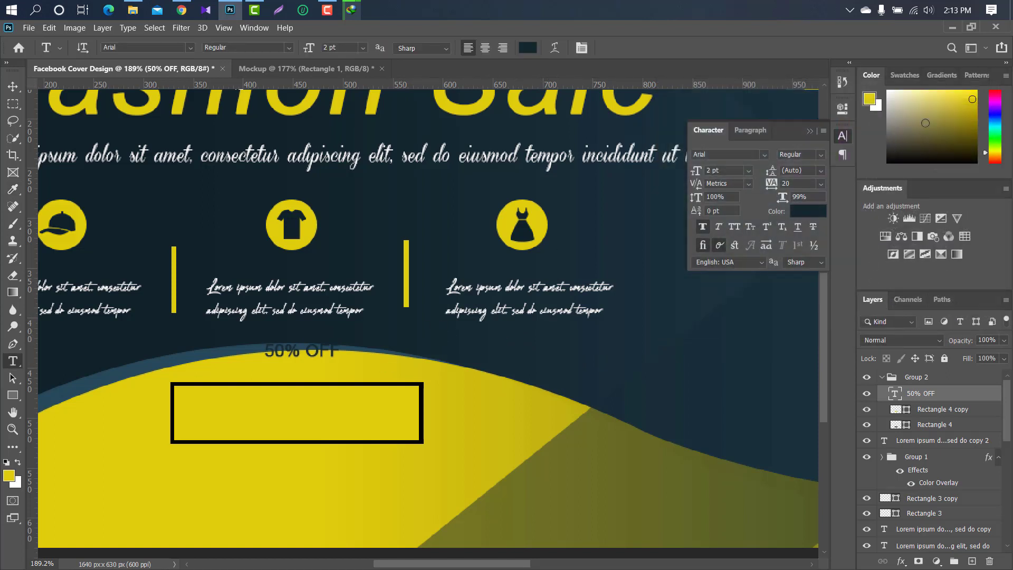
pyautogui.click(808, 132)
# Step: Move and enlarge 50% OFF to fill the black-outlined box
pyautogui.hotkey('ctrl', 't')
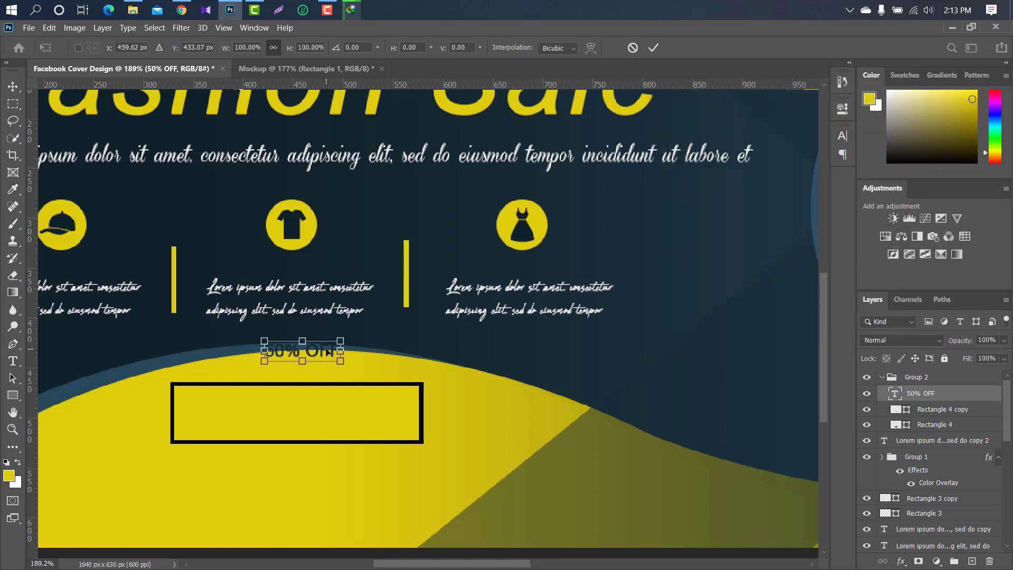
pyautogui.moveTo(328, 351)
pyautogui.mouseDown()
pyautogui.moveTo(301, 412)
pyautogui.moveTo(419, 411)
pyautogui.mouseUp()
pyautogui.moveTo(234, 413); pyautogui.dragTo(218, 413)
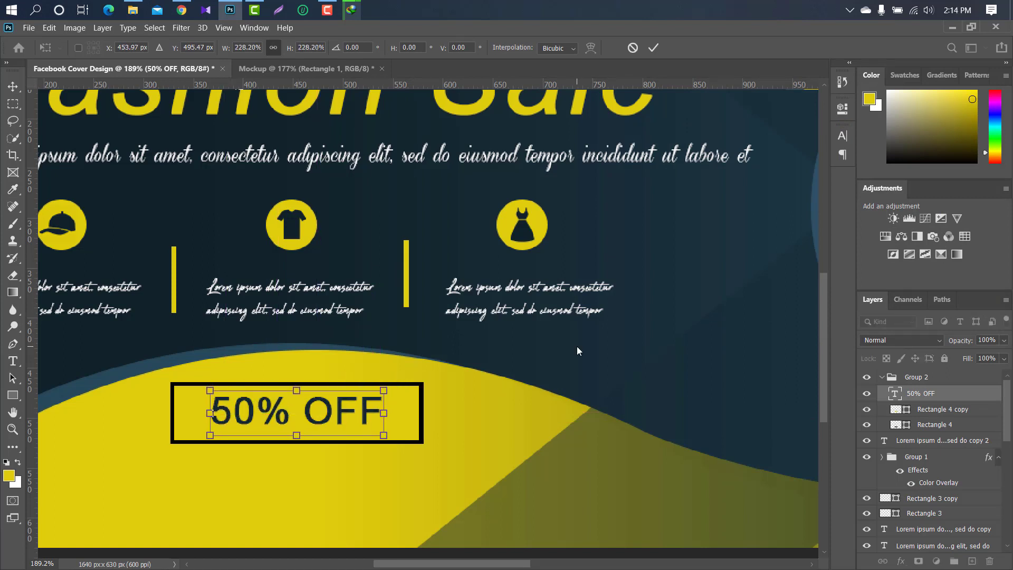
pyautogui.click(653, 47)
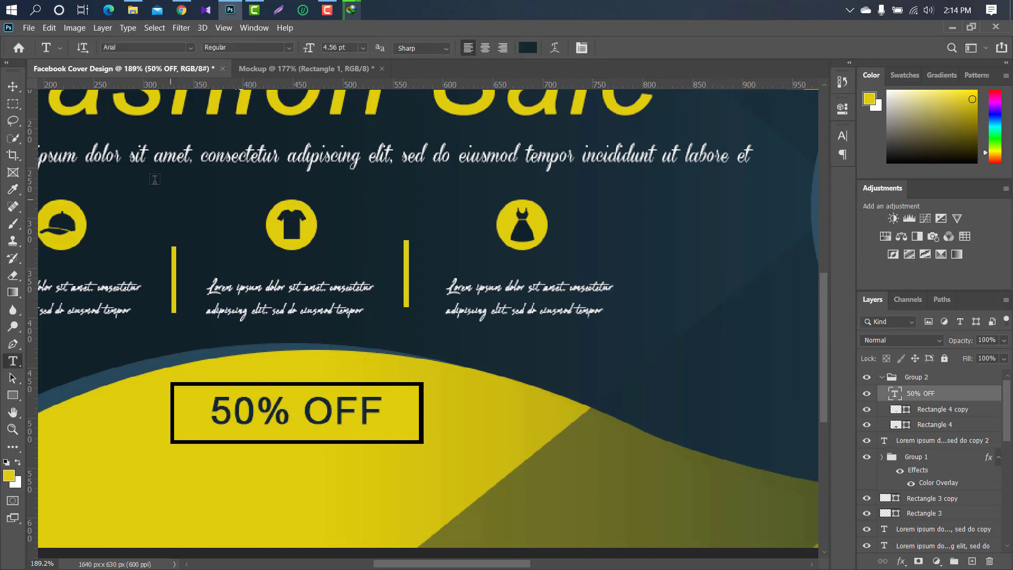
pyautogui.click(12, 86)
pyautogui.hotkey('ctrl', '0')
pyautogui.press('u')
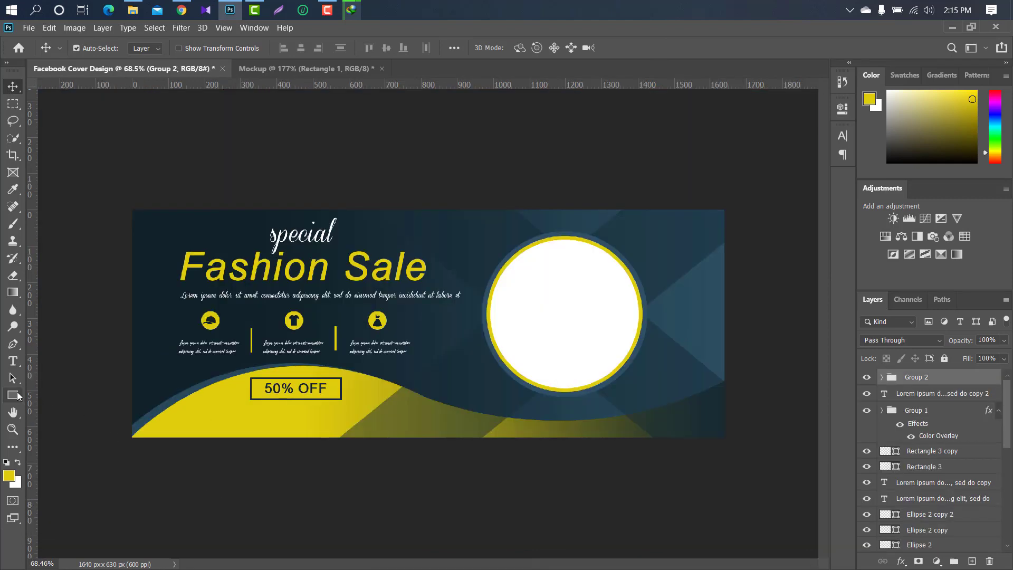
pyautogui.scroll(3, 259, 413)
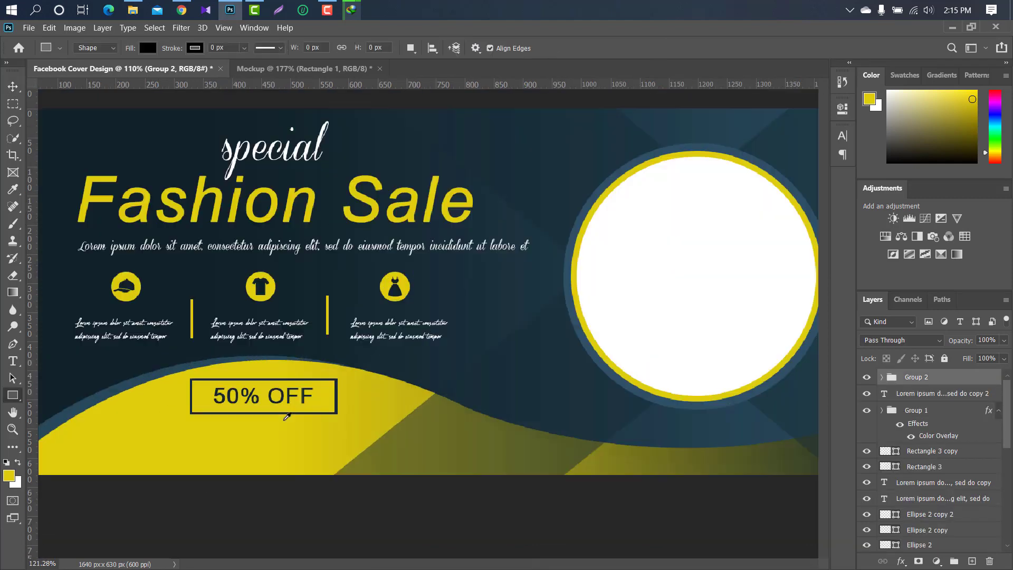
pyautogui.scroll(3, 267, 414)
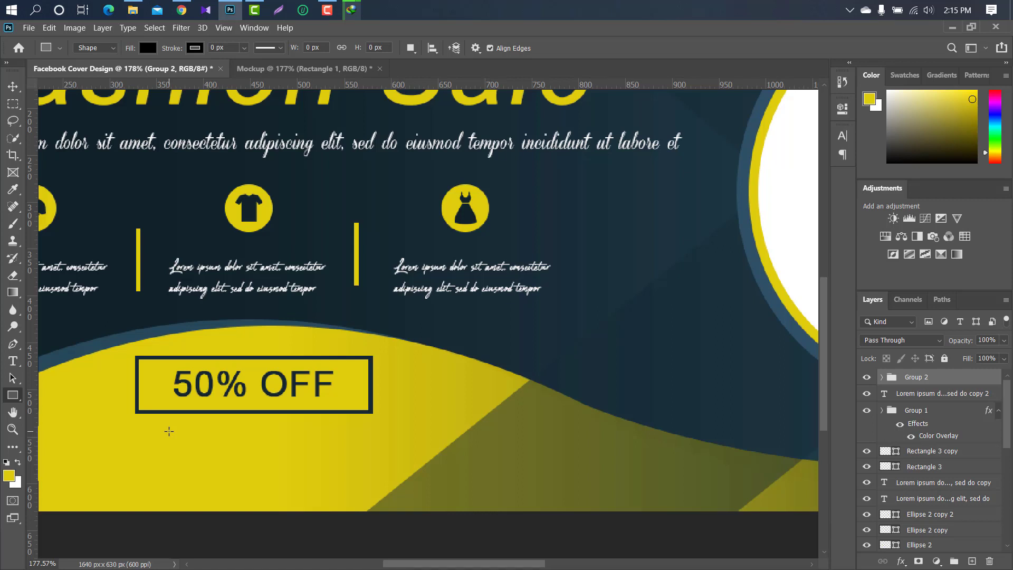
# Step: Draw a 141 × 27 px rectangle below the 50% OFF box and add a Gradient Overlay
pyautogui.moveTo(171, 430); pyautogui.dragTo(304, 455)
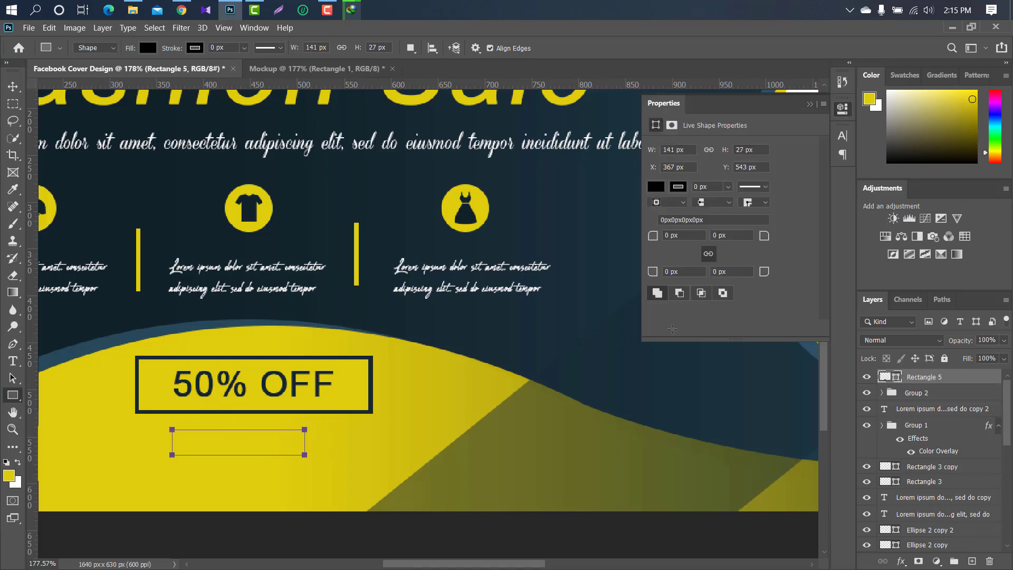
pyautogui.click(812, 105)
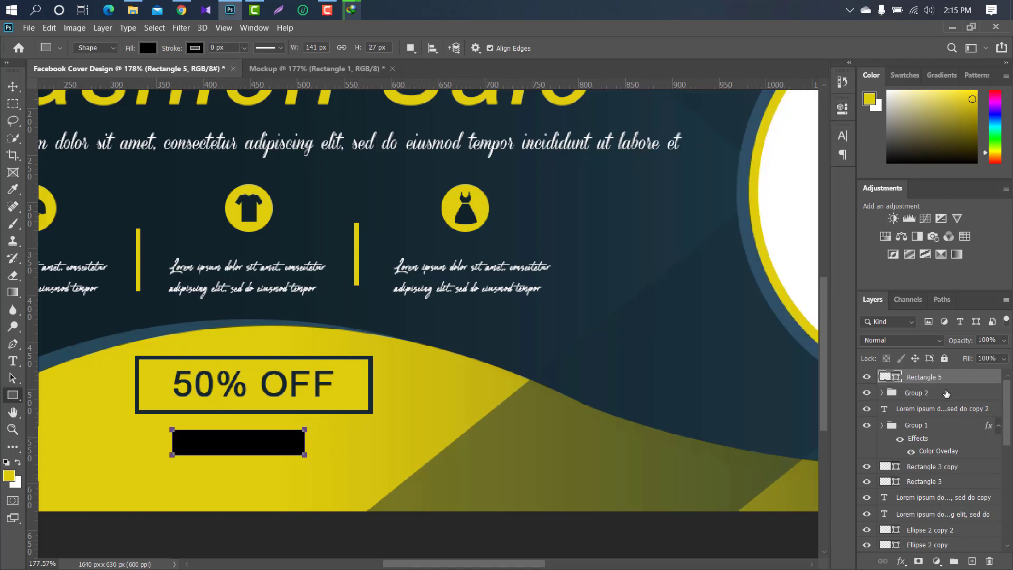
pyautogui.doubleClick(980, 381)
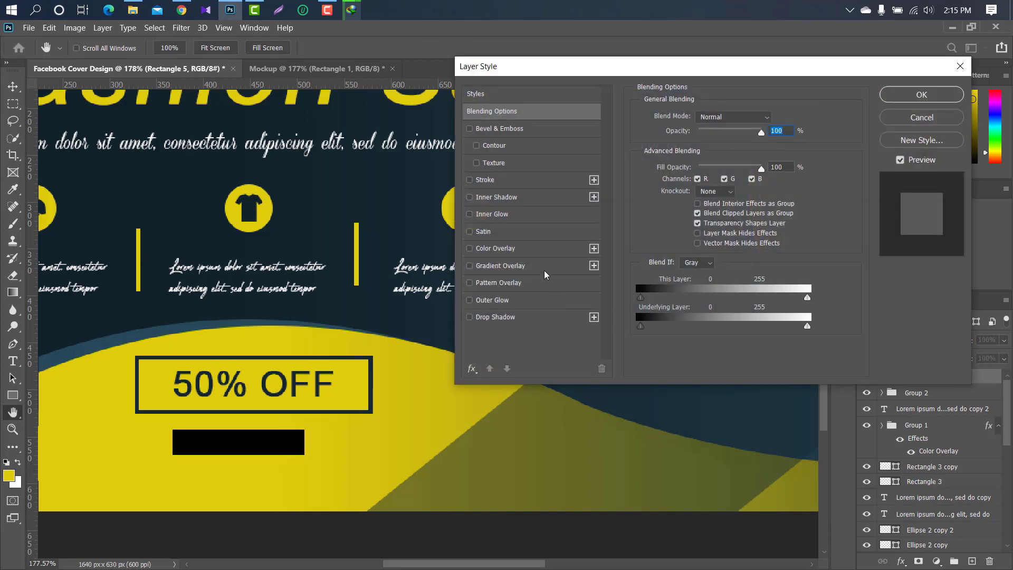
pyautogui.click(545, 267)
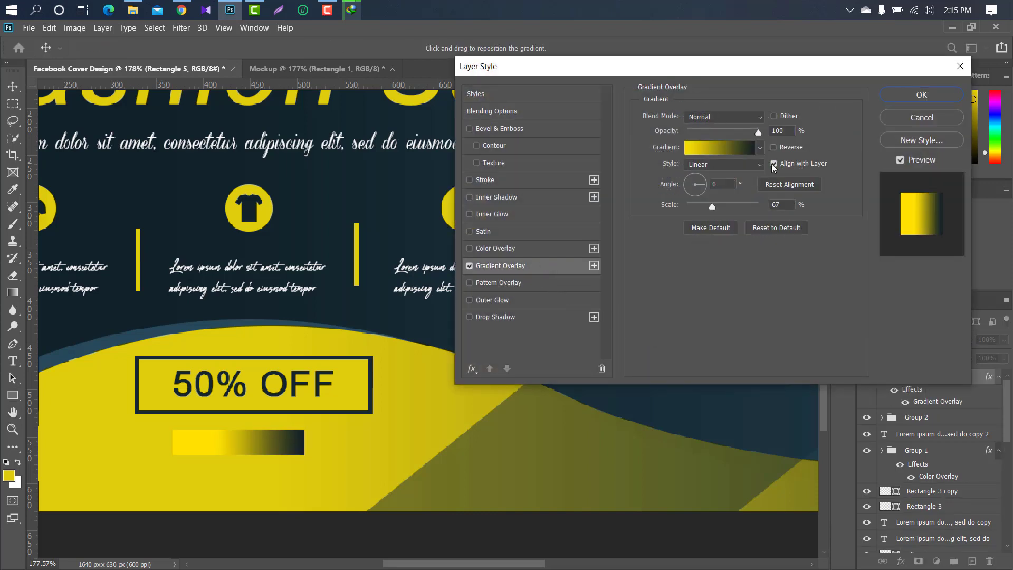
# Step: Set the gradient from dark navy to #274959 and apply it
pyautogui.click(712, 149)
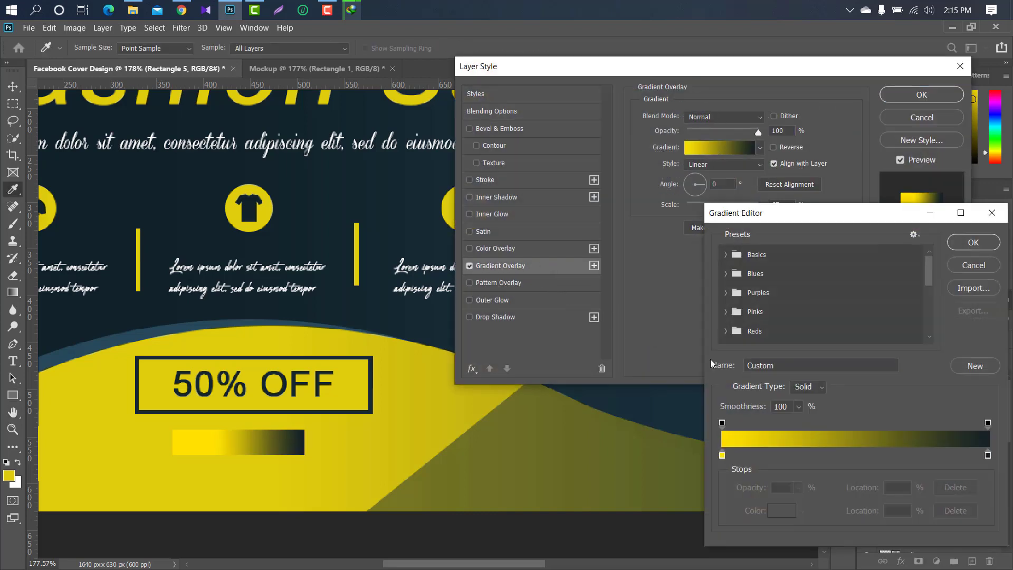
pyautogui.click(722, 455)
pyautogui.click(782, 510)
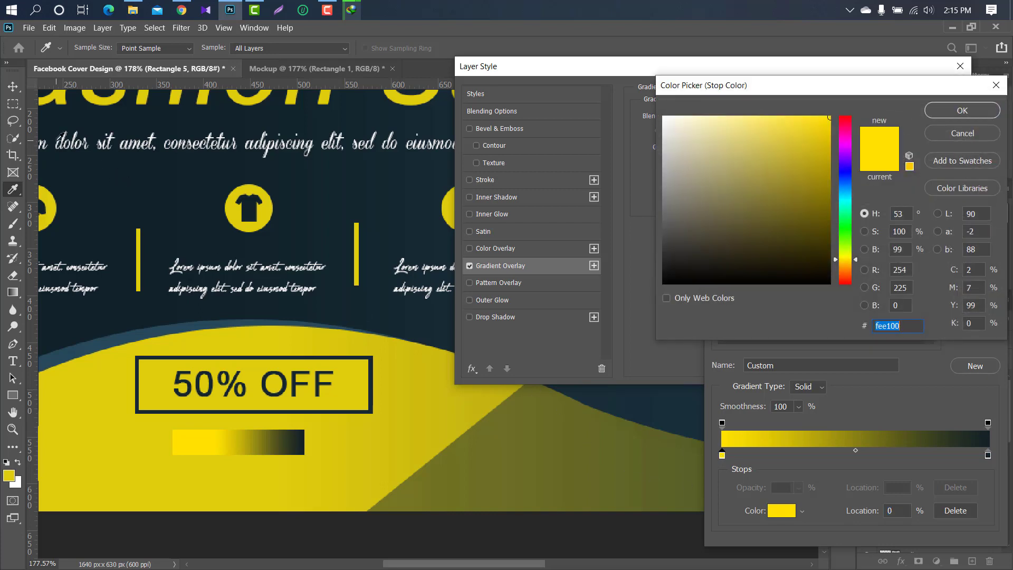
pyautogui.click(55, 142)
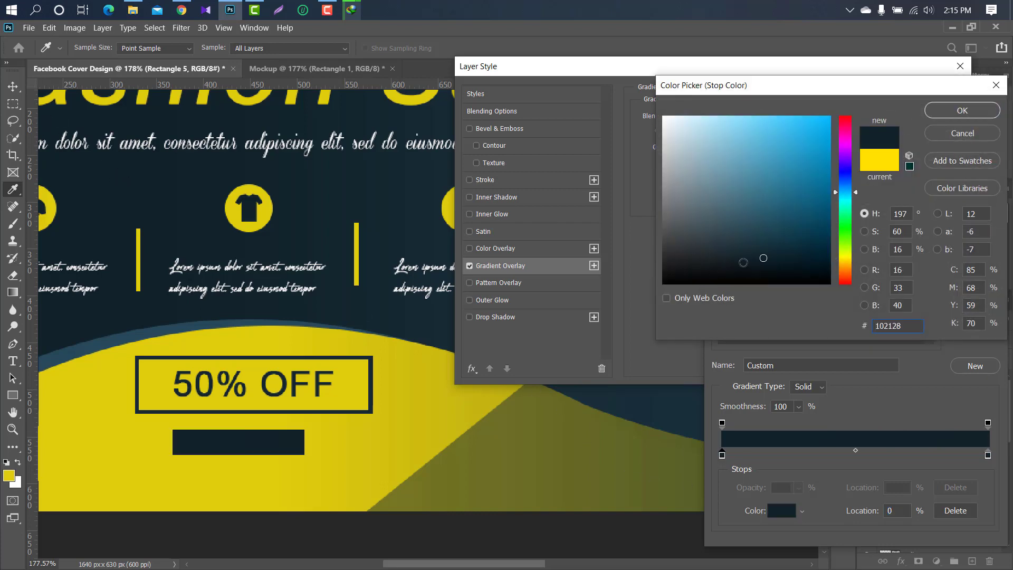
pyautogui.press('Return')
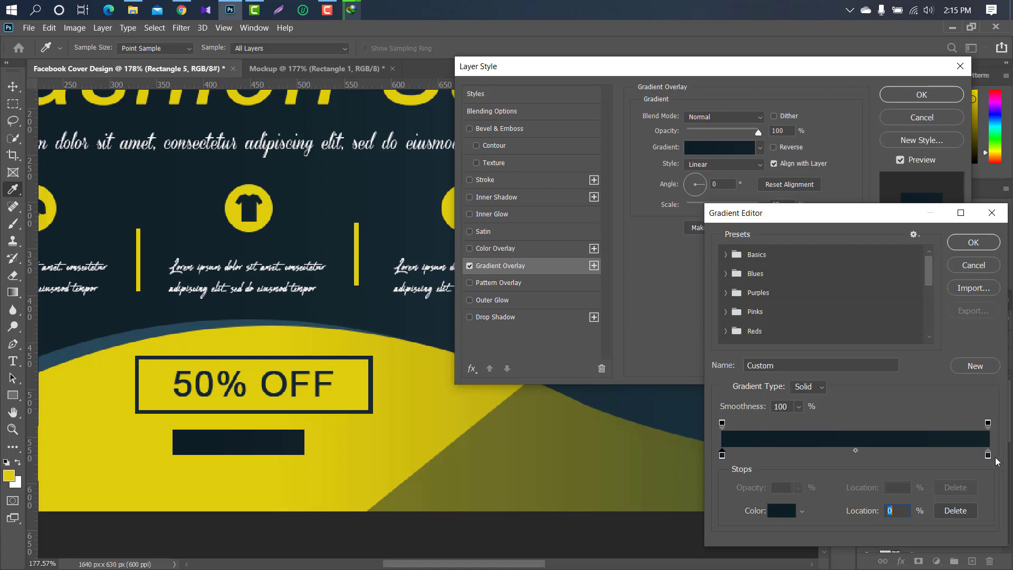
pyautogui.doubleClick(988, 454)
pyautogui.write('274959')
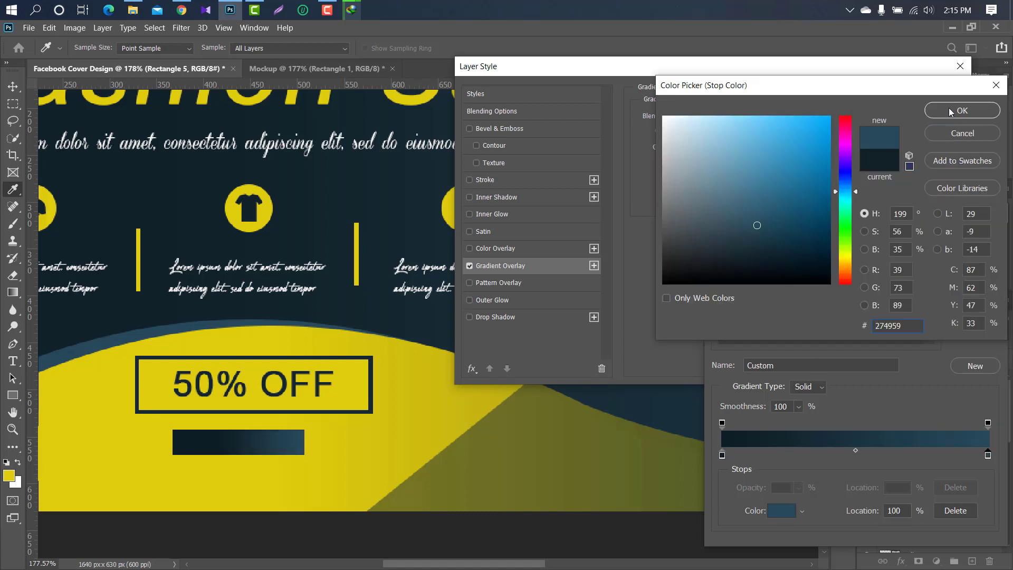
pyautogui.click(949, 111)
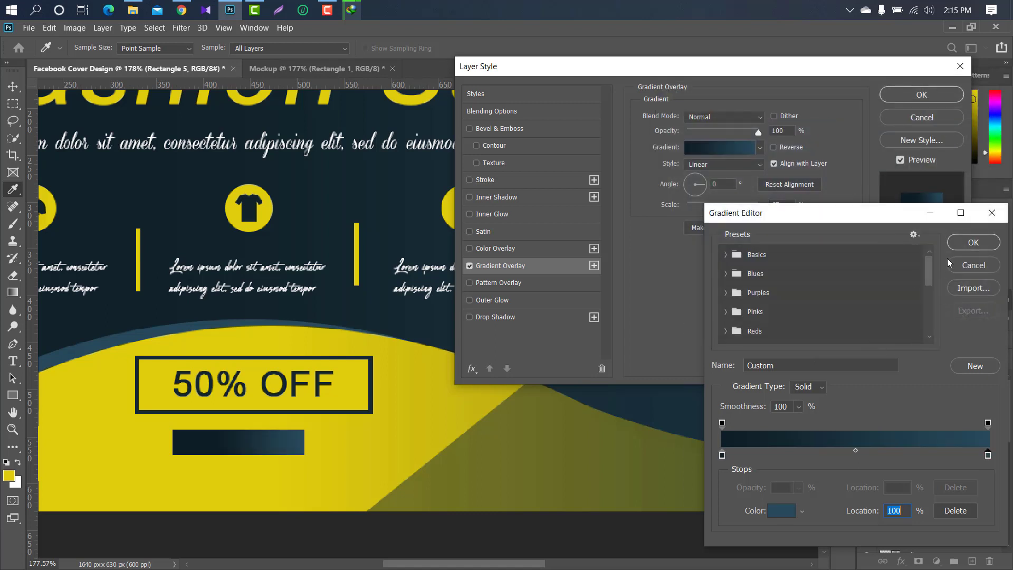
pyautogui.click(973, 242)
pyautogui.click(922, 95)
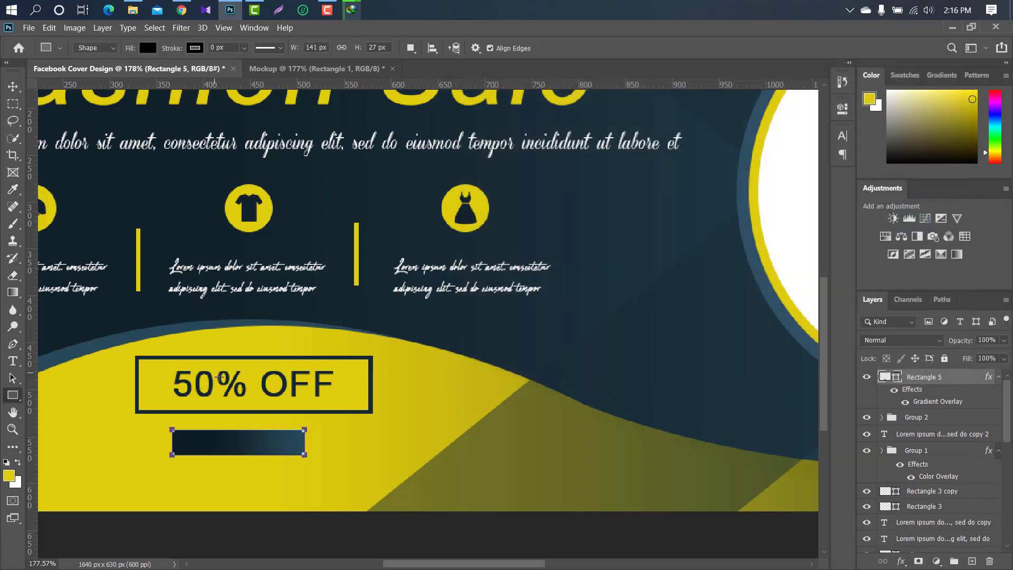
# Step: Add the text 'SHOP NOW' beside the gradient button
pyautogui.press('v')
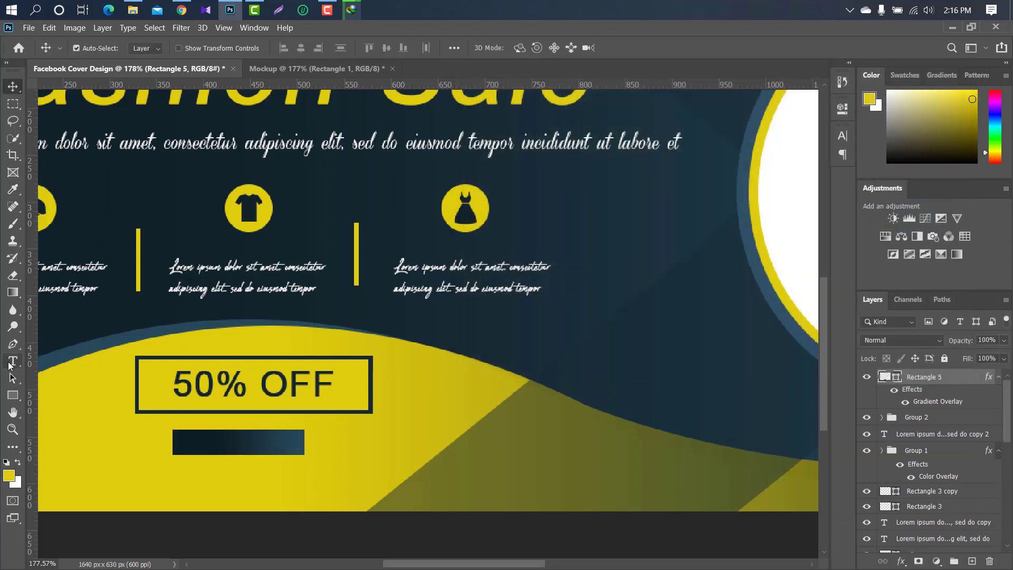
pyautogui.click(9, 363)
pyautogui.click(371, 437)
pyautogui.write('SH')
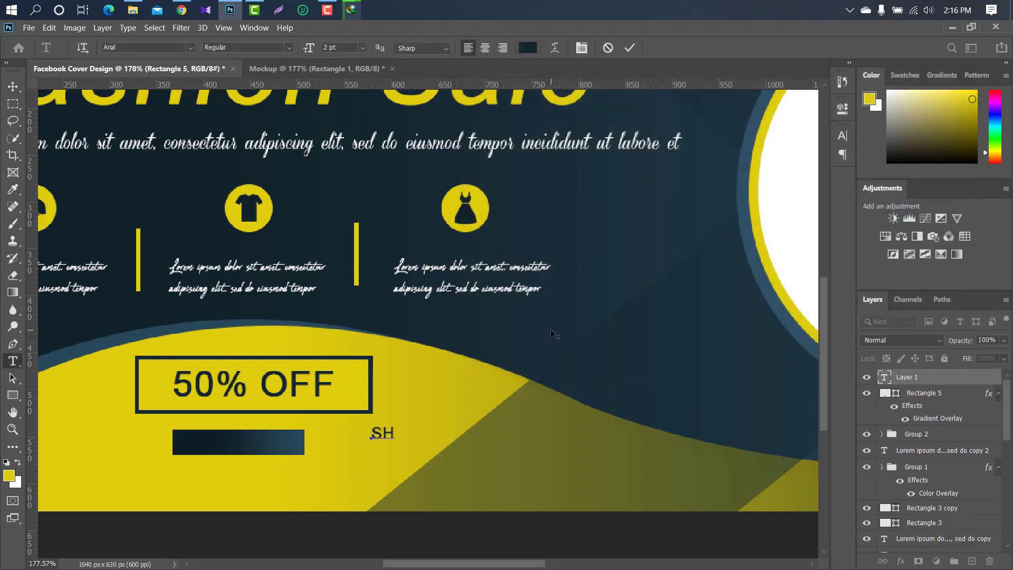
pyautogui.write('OP N')
pyautogui.write('OW')
pyautogui.click(629, 49)
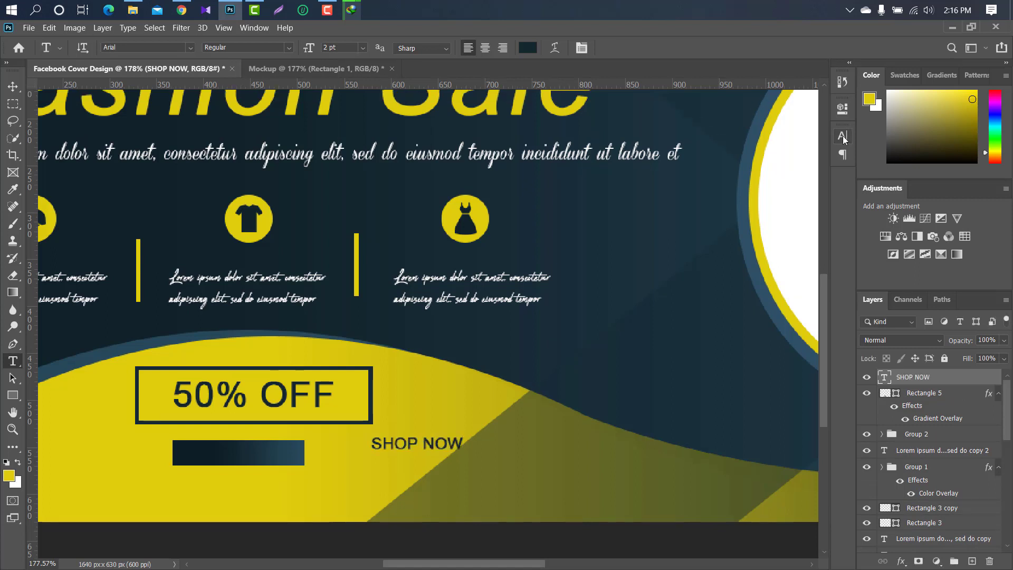
# Step: Make SHOP NOW yellow, sampled from the canvas, and move it onto the button
pyautogui.click(842, 135)
pyautogui.click(815, 219)
pyautogui.click(114, 435)
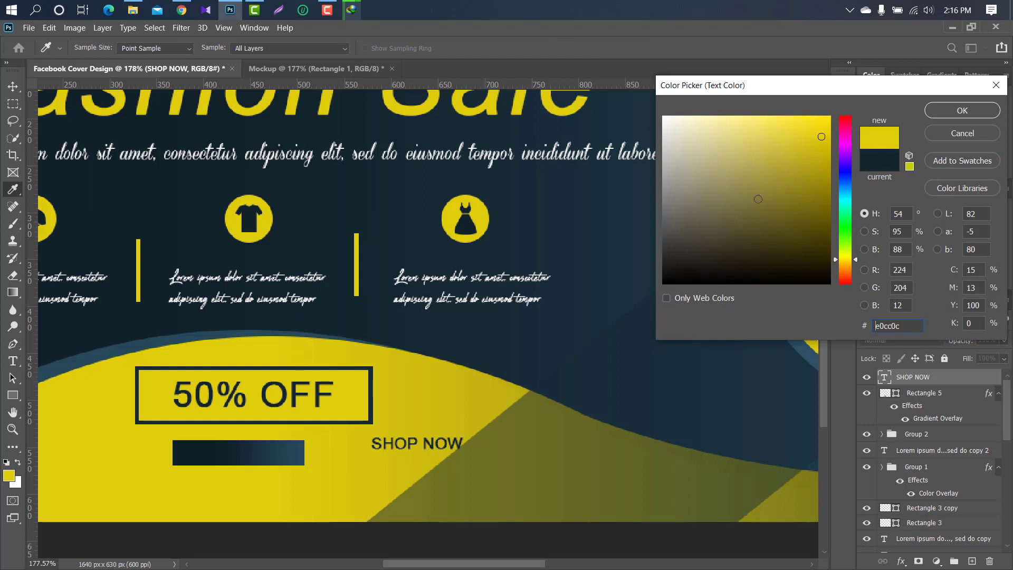
pyautogui.click(947, 110)
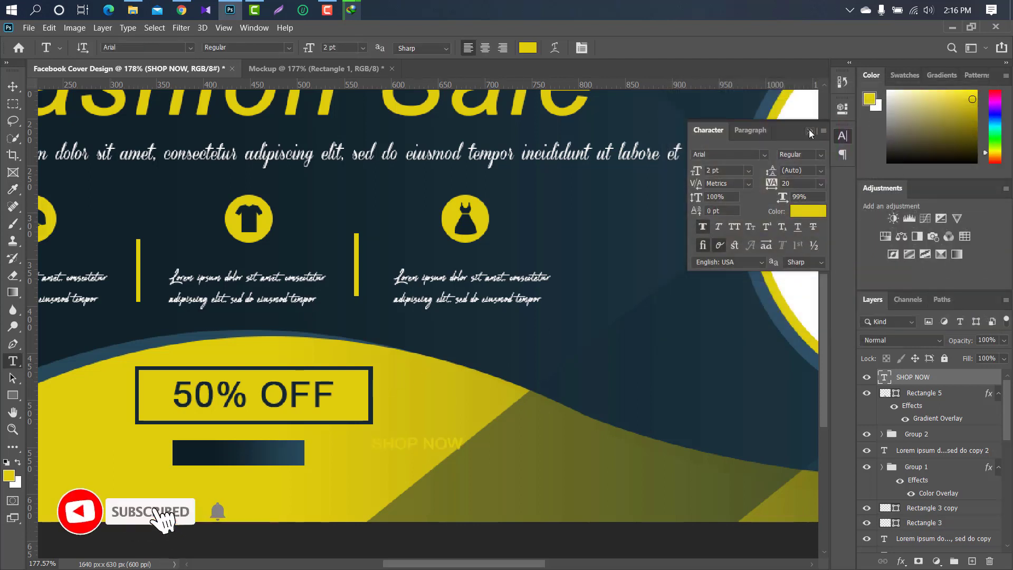
pyautogui.hotkey('ctrl', 't')
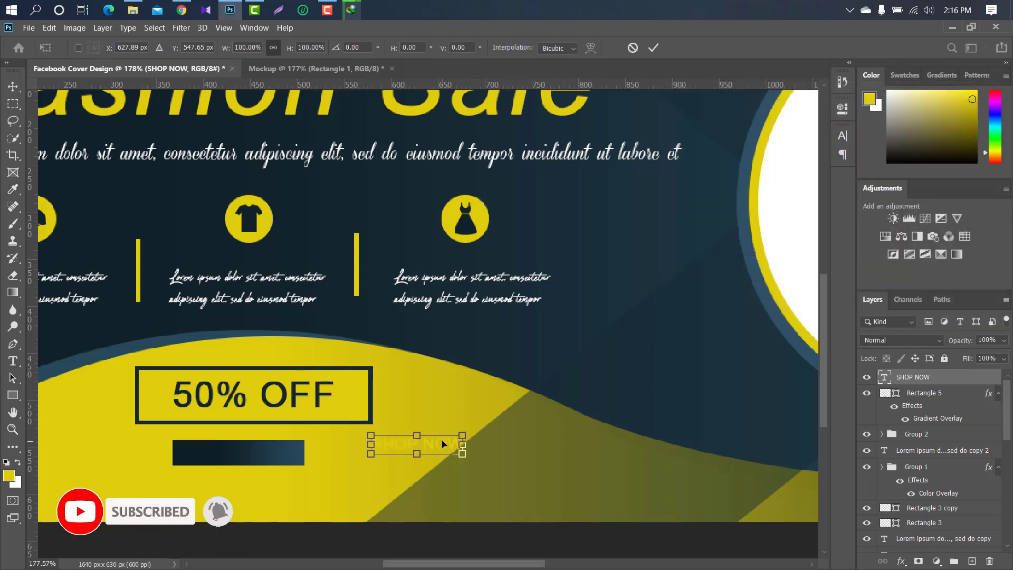
pyautogui.moveTo(393, 444); pyautogui.dragTo(214, 453)
pyautogui.click(653, 47)
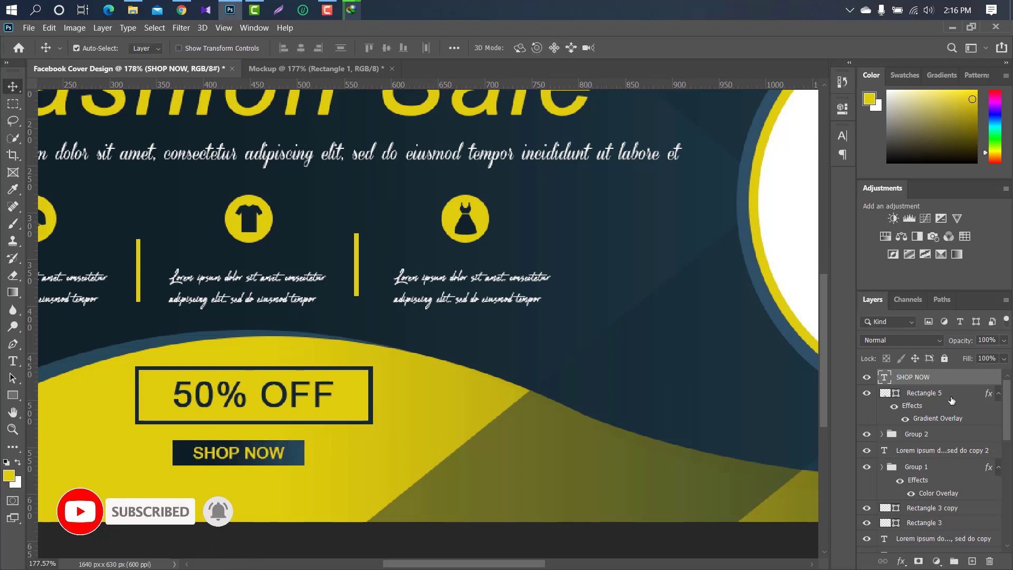
# Step: Duplicate the SHOP NOW layer and colour the copy dark navy
pyautogui.moveTo(964, 381); pyautogui.dragTo(972, 560)
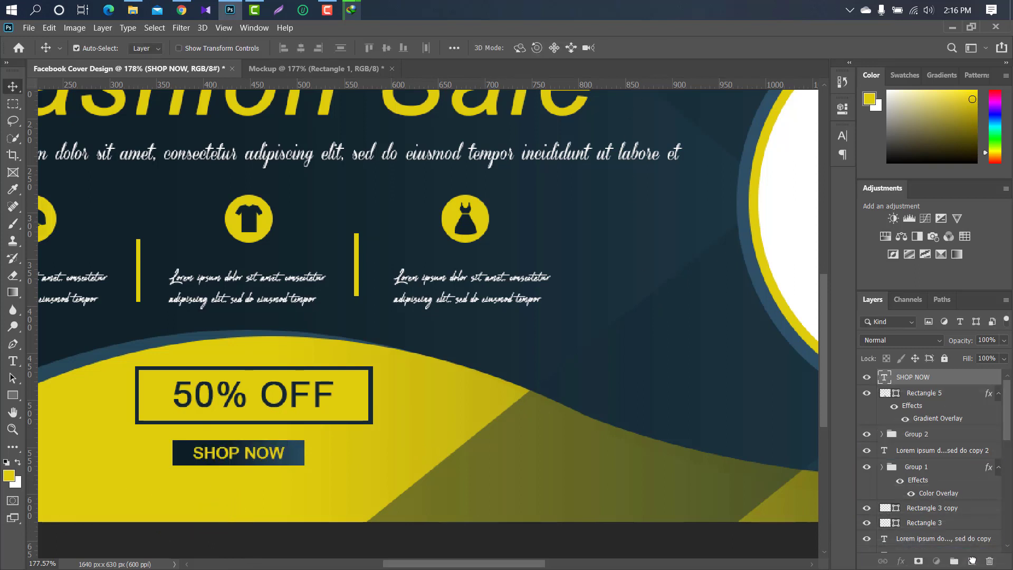
pyautogui.click(842, 136)
pyautogui.click(810, 212)
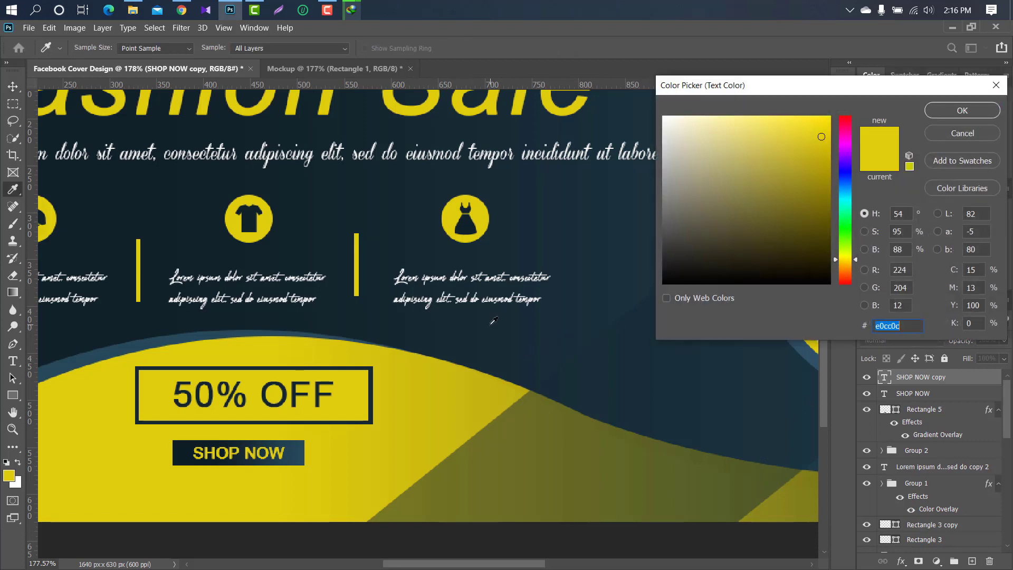
pyautogui.click(493, 321)
pyautogui.click(963, 110)
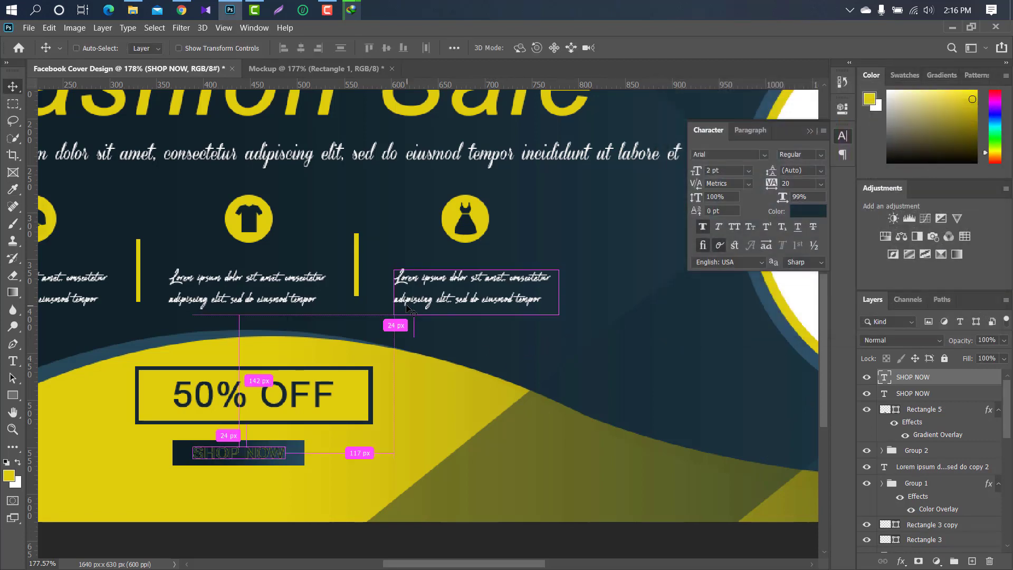
pyautogui.click(812, 131)
# Step: Move the dark SHOP NOW copy below the button
pyautogui.hotkey('ctrl', 't')
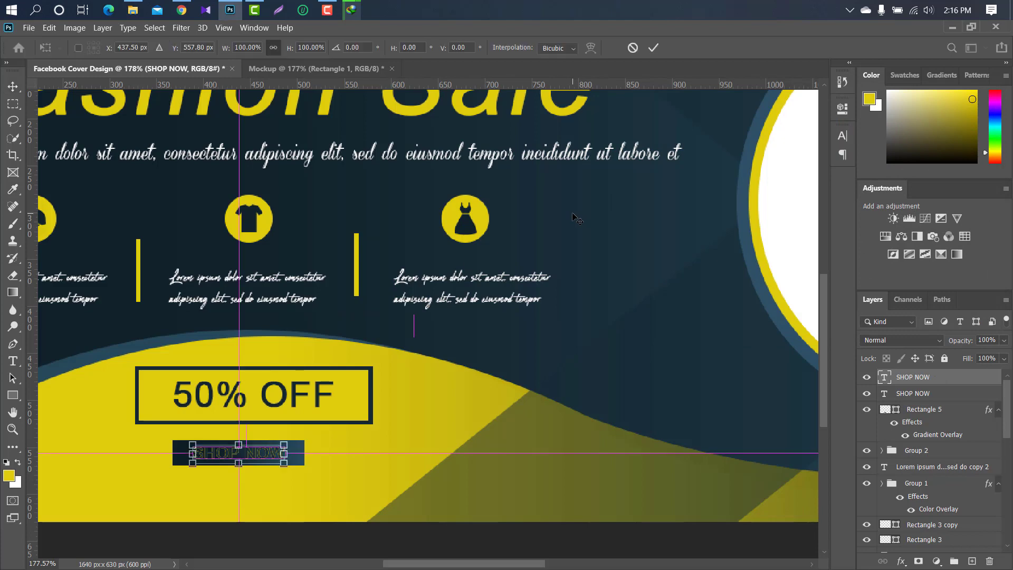
pyautogui.moveTo(272, 455); pyautogui.dragTo(171, 493)
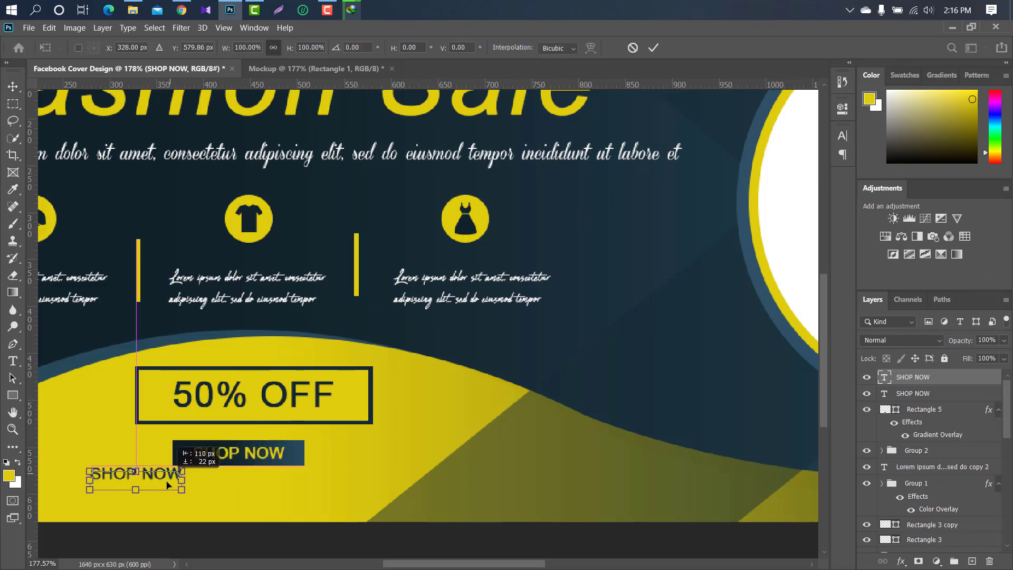
pyautogui.click(653, 47)
pyautogui.scroll(-5, 231, 278)
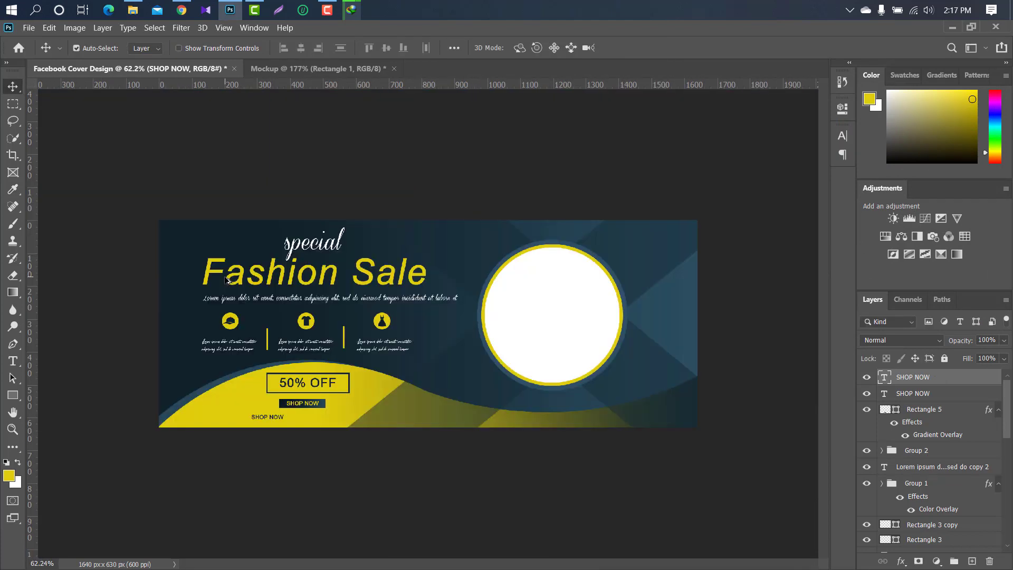
pyautogui.scroll(2, 378, 421)
# Step: Retype the copied text as 'YOUR WEBSITE GOES TO HERE'
pyautogui.doubleClick(886, 376)
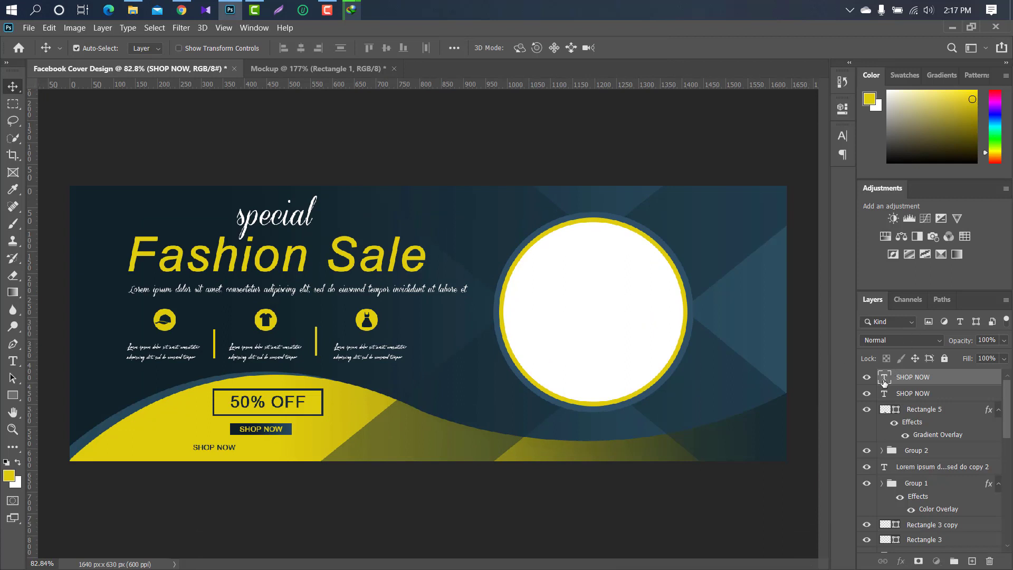
pyautogui.write('YOUR WE')
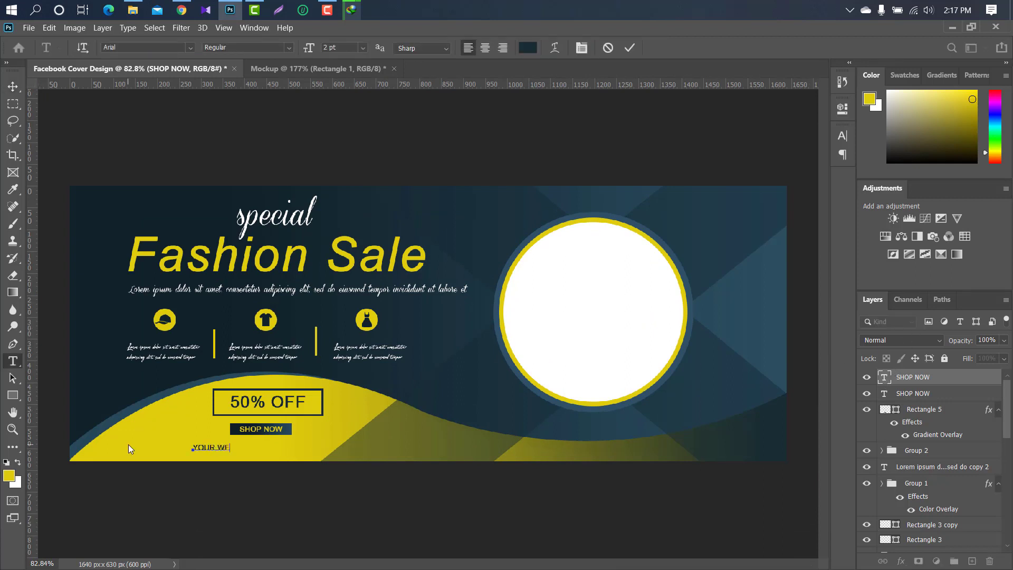
pyautogui.write('BSITE GOE')
pyautogui.write('S TO HERE')
pyautogui.click(629, 48)
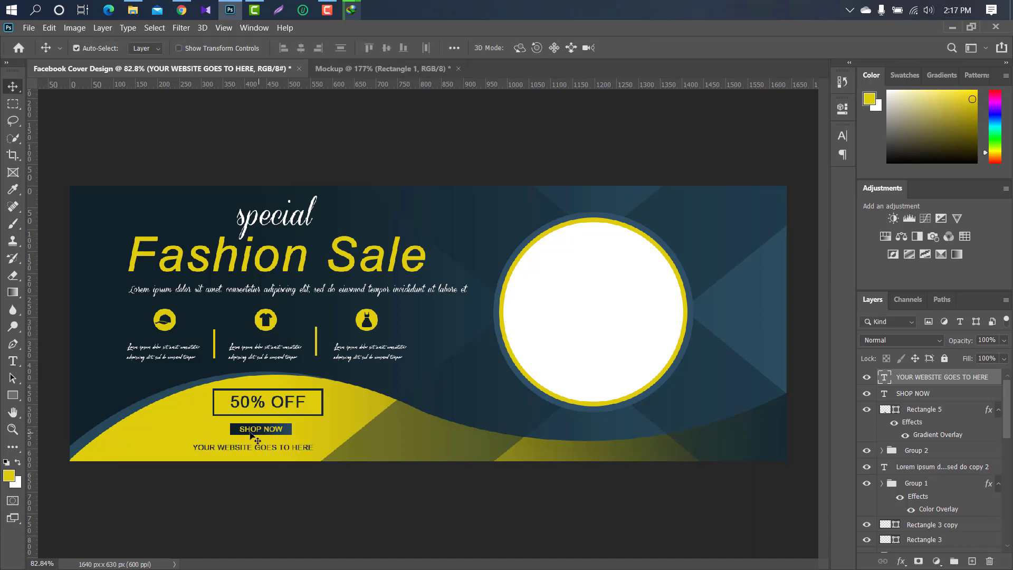
# Step: Centre the website text beneath SHOP NOW
pyautogui.press('ctrl')
pyautogui.hotkey('ctrl', 't')
pyautogui.moveTo(294, 449); pyautogui.dragTo(286, 448)
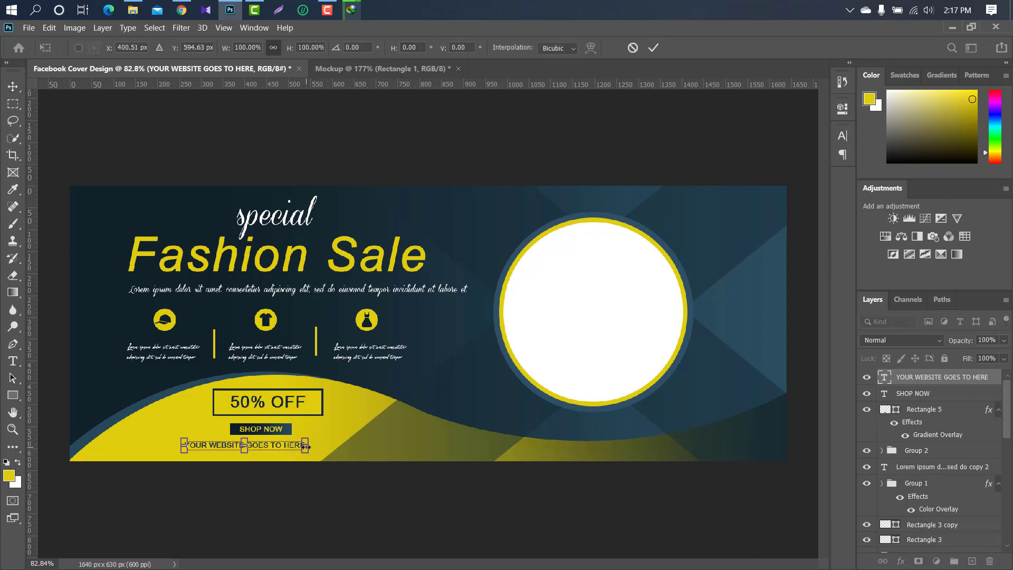
pyautogui.moveTo(285, 447); pyautogui.dragTo(306, 444)
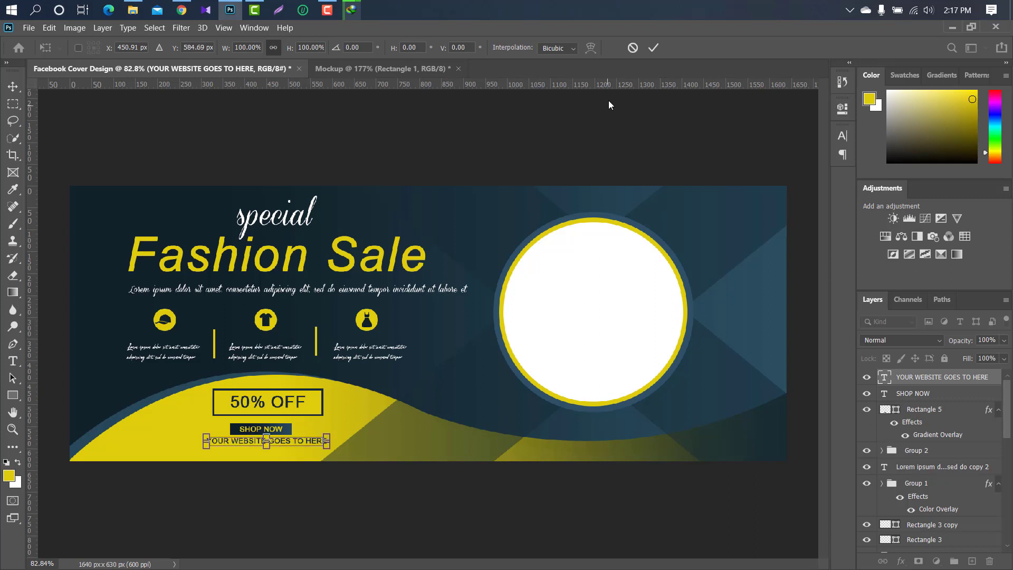
pyautogui.click(654, 51)
pyautogui.scroll(-1, 563, 289)
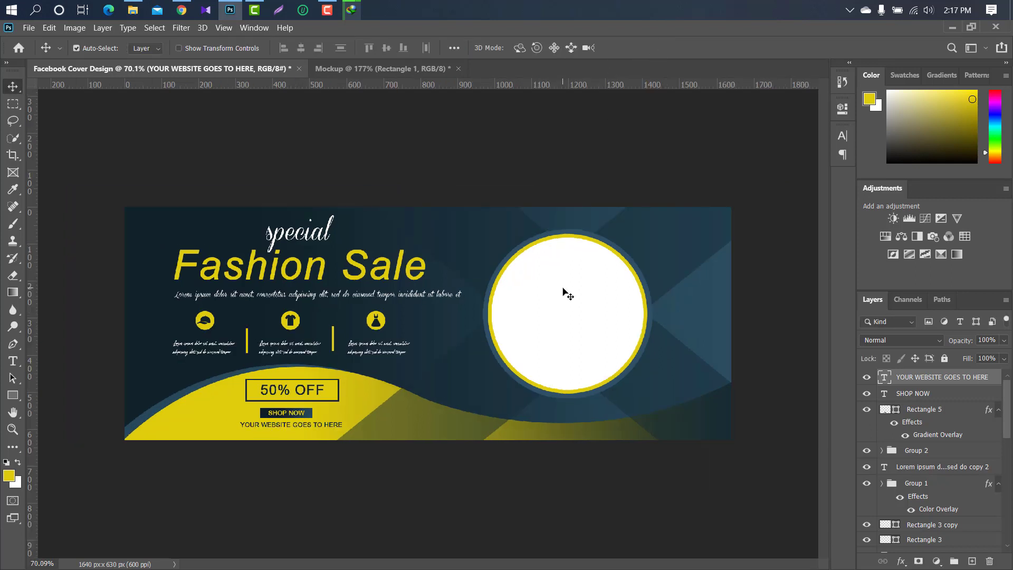
pyautogui.click(564, 294)
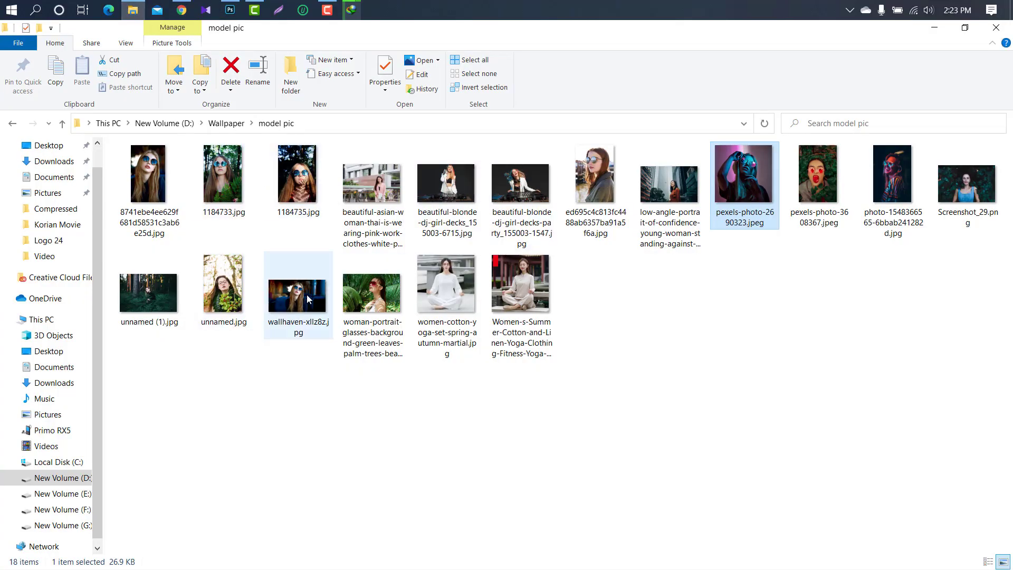
# Step: Drag wallhaven-xllz8z.jpg from the model pic folder onto Photoshop
pyautogui.moveTo(307, 297)
pyautogui.mouseDown()
pyautogui.moveTo(235, 5)
pyautogui.moveTo(554, 301)
pyautogui.mouseUp()
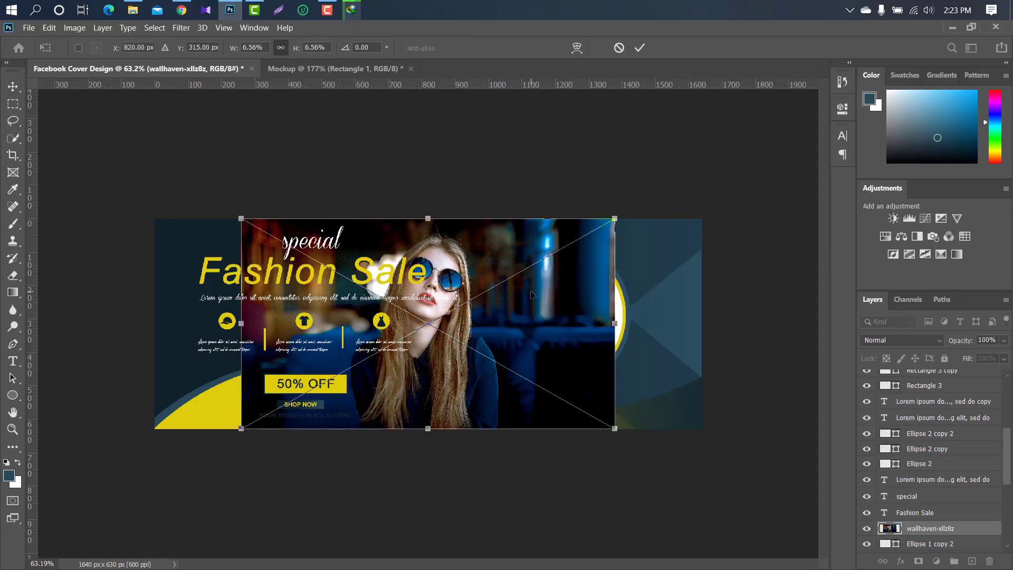
# Step: Place the model photo and clip it into the yellow-ringed circle
pyautogui.click(639, 47)
pyautogui.rightClick(984, 536)
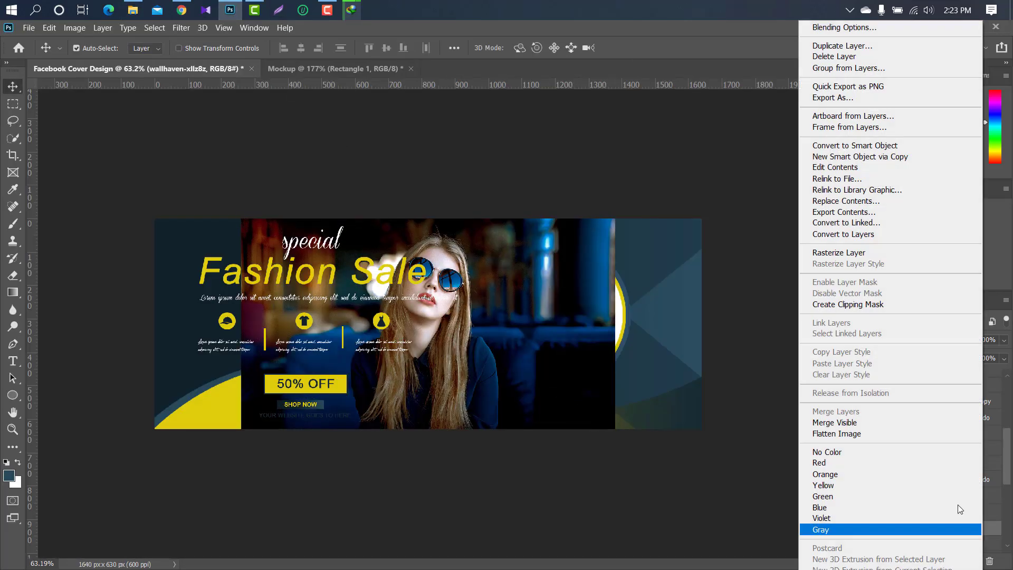
pyautogui.click(849, 305)
pyautogui.moveTo(622, 310); pyautogui.dragTo(680, 328)
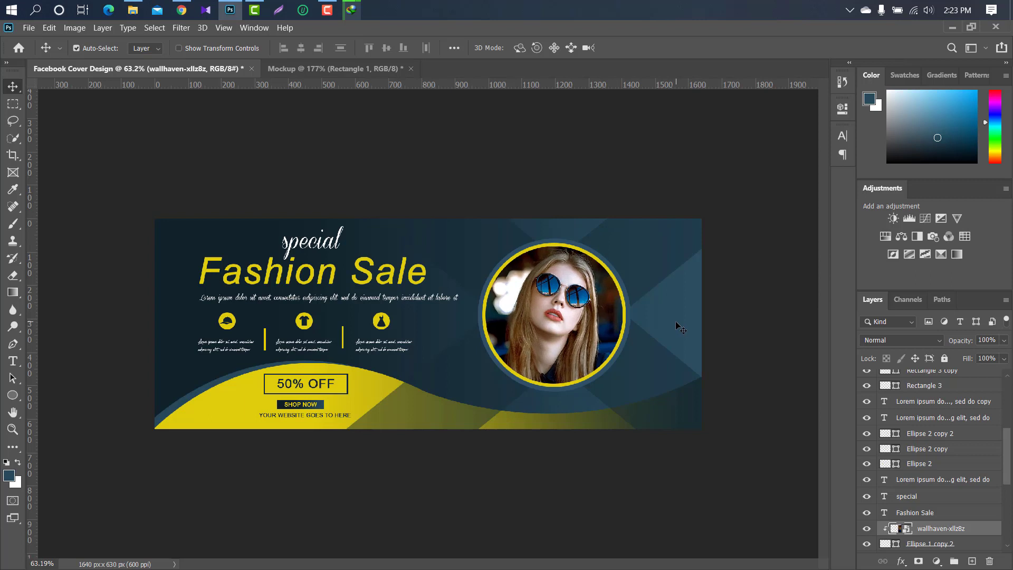
pyautogui.press('Left')
pyautogui.press('Left')
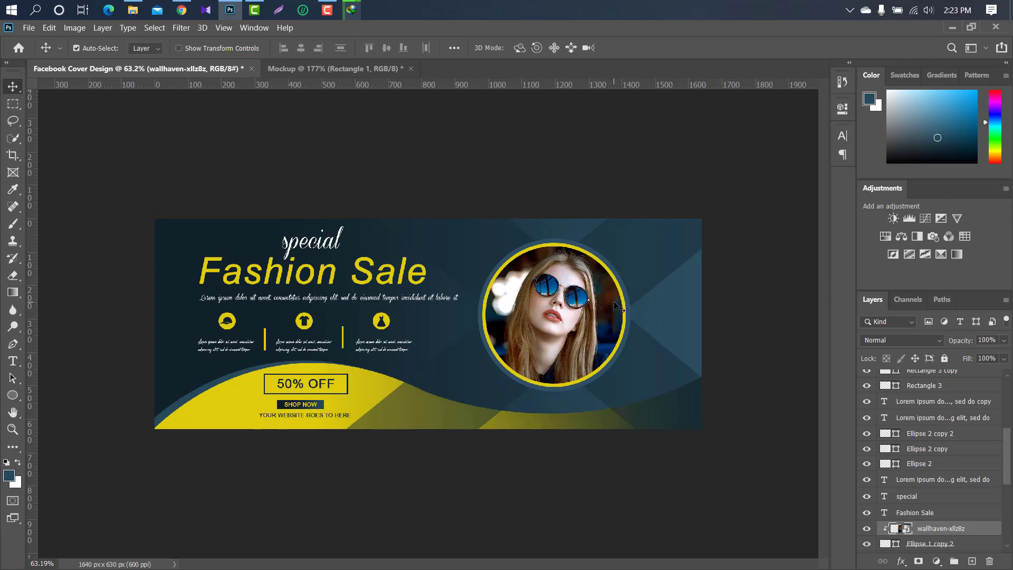
# Step: Shrink and lower the clipped photo so her face fills the circle
pyautogui.hotkey('ctrl', 't')
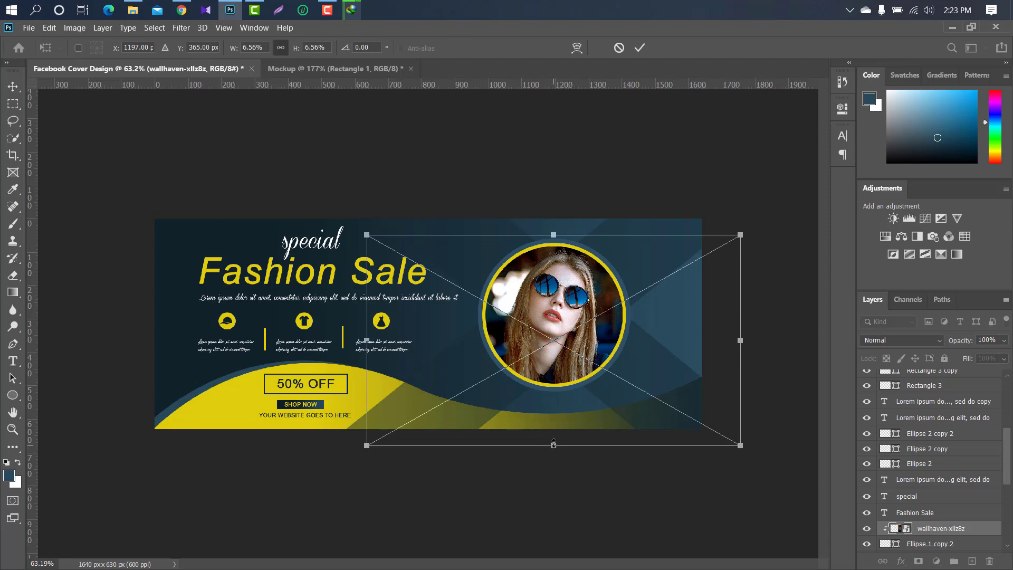
pyautogui.moveTo(553, 443); pyautogui.dragTo(560, 412)
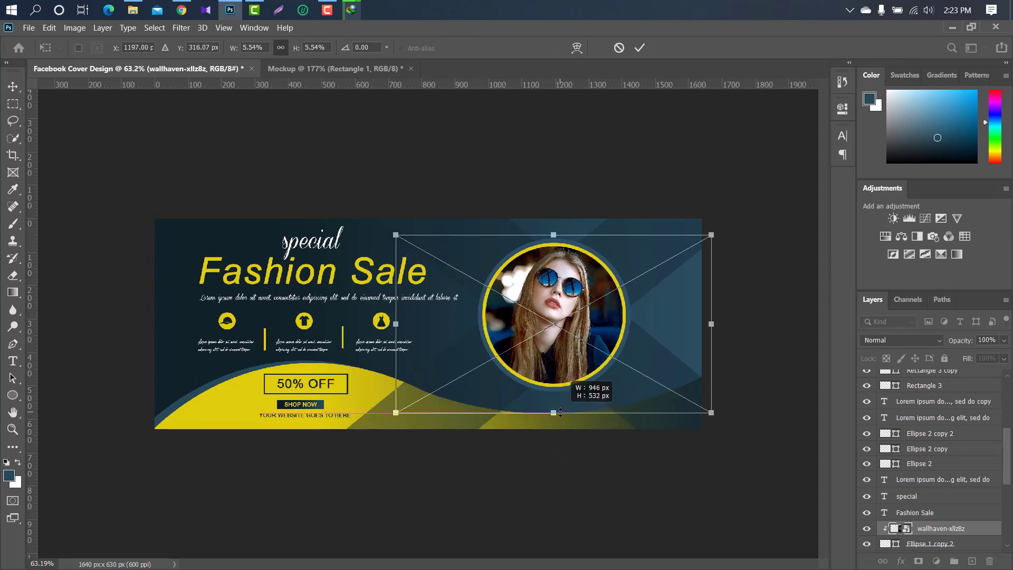
pyautogui.moveTo(613, 303); pyautogui.dragTo(614, 311)
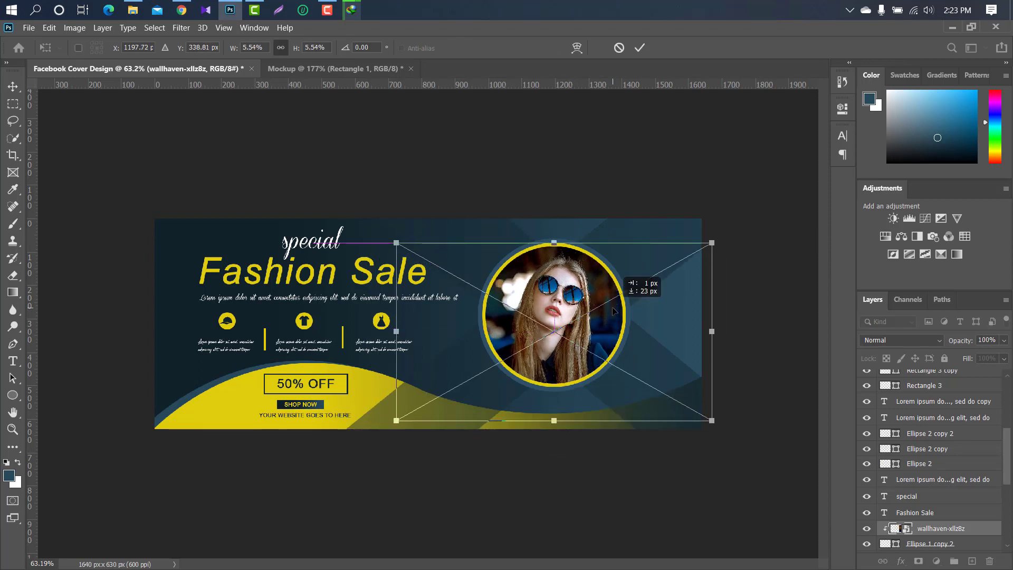
pyautogui.click(639, 48)
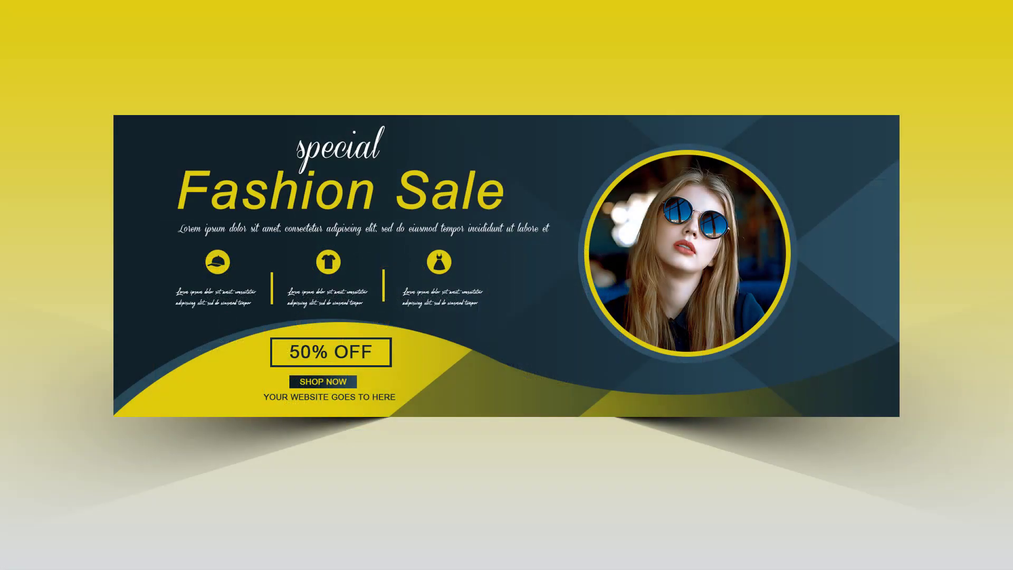